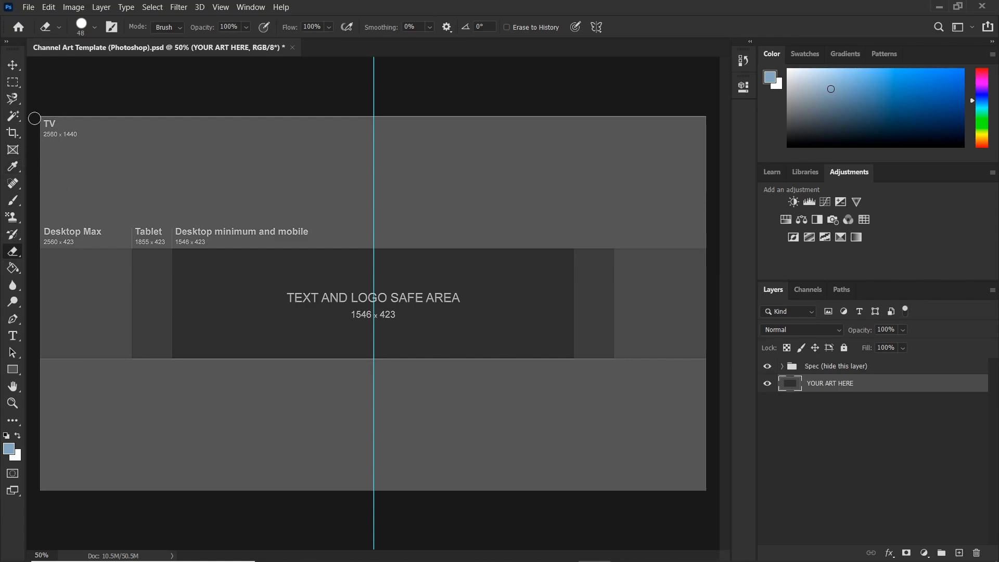
# - Select the full-width Desktop Max 2560 x 423 band across the template with the Rectangular Marquee
pyautogui.click(13, 82)
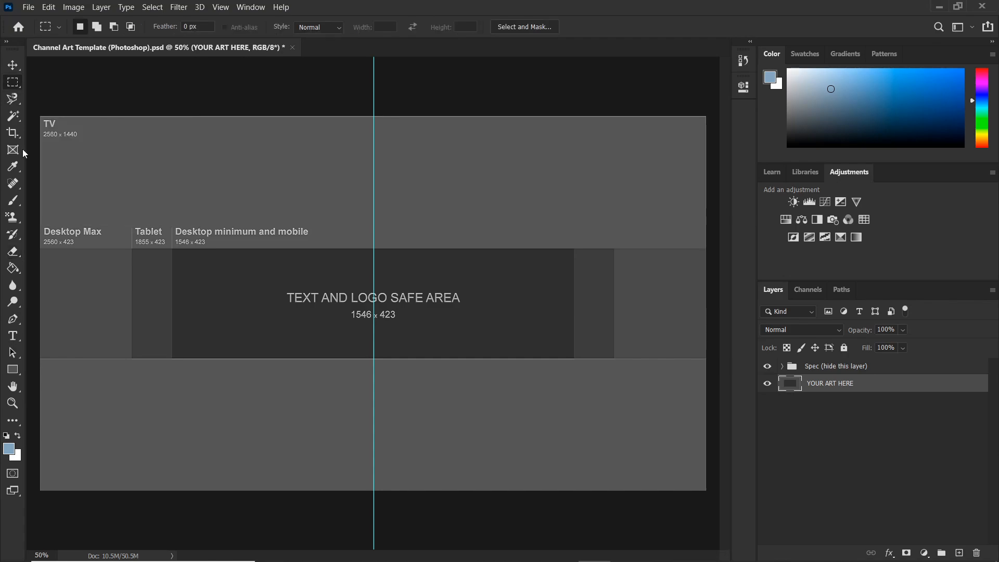
pyautogui.rightClick(15, 82)
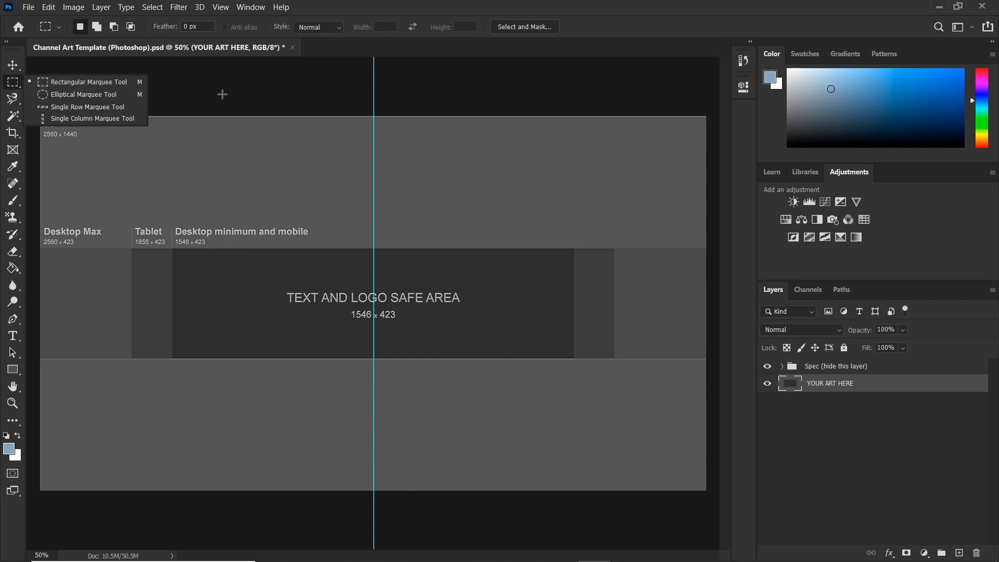
pyautogui.moveTo(40, 250); pyautogui.dragTo(716, 358)
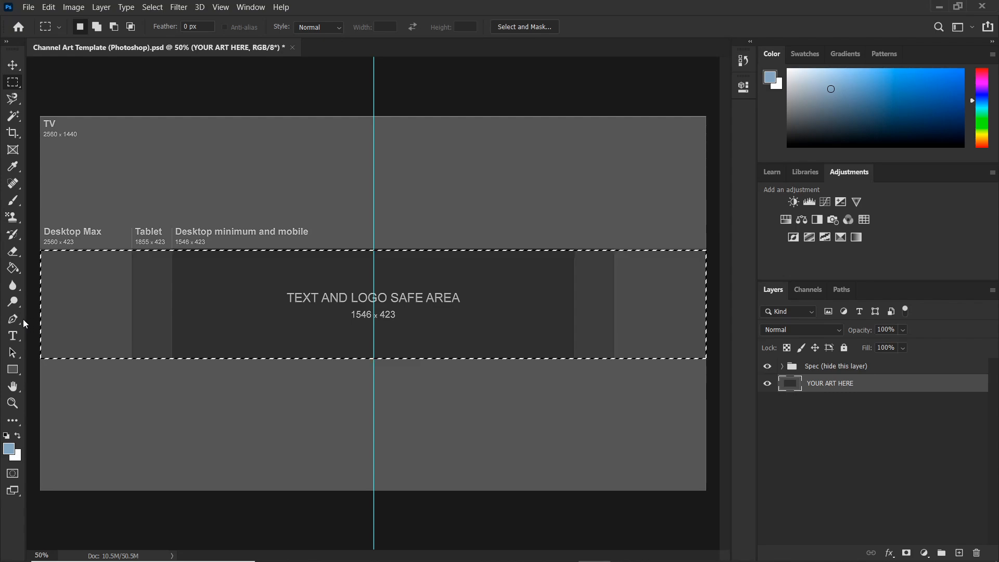
# - Erase all of the YOUR ART HERE layer inside the selected band with the Eraser
pyautogui.click(13, 252)
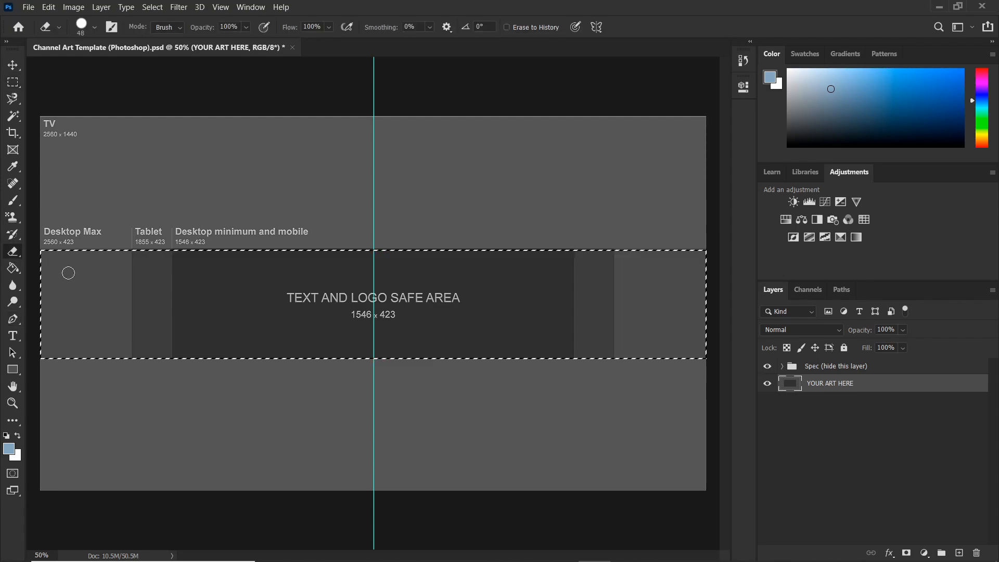
pyautogui.moveTo(45, 284)
pyautogui.mouseDown()
pyautogui.moveTo(642, 292)
pyautogui.moveTo(831, 313)
pyautogui.mouseUp()
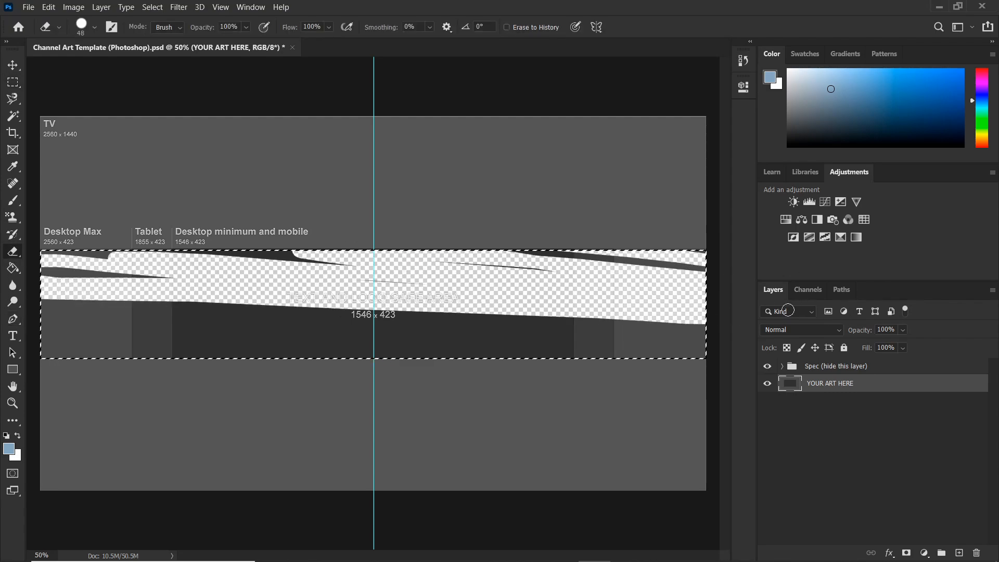
pyautogui.moveTo(640, 262)
pyautogui.mouseDown()
pyautogui.moveTo(249, 254)
pyautogui.moveTo(55, 262)
pyautogui.moveTo(107, 268)
pyautogui.moveTo(48, 255)
pyautogui.moveTo(31, 274)
pyautogui.moveTo(364, 241)
pyautogui.moveTo(306, 273)
pyautogui.moveTo(169, 259)
pyautogui.moveTo(402, 250)
pyautogui.moveTo(104, 317)
pyautogui.moveTo(536, 349)
pyautogui.moveTo(52, 338)
pyautogui.moveTo(61, 360)
pyautogui.moveTo(333, 328)
pyautogui.moveTo(453, 344)
pyautogui.moveTo(49, 354)
pyautogui.moveTo(150, 339)
pyautogui.moveTo(66, 317)
pyautogui.moveTo(428, 328)
pyautogui.moveTo(222, 322)
pyautogui.moveTo(179, 293)
pyautogui.moveTo(209, 322)
pyautogui.moveTo(474, 328)
pyautogui.moveTo(577, 350)
pyautogui.moveTo(719, 346)
pyautogui.moveTo(556, 313)
pyautogui.moveTo(593, 312)
pyautogui.moveTo(659, 322)
pyautogui.moveTo(566, 327)
pyautogui.mouseUp()
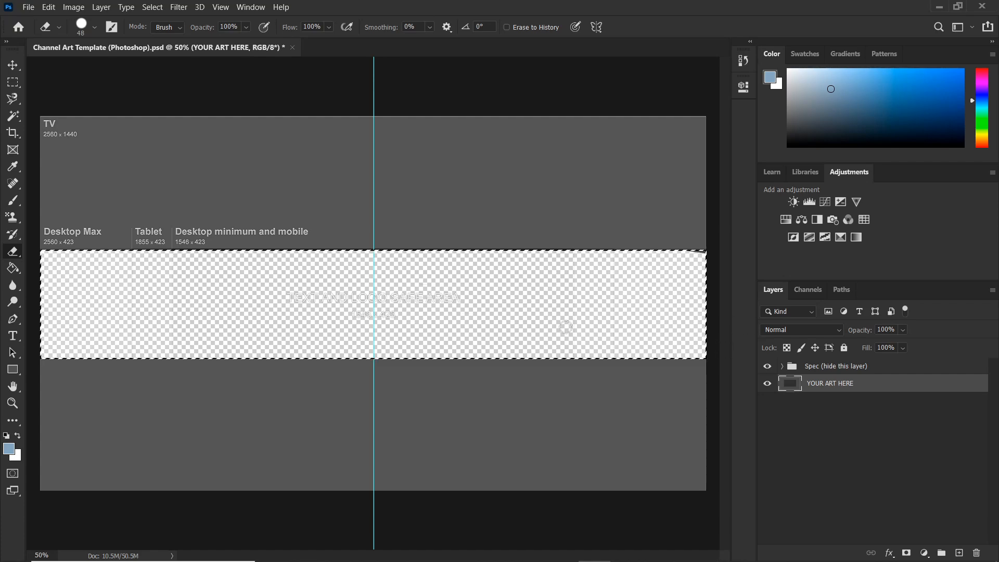
pyautogui.press('XF86TouchpadToggle')
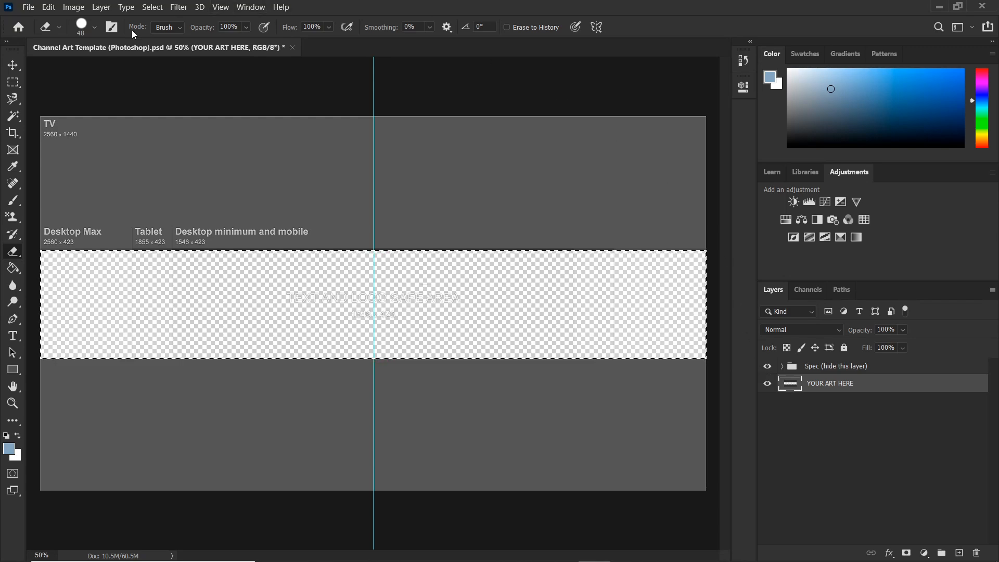
# - Clear the band selection and hide the Spec (hide this layer) group
pyautogui.click(13, 65)
pyautogui.click(196, 110)
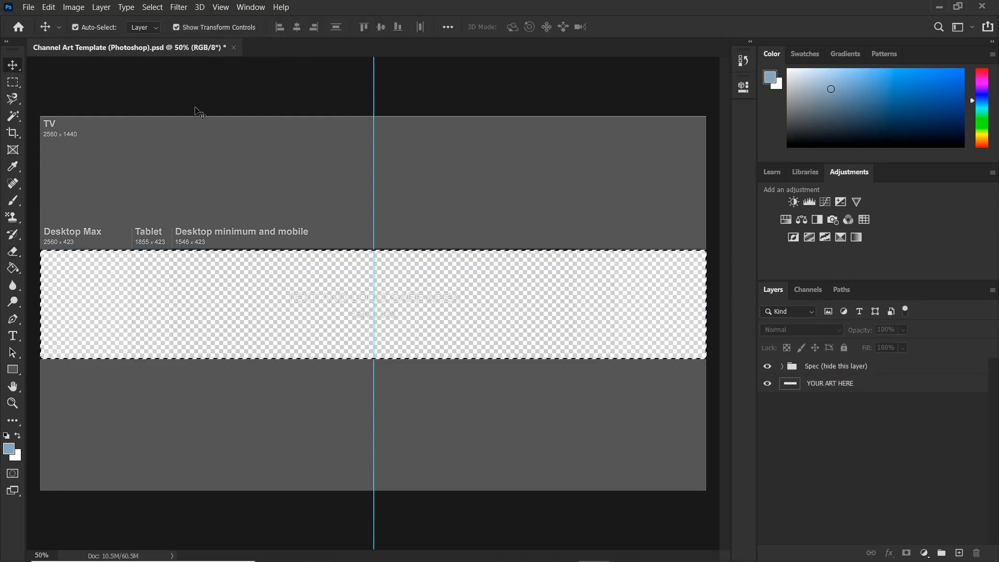
pyautogui.click(13, 82)
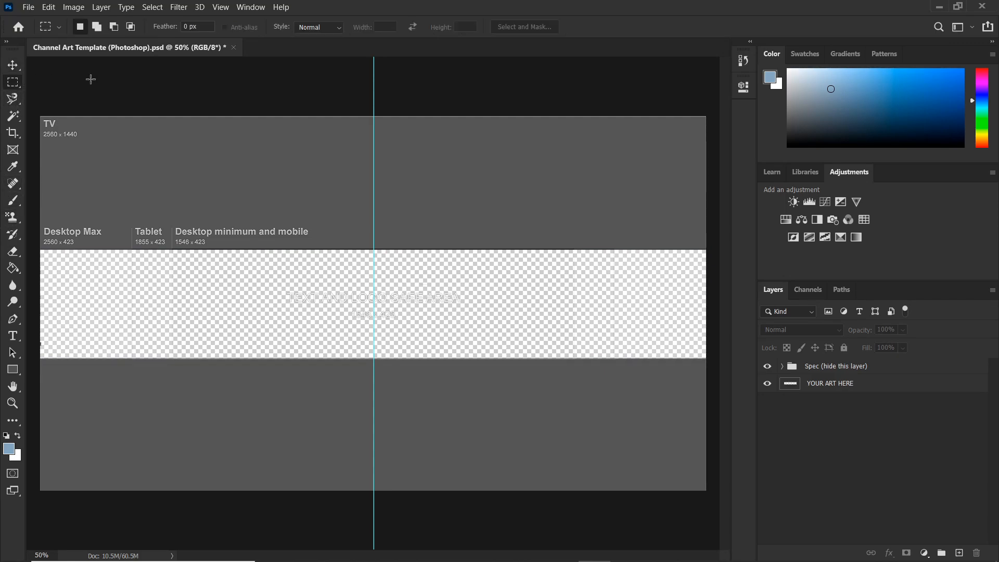
pyautogui.click(767, 367)
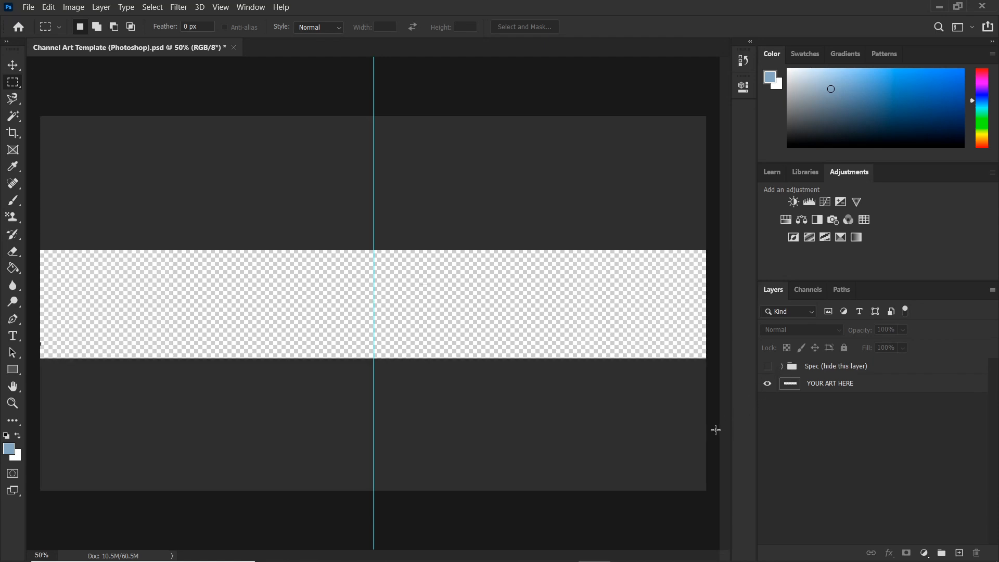
pyautogui.click(767, 367)
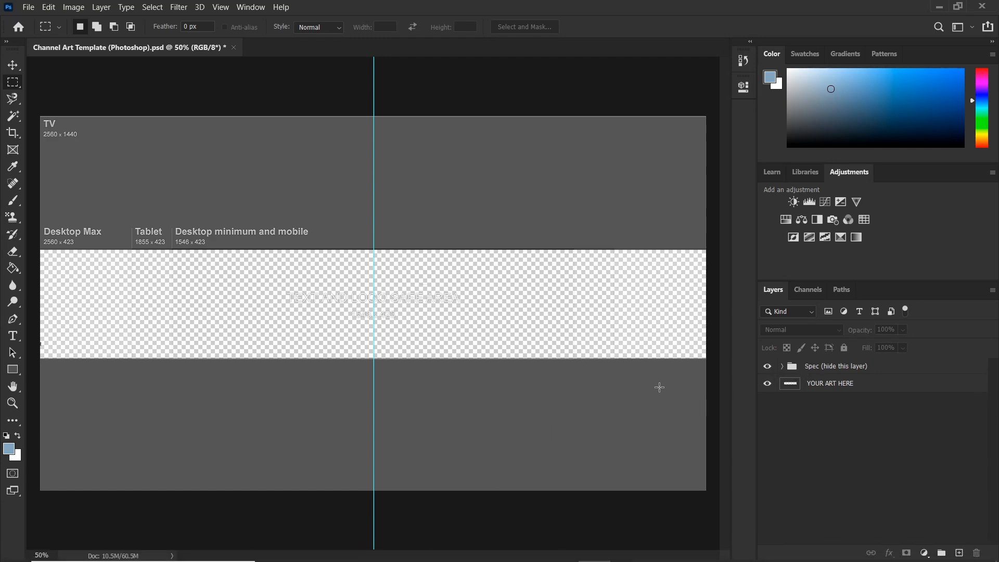
pyautogui.click(767, 367)
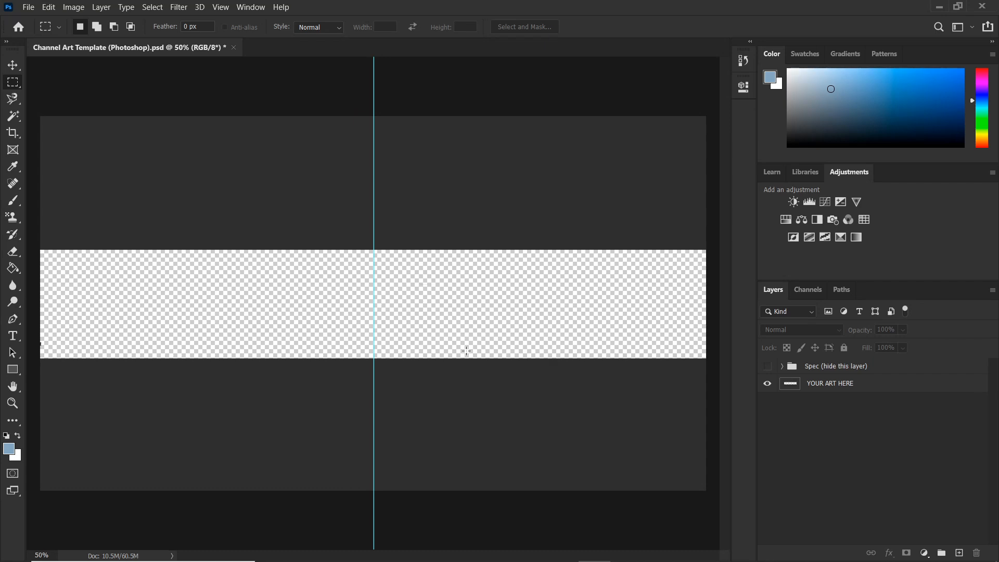
# - Switch to the New folder window in File Explorer and preview the o.png character image
pyautogui.click(306, 550)
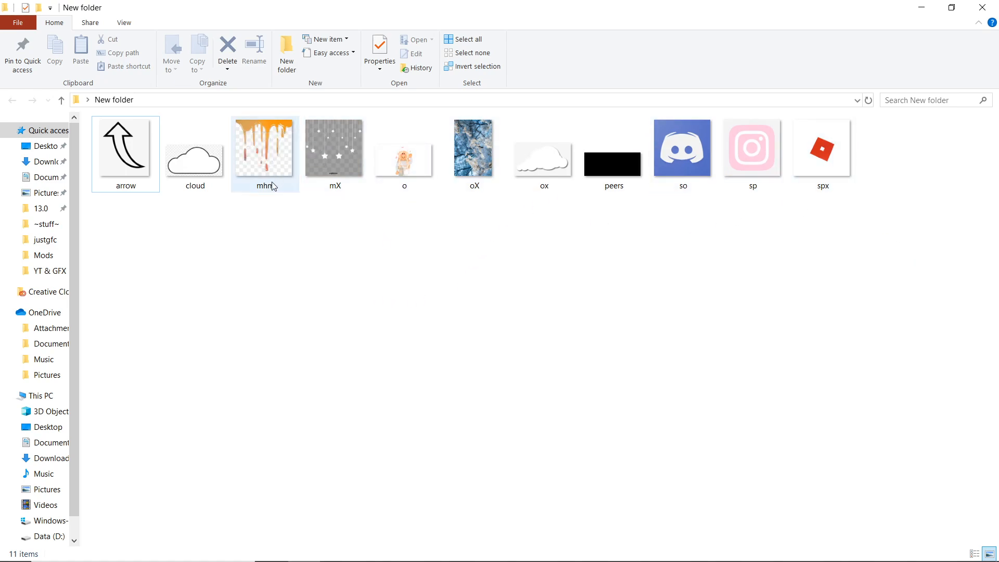
pyautogui.doubleClick(409, 162)
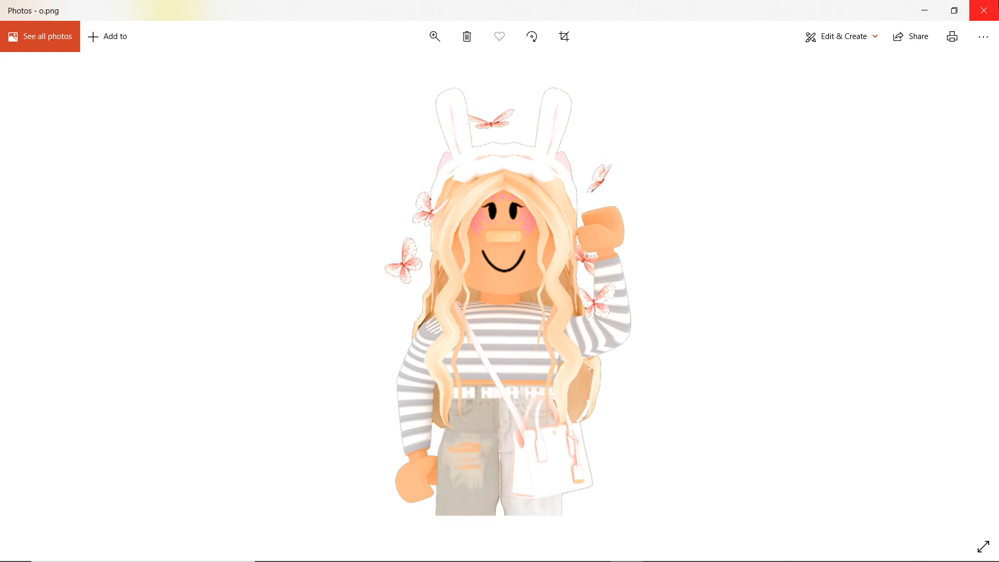
pyautogui.click(984, 10)
# - Place the oX blossom image from New folder into the channel art document in Photoshop
pyautogui.click(952, 9)
pyautogui.moveTo(676, 15); pyautogui.dragTo(720, 109)
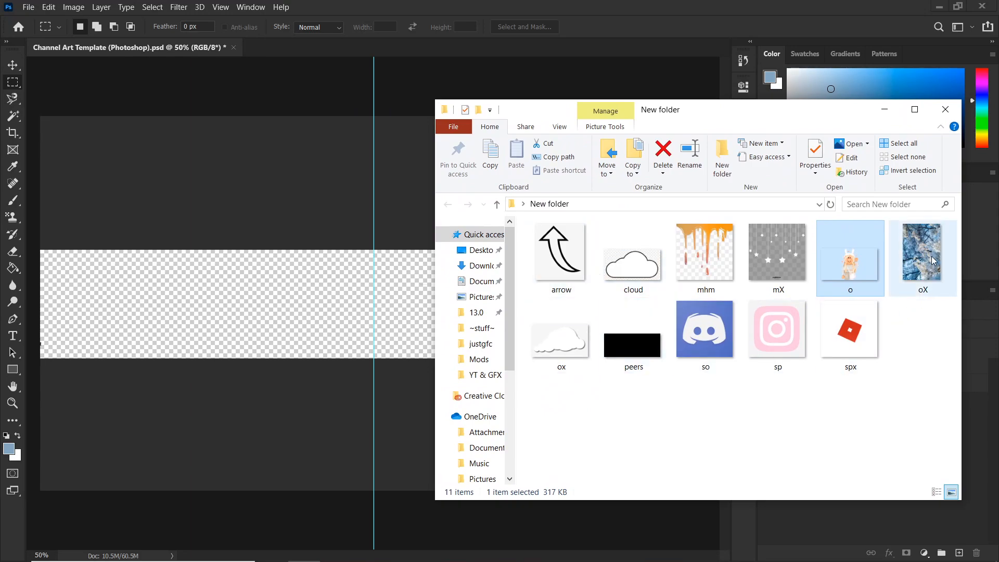
pyautogui.moveTo(905, 255); pyautogui.dragTo(392, 342)
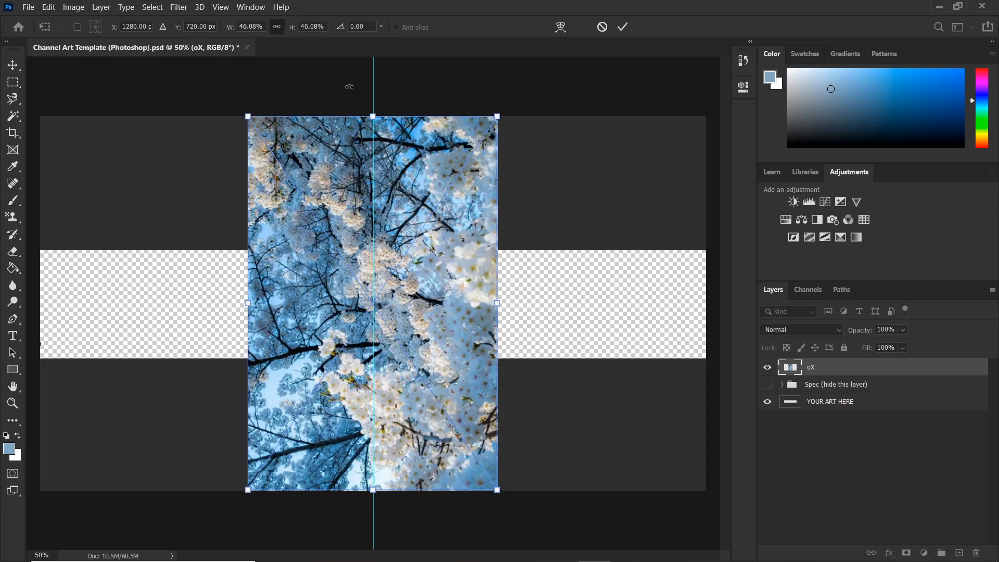
# - Rotate the placed blossom image to about -90 degrees so it lies in landscape, and commit the placement
pyautogui.moveTo(349, 86); pyautogui.dragTo(91, 337)
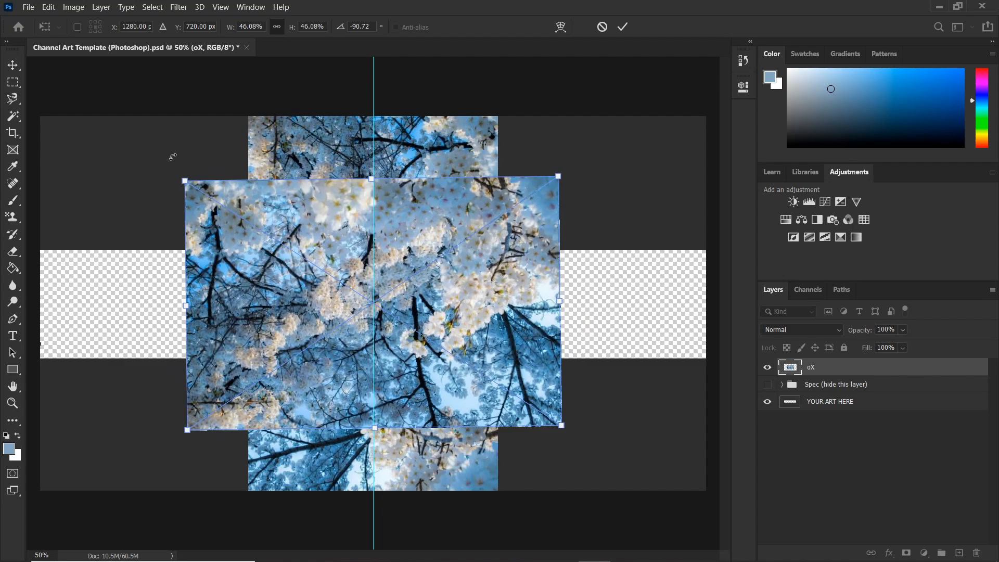
pyautogui.moveTo(173, 156); pyautogui.dragTo(174, 154)
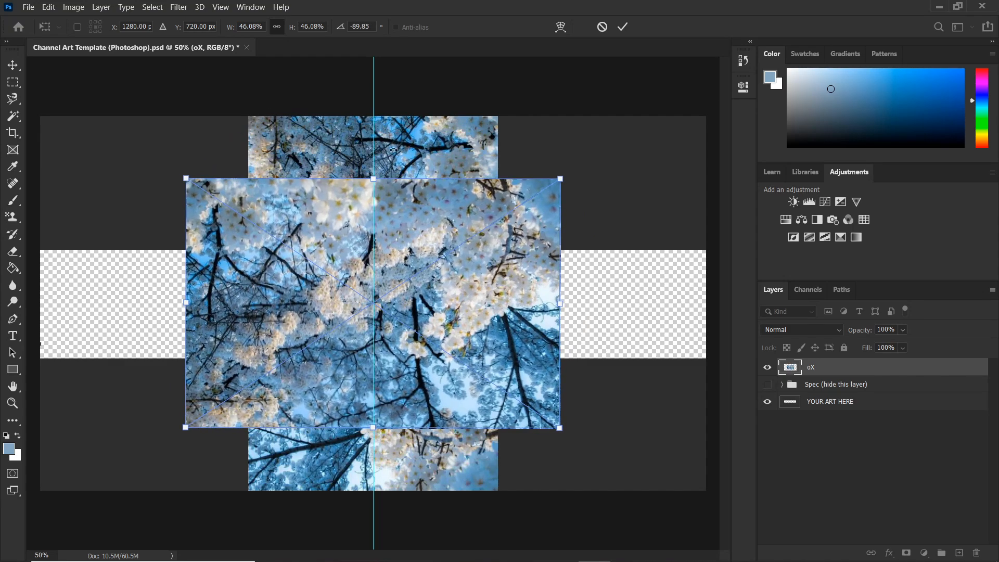
pyautogui.click(13, 65)
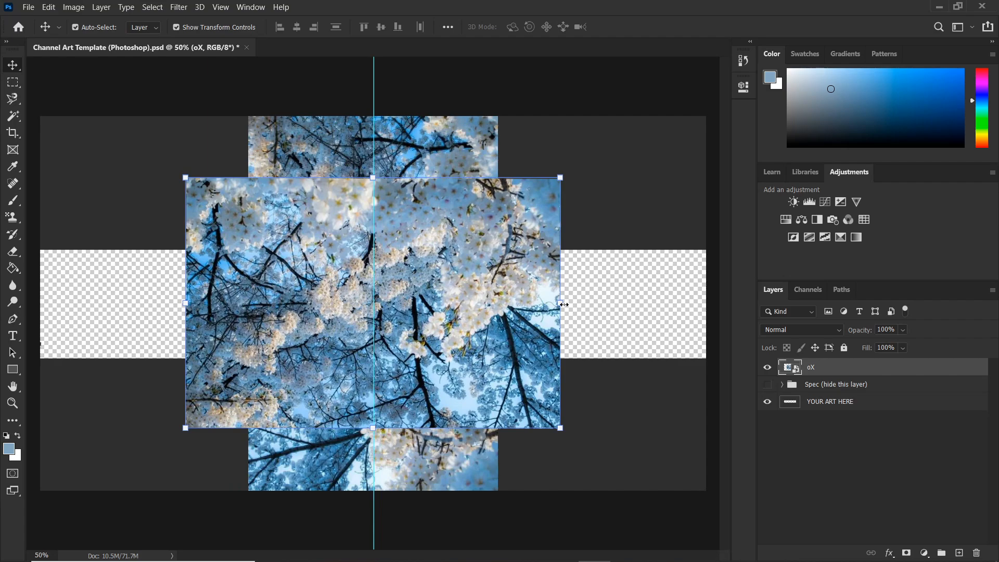
# - Scale the blossom image proportionally to about 82% so it spans the full canvas width, and commit the transform
pyautogui.moveTo(564, 304); pyautogui.dragTo(711, 297)
pyautogui.moveTo(182, 305); pyautogui.dragTo(40, 301)
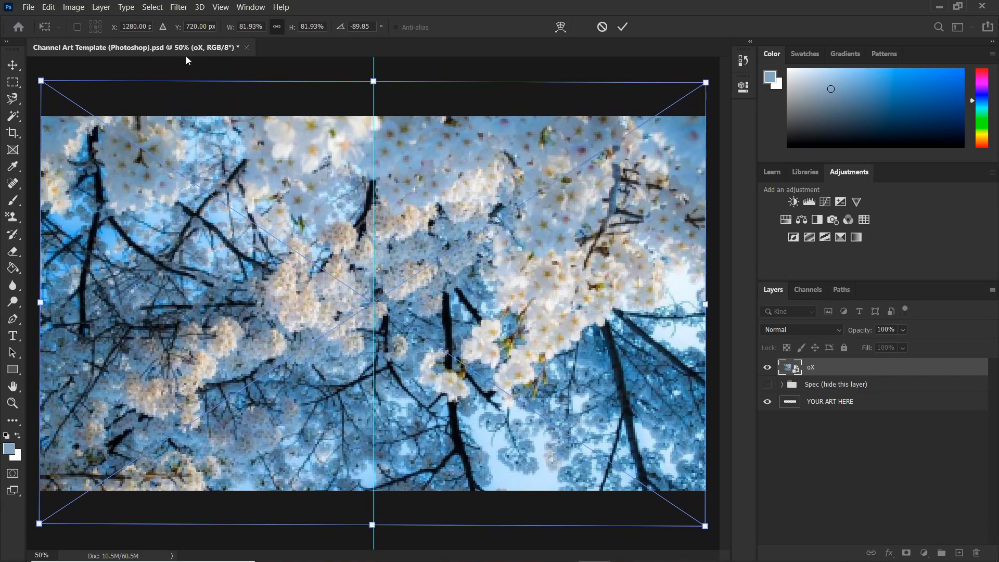
pyautogui.click(188, 5)
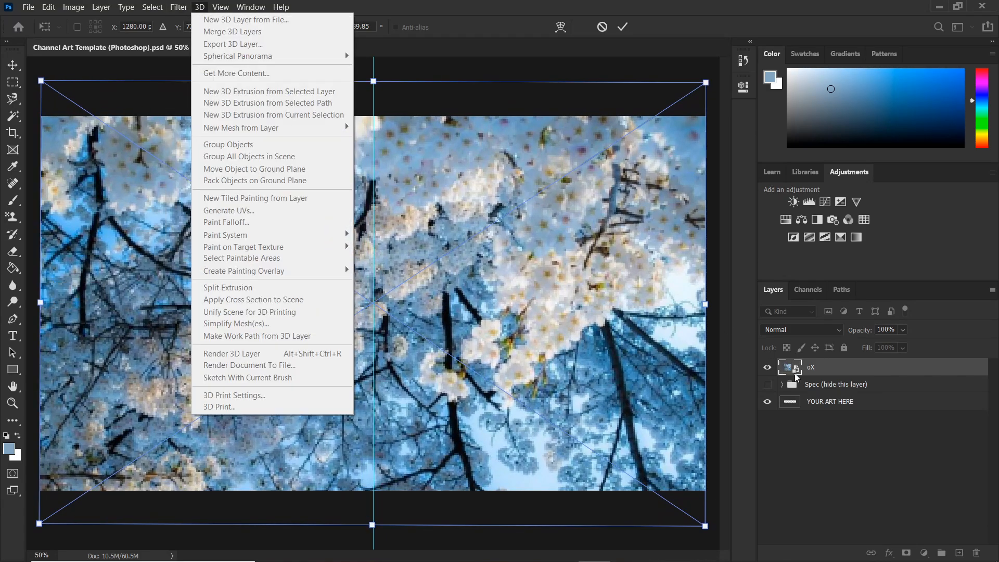
pyautogui.click(182, 21)
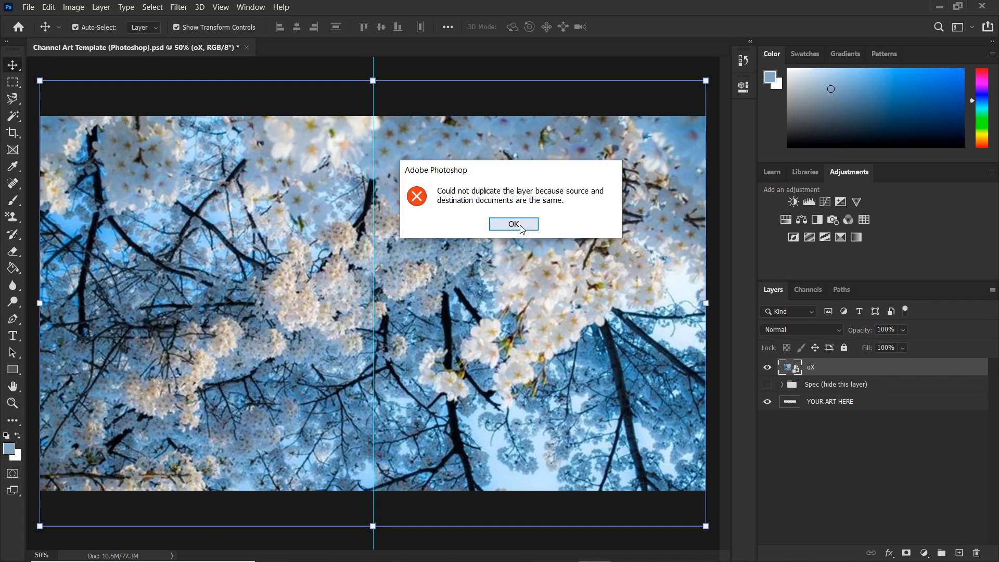
pyautogui.click(512, 223)
# - Apply a light Gaussian Blur to the oX blossom layer and move it beneath the YOUR ART HERE layer
pyautogui.click(157, 7)
pyautogui.click(180, 7)
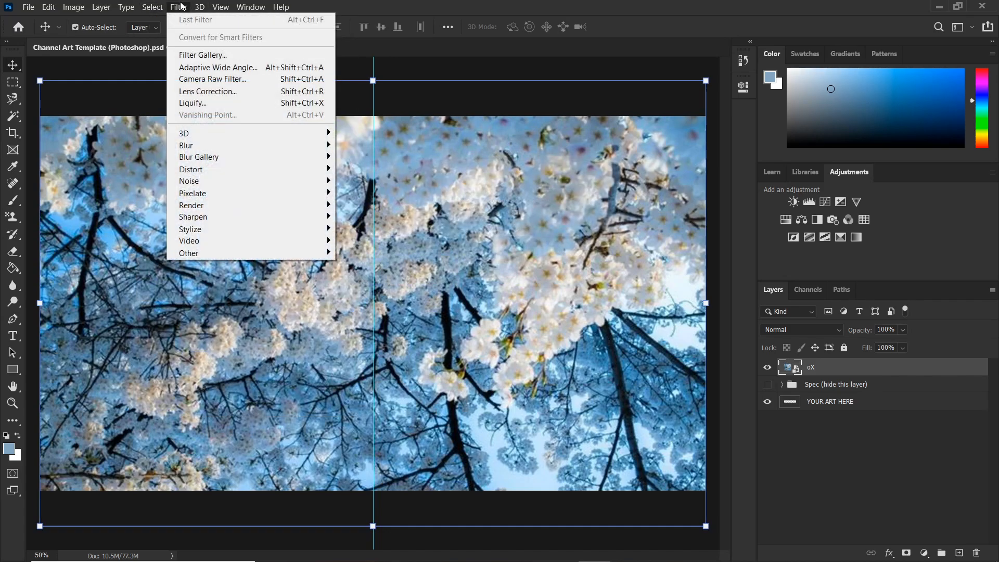
pyautogui.moveTo(206, 149)
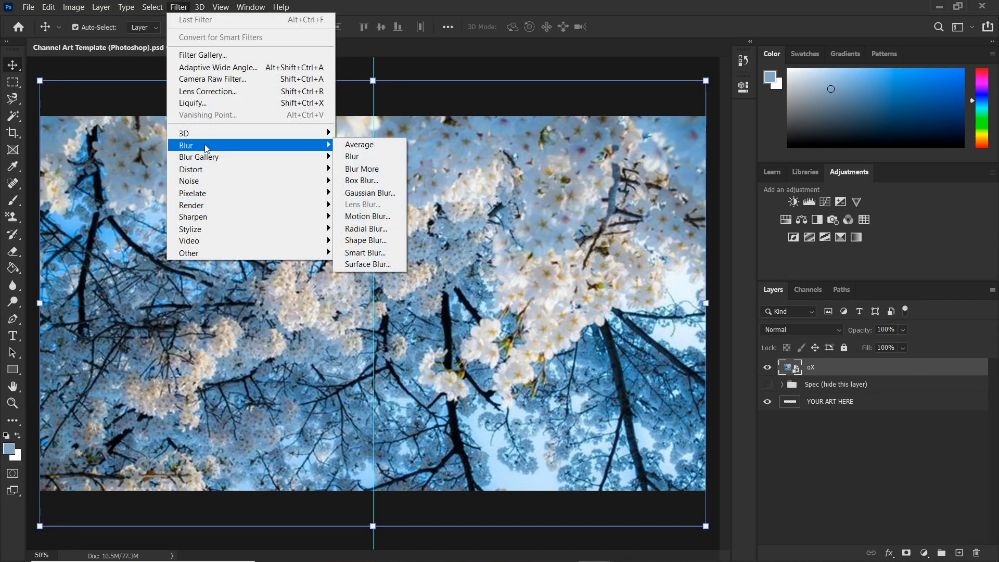
pyautogui.click(359, 192)
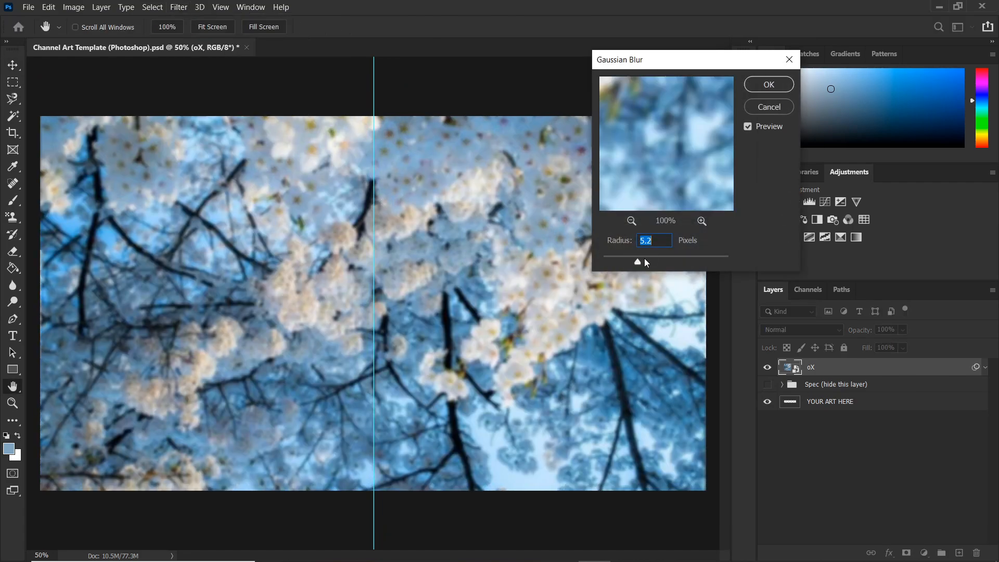
pyautogui.moveTo(642, 260); pyautogui.dragTo(649, 259)
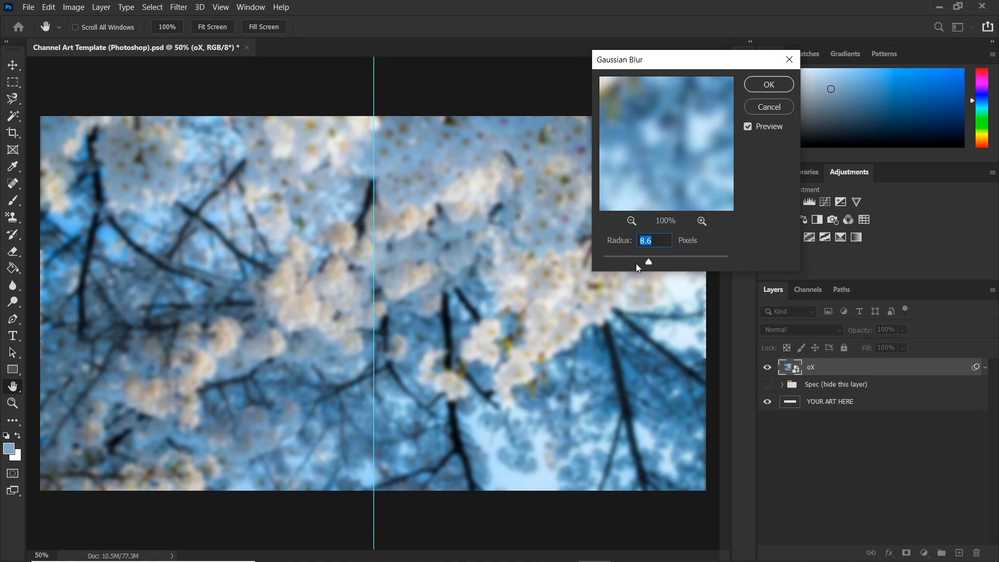
pyautogui.click(655, 260)
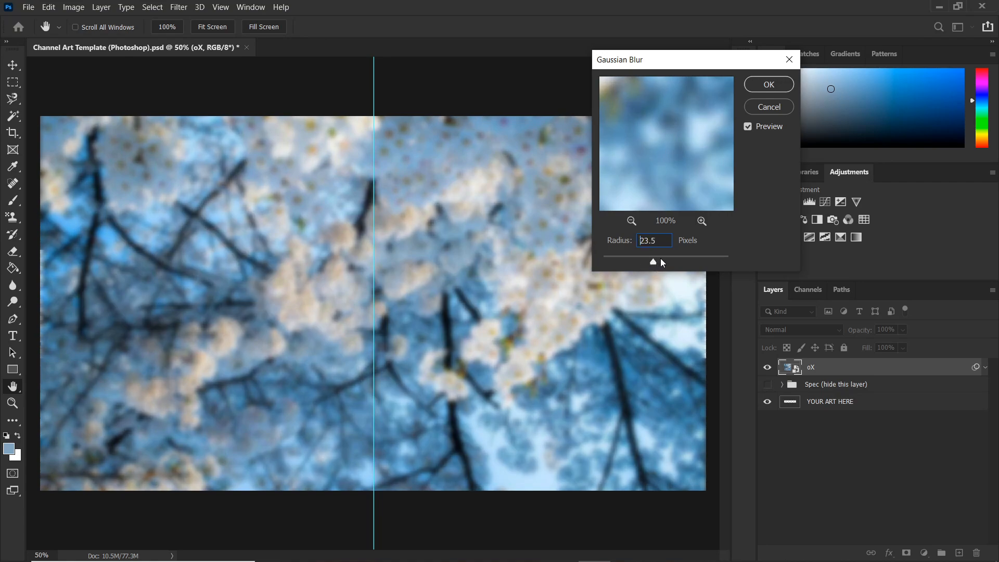
pyautogui.click(645, 260)
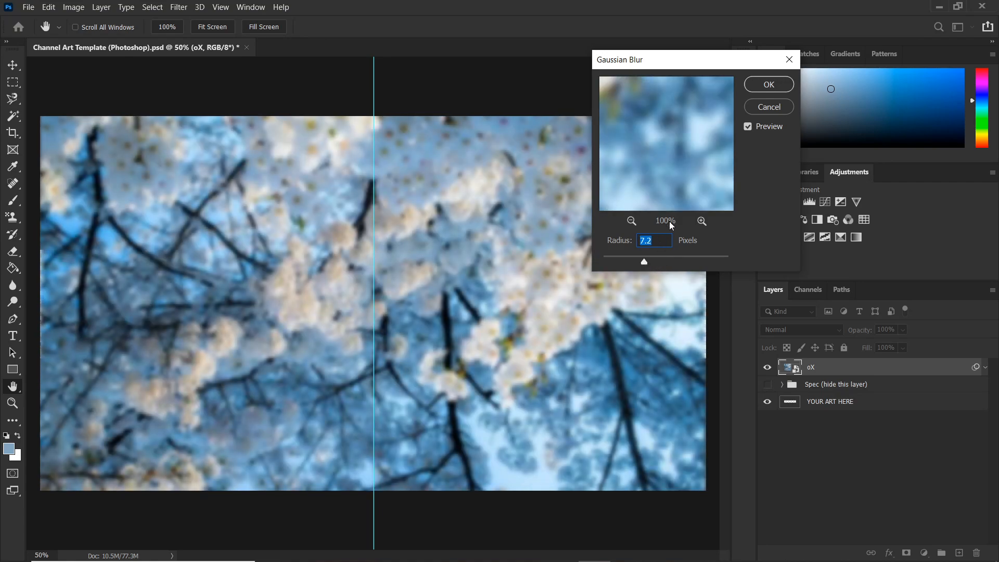
pyautogui.moveTo(639, 263); pyautogui.dragTo(637, 261)
pyautogui.click(766, 85)
pyautogui.moveTo(823, 367); pyautogui.dragTo(823, 447)
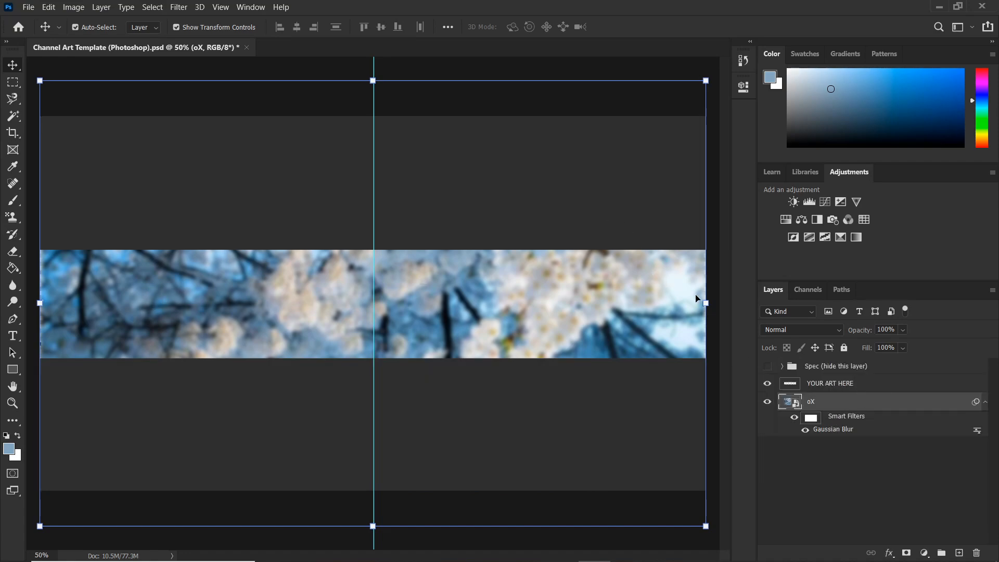
pyautogui.moveTo(849, 404); pyautogui.dragTo(849, 366)
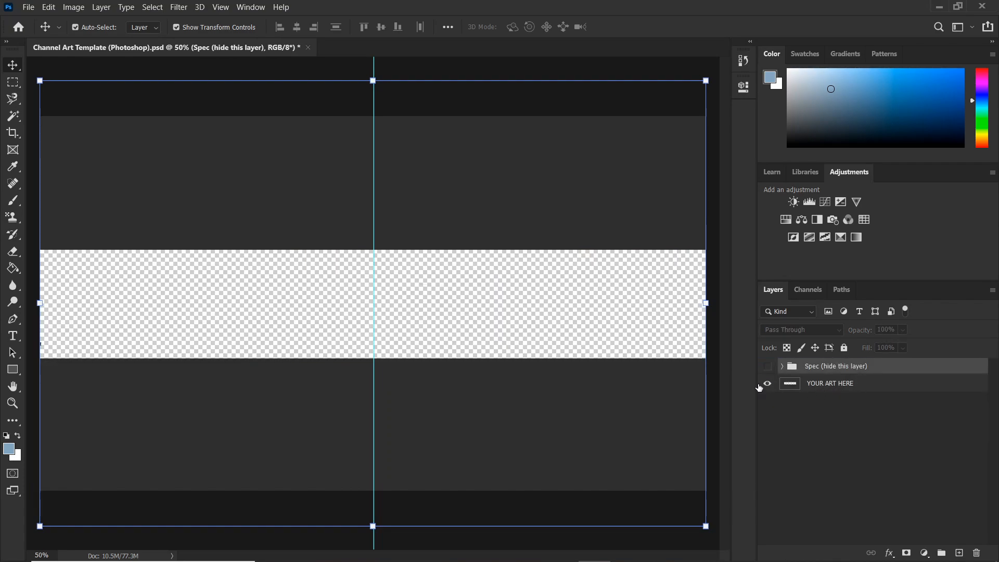
pyautogui.hotkey('ctrl', 'z')
pyautogui.moveTo(833, 405); pyautogui.dragTo(839, 365)
pyautogui.hotkey('ctrl', 'z')
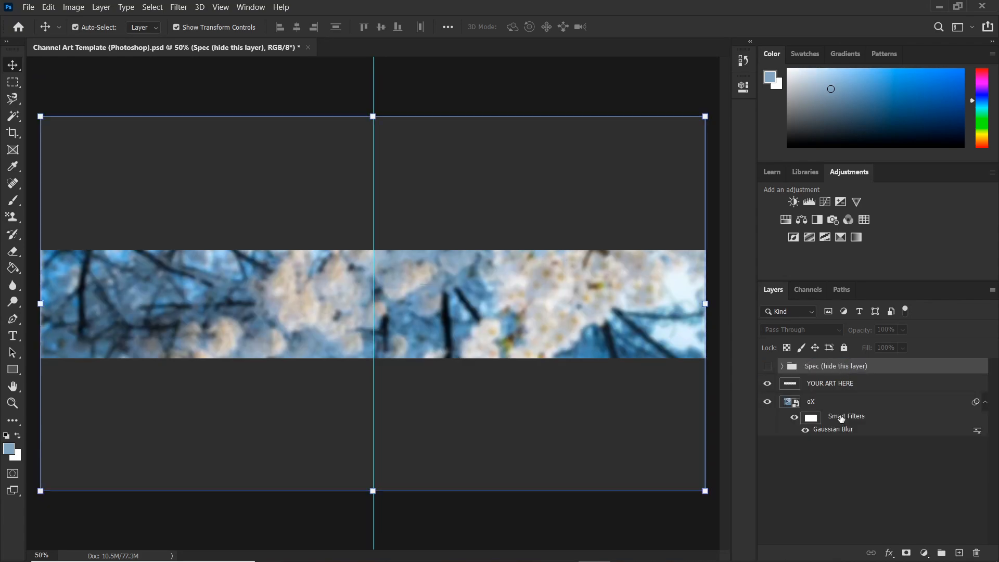
# - Try deleting only the Spec (hide this layer) group while keeping its contents, and undo the deletion
pyautogui.rightClick(901, 369)
pyautogui.click(787, 104)
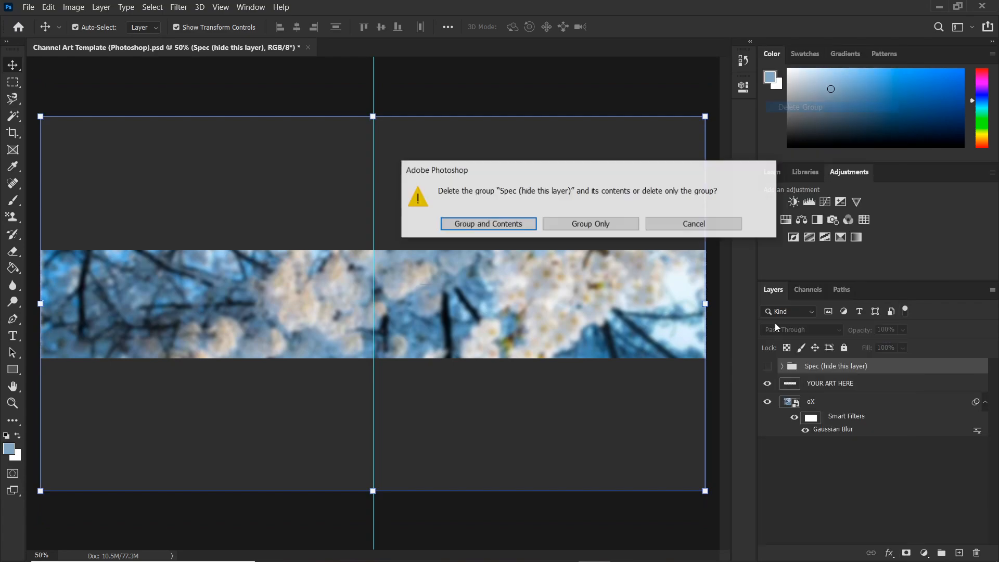
pyautogui.click(580, 225)
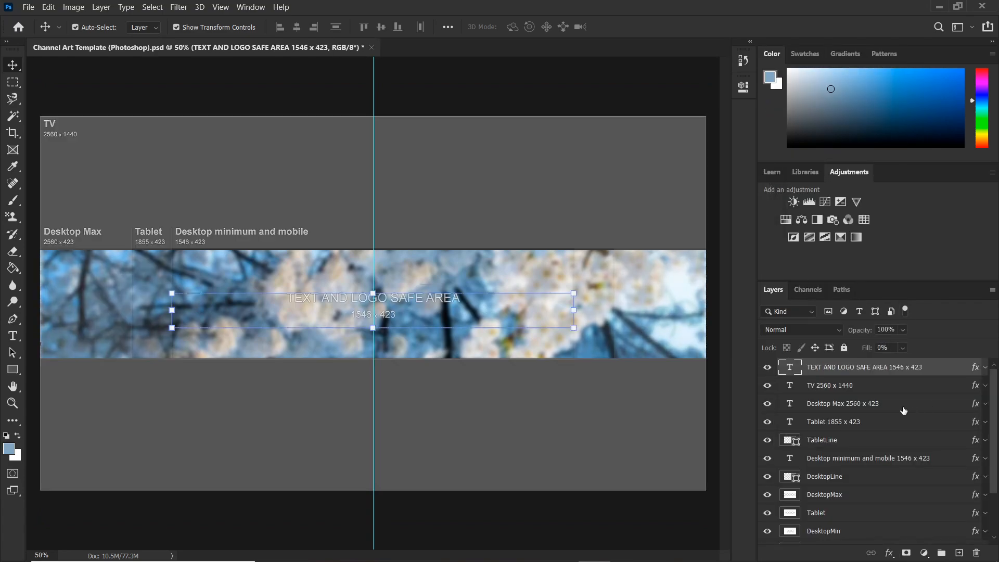
pyautogui.hotkey('ctrl', 'z')
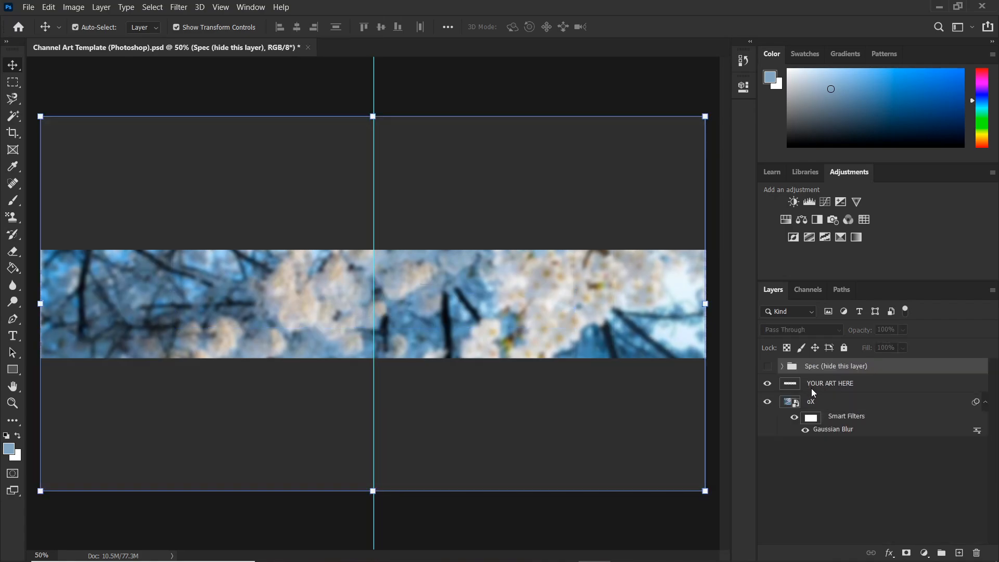
# - Delete the Spec (hide this layer) group together with its contents
pyautogui.rightClick(894, 364)
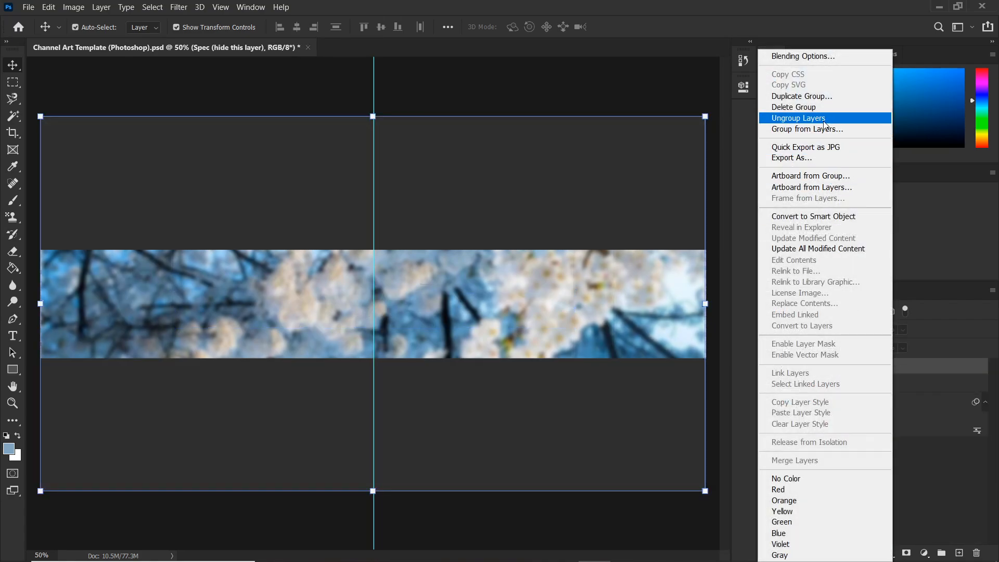
pyautogui.click(797, 108)
pyautogui.click(459, 224)
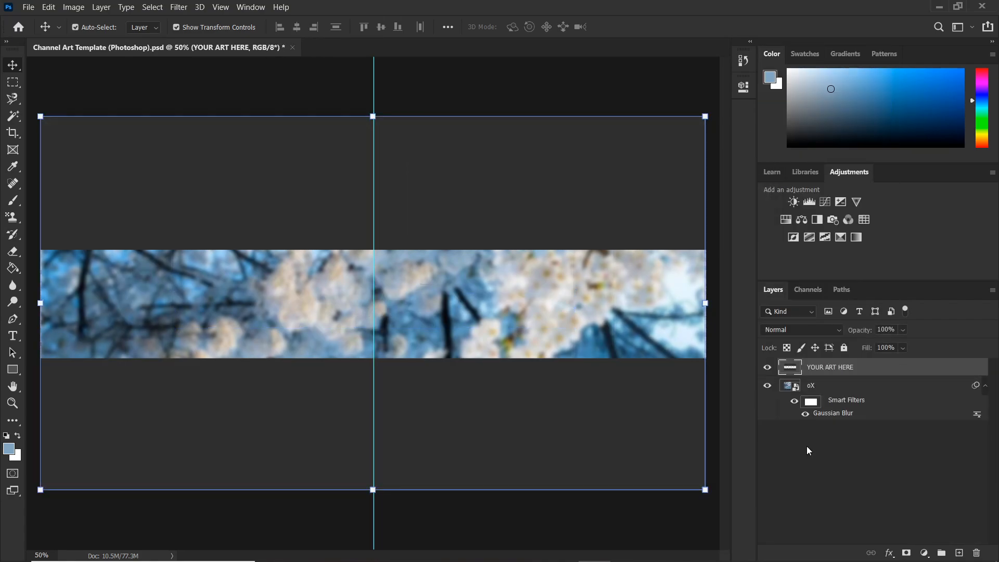
# - Try placing the YOUR ART HERE layer beneath the oX layer, and restore the original layer order
pyautogui.moveTo(821, 366); pyautogui.dragTo(843, 476)
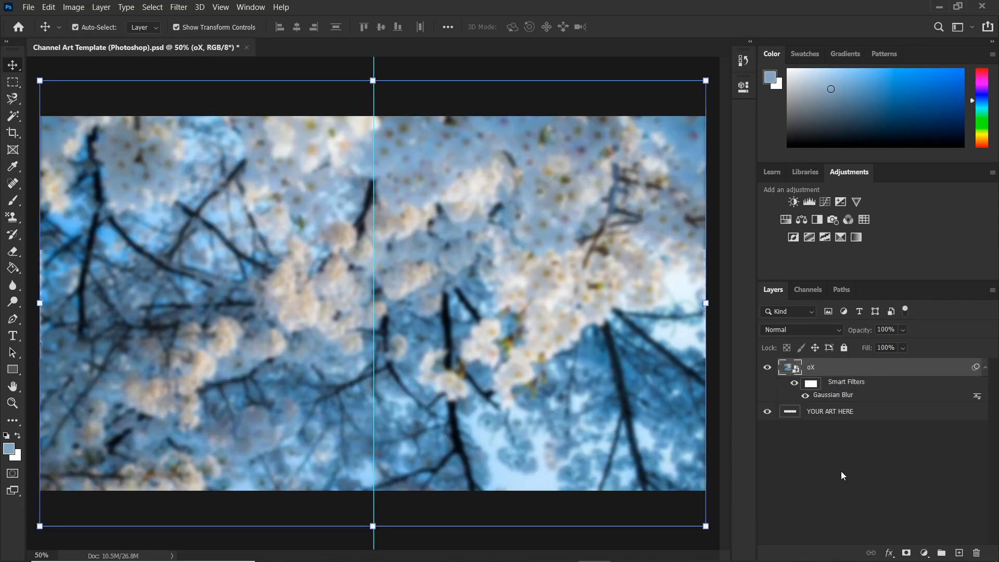
pyautogui.moveTo(829, 380); pyautogui.dragTo(832, 435)
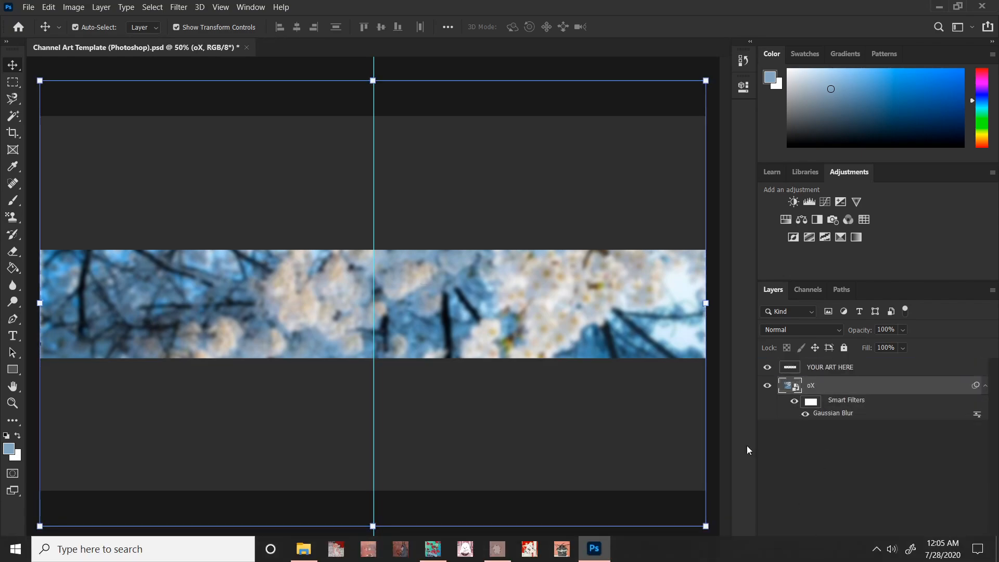
pyautogui.click(336, 68)
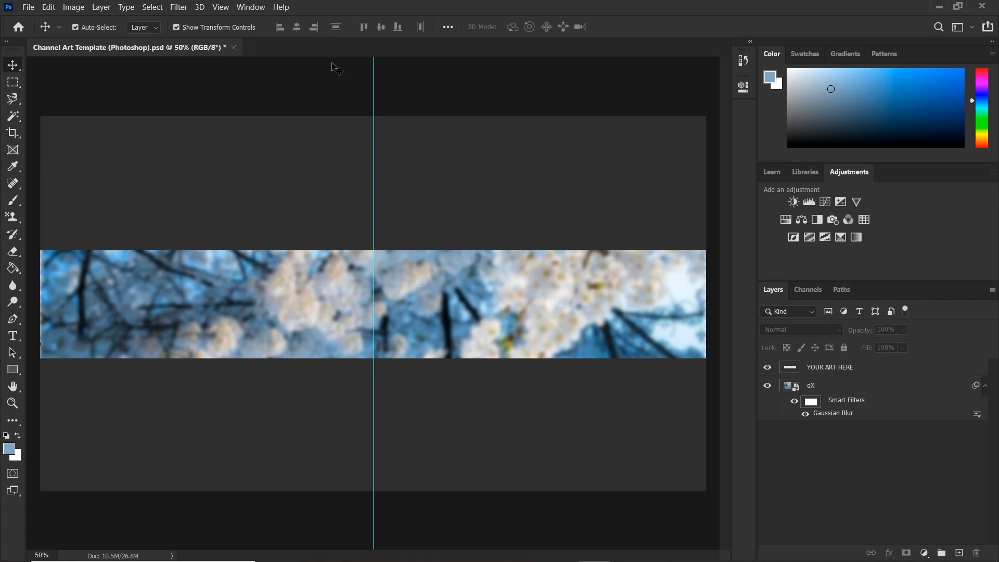
# - Scale the oX blossom layer proportionally to about 83.86% so it extends slightly past both sides of the canvas, and commit the transform
pyautogui.click(179, 307)
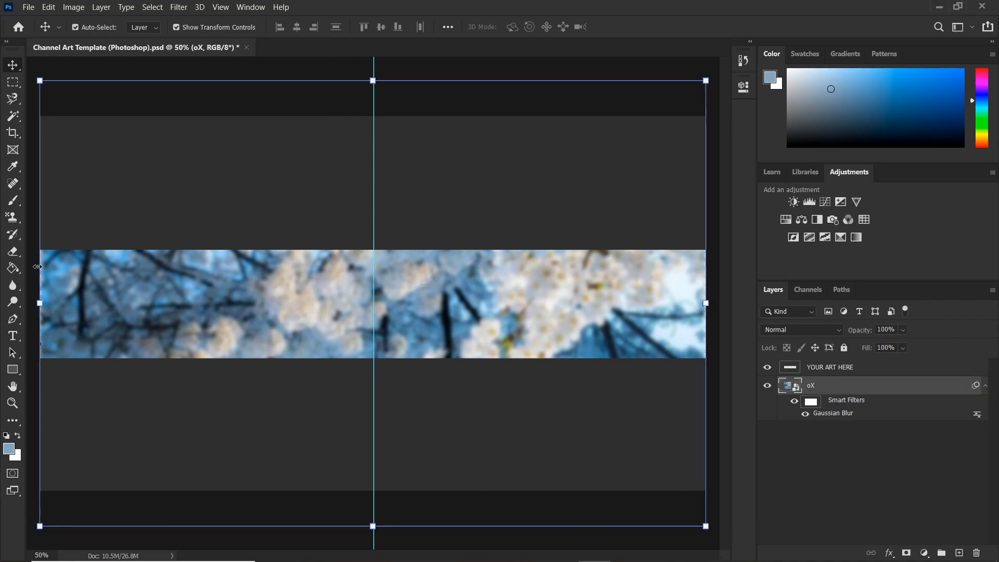
pyautogui.click(781, 436)
pyautogui.click(642, 289)
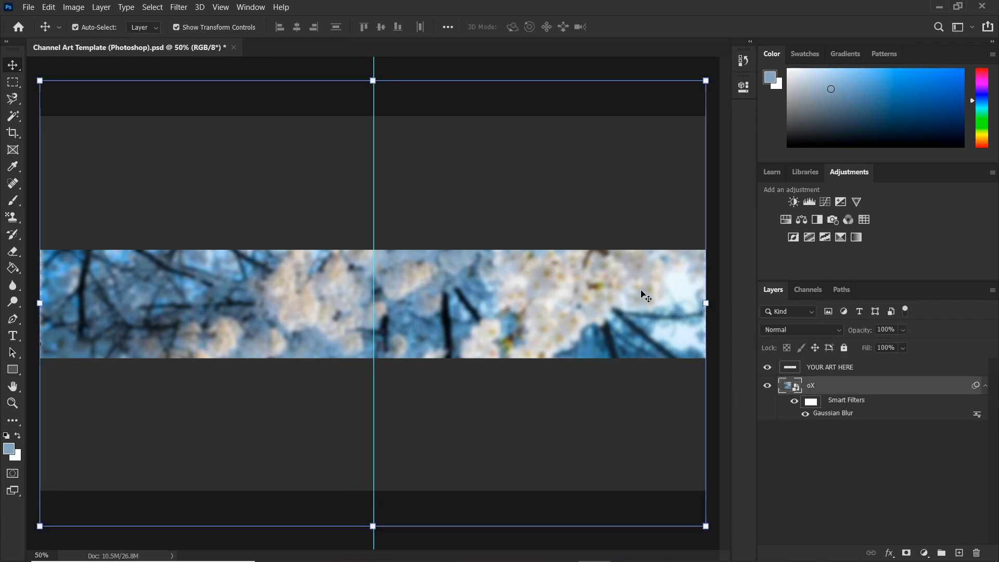
pyautogui.click(708, 303)
pyautogui.click(552, 234)
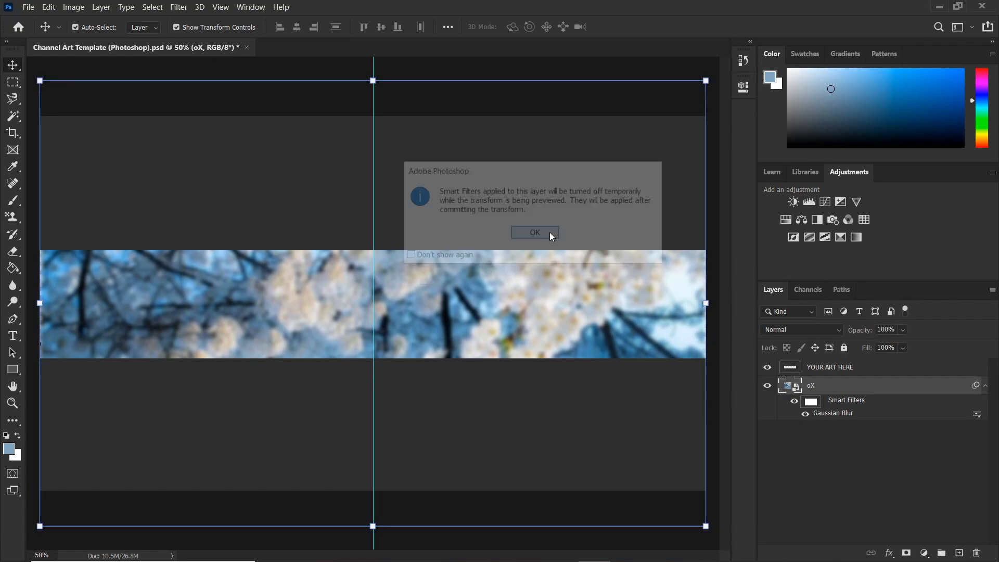
pyautogui.moveTo(708, 303); pyautogui.dragTo(719, 328)
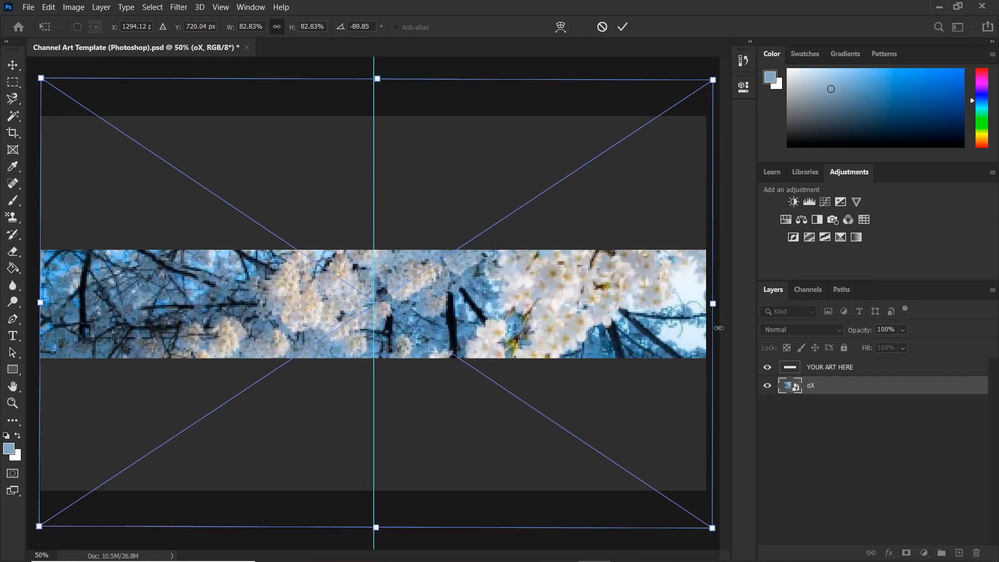
pyautogui.moveTo(41, 302); pyautogui.dragTo(33, 303)
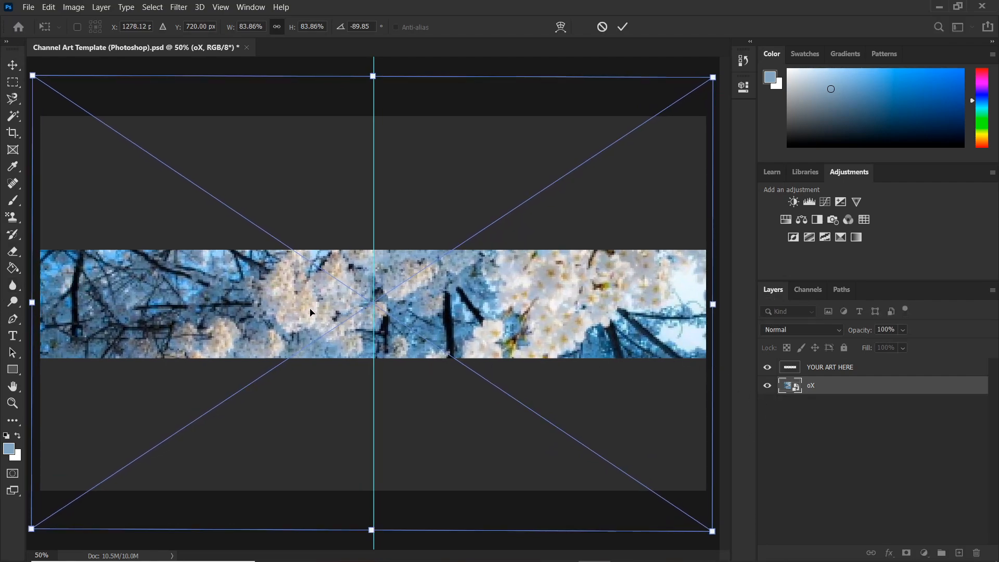
pyautogui.press('Return')
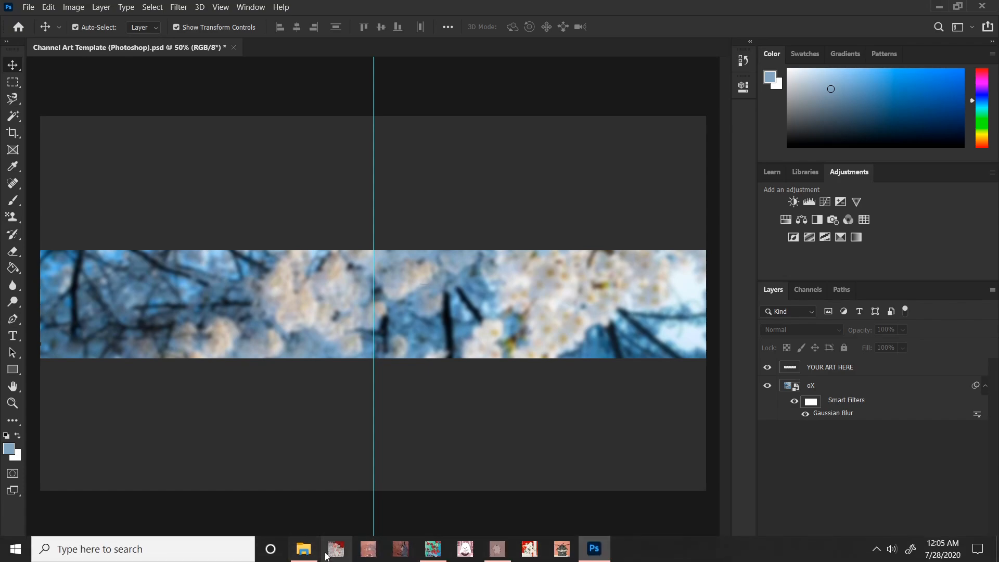
# - Place the peers sunburst image from New folder onto the canvas, shift it slightly upward, and commit the placement
pyautogui.click(304, 549)
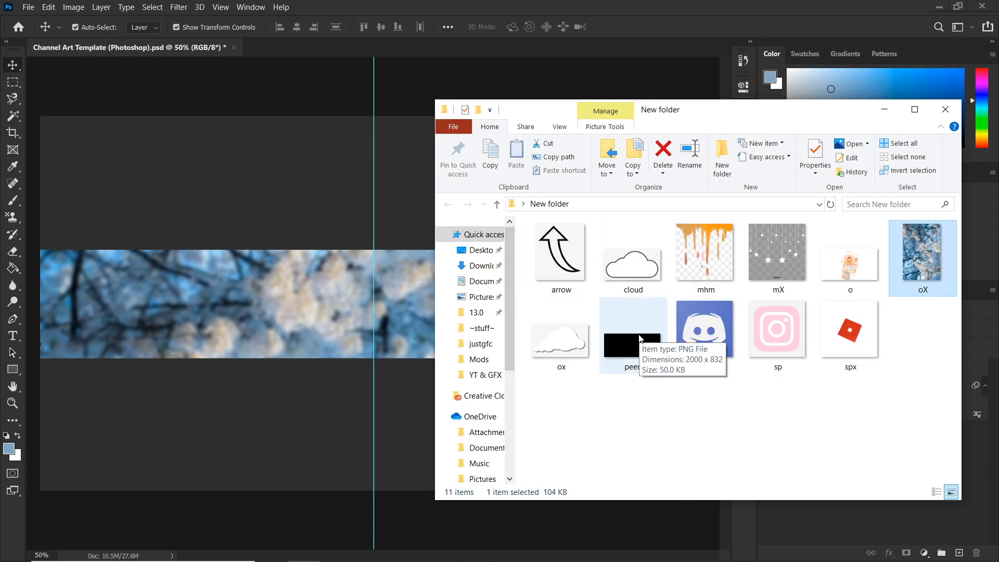
pyautogui.moveTo(635, 354); pyautogui.dragTo(281, 306)
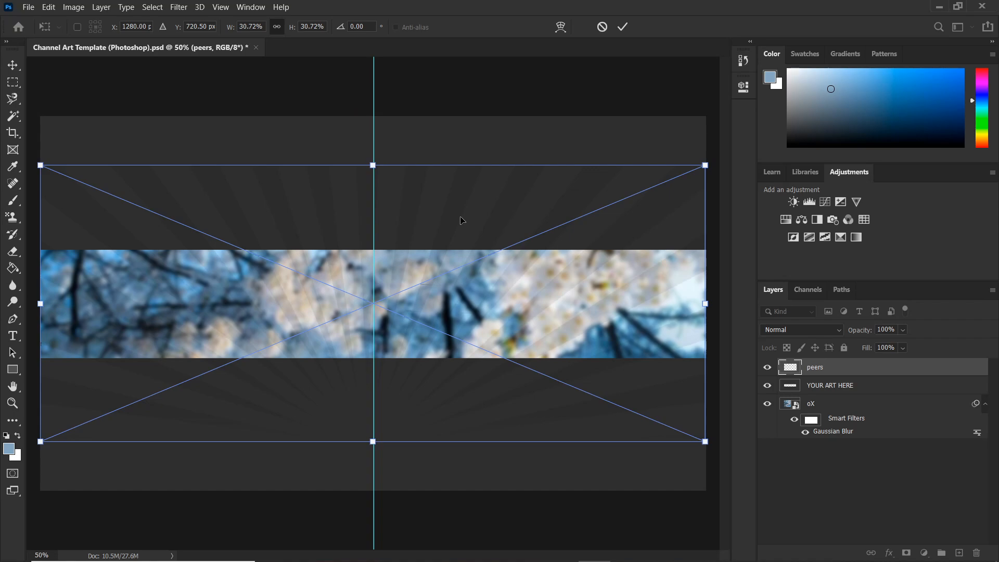
pyautogui.moveTo(457, 213)
pyautogui.mouseDown()
pyautogui.moveTo(455, 183)
pyautogui.moveTo(456, 202)
pyautogui.mouseUp()
pyautogui.press('Return')
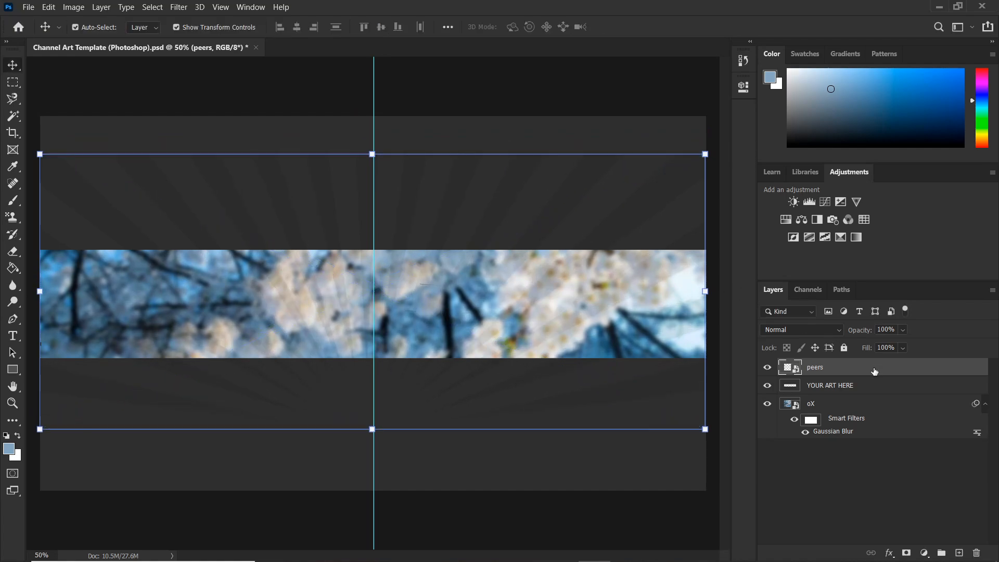
# - Set the foreground colour to white for the Paint Bucket and rasterize the peers layer
pyautogui.click(13, 267)
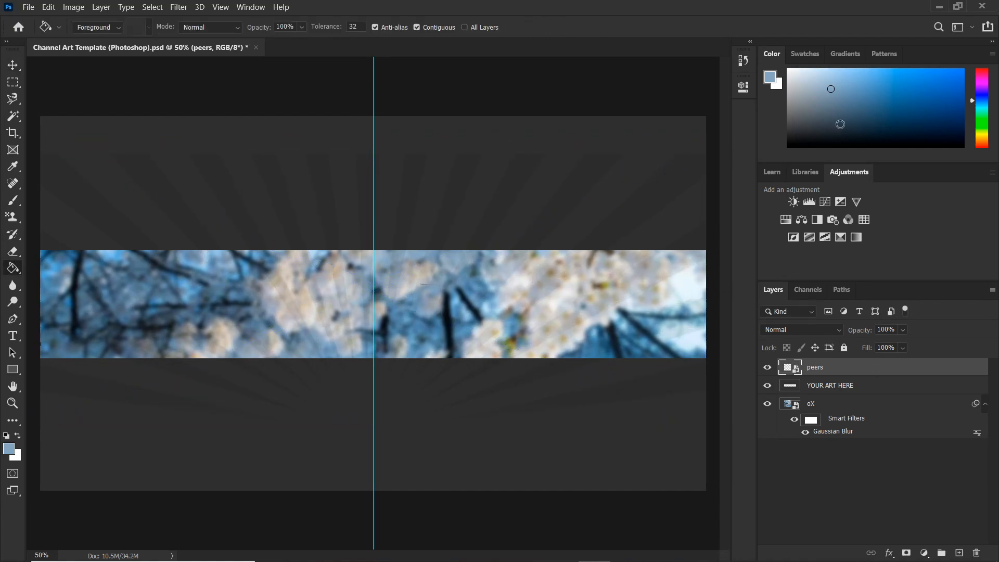
pyautogui.moveTo(829, 90); pyautogui.dragTo(788, 69)
pyautogui.click(448, 252)
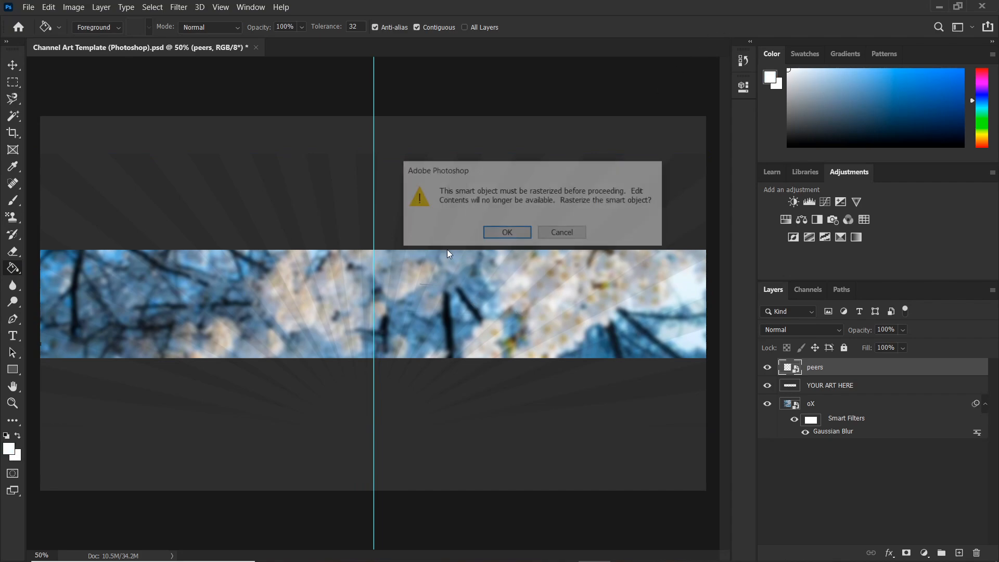
pyautogui.click(507, 234)
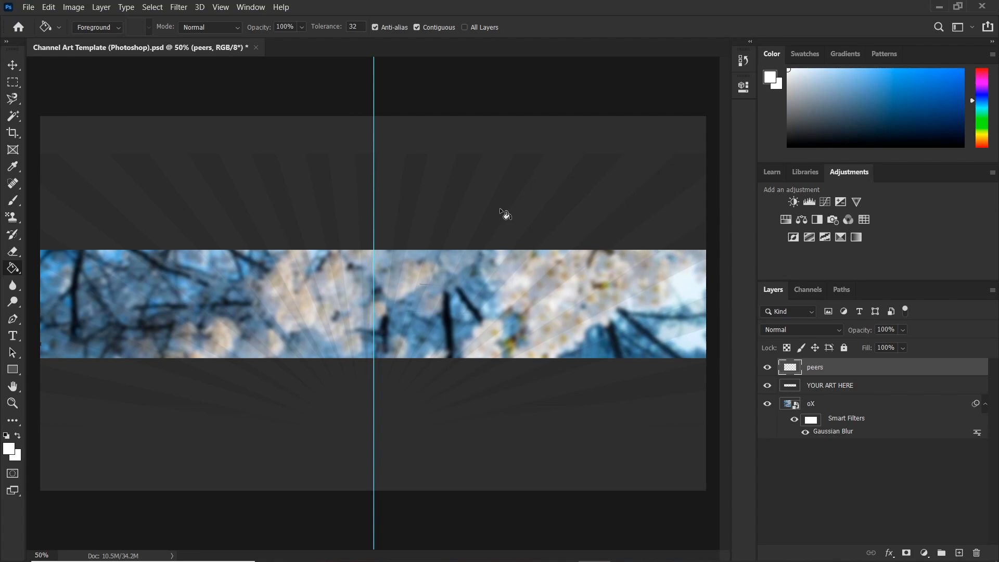
# - Fill every ray of the sunburst on the peers layer with white
pyautogui.click(499, 208)
pyautogui.click(551, 208)
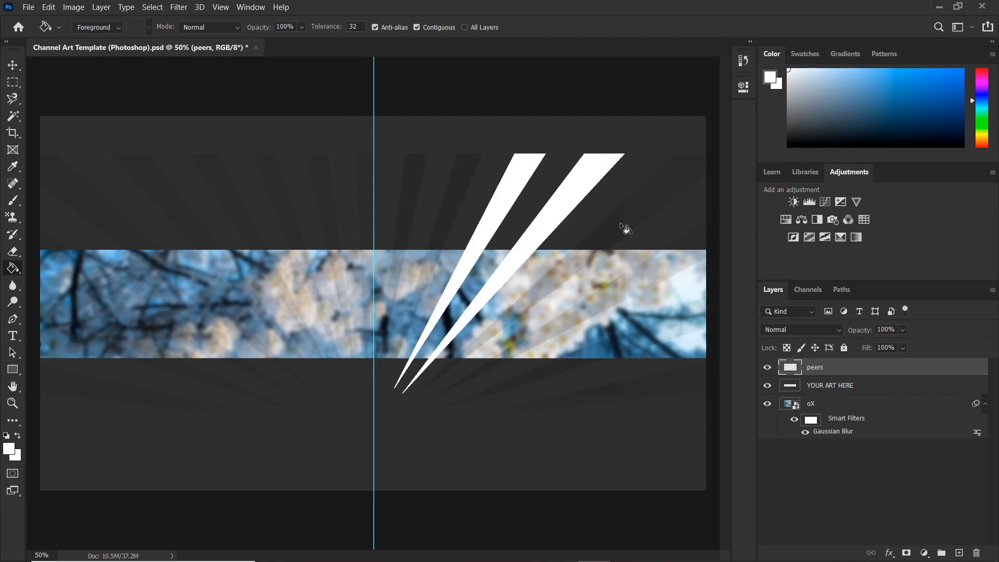
pyautogui.click(619, 223)
pyautogui.click(637, 284)
pyautogui.click(637, 334)
pyautogui.click(655, 394)
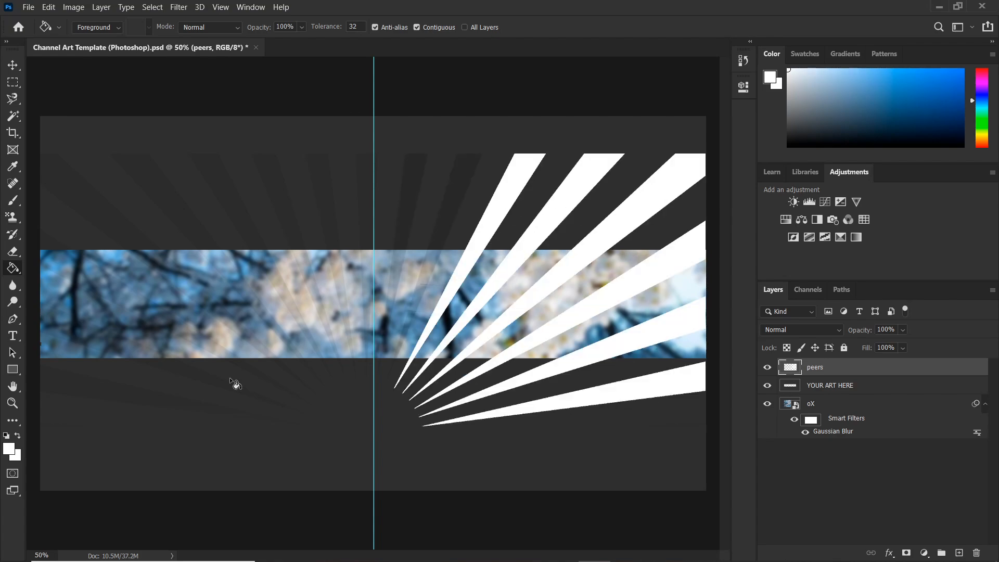
pyautogui.click(61, 387)
pyautogui.click(76, 330)
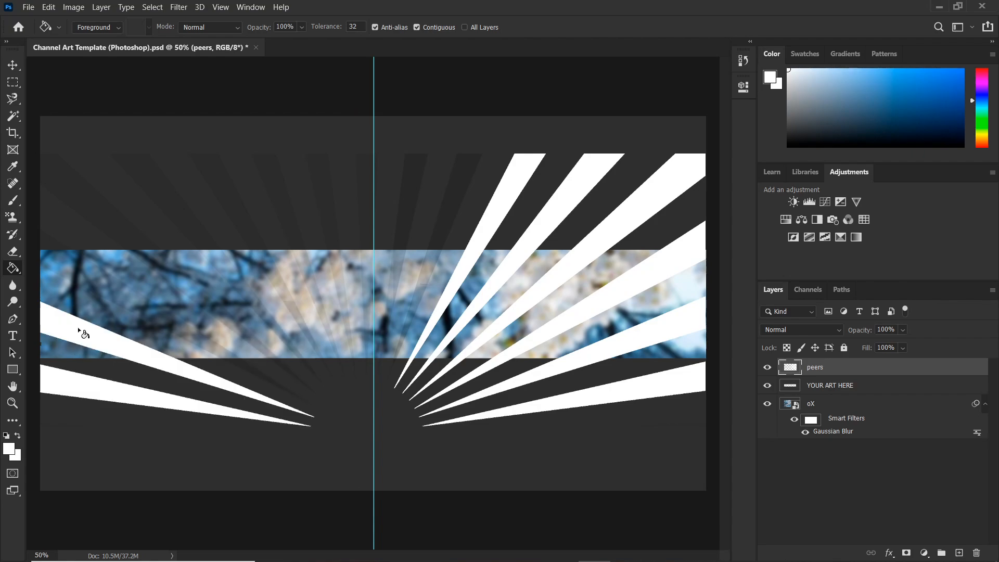
pyautogui.click(98, 276)
pyautogui.click(125, 237)
pyautogui.click(175, 210)
pyautogui.click(224, 204)
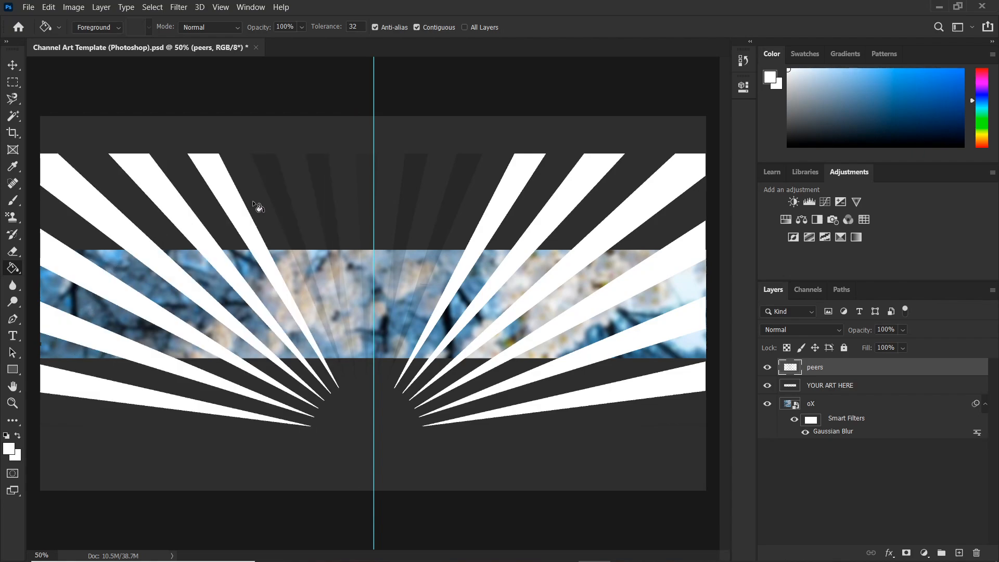
pyautogui.click(277, 186)
pyautogui.click(321, 179)
pyautogui.click(364, 177)
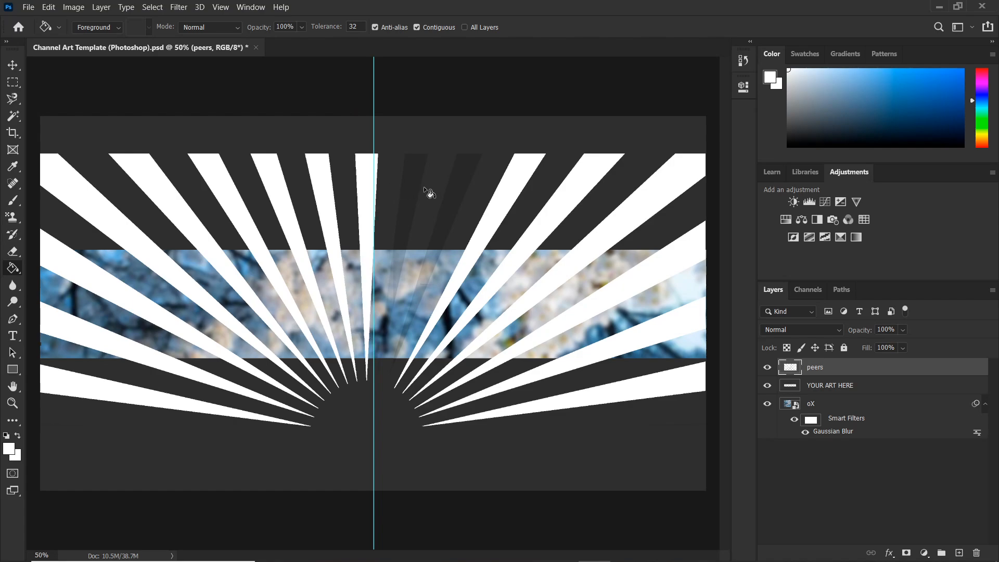
pyautogui.click(420, 187)
pyautogui.click(451, 207)
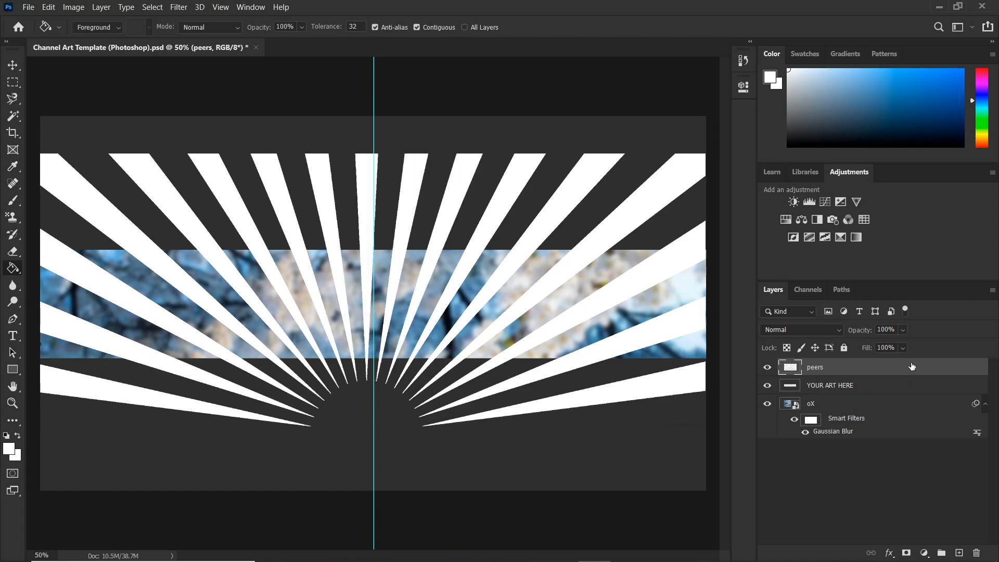
# - Add a white Outer Glow with 50% opacity and 159 px size to the peers layer
pyautogui.doubleClick(936, 367)
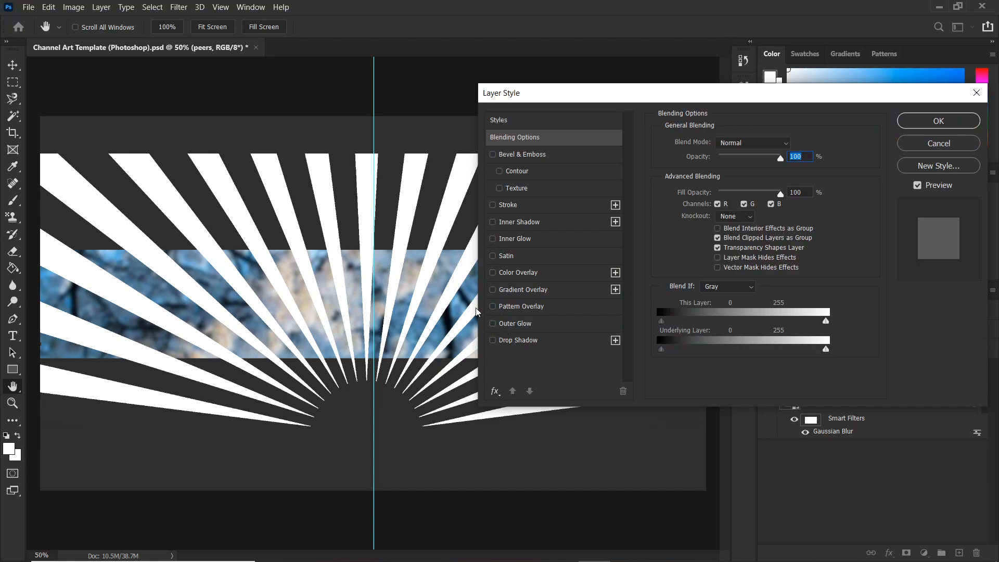
pyautogui.click(492, 324)
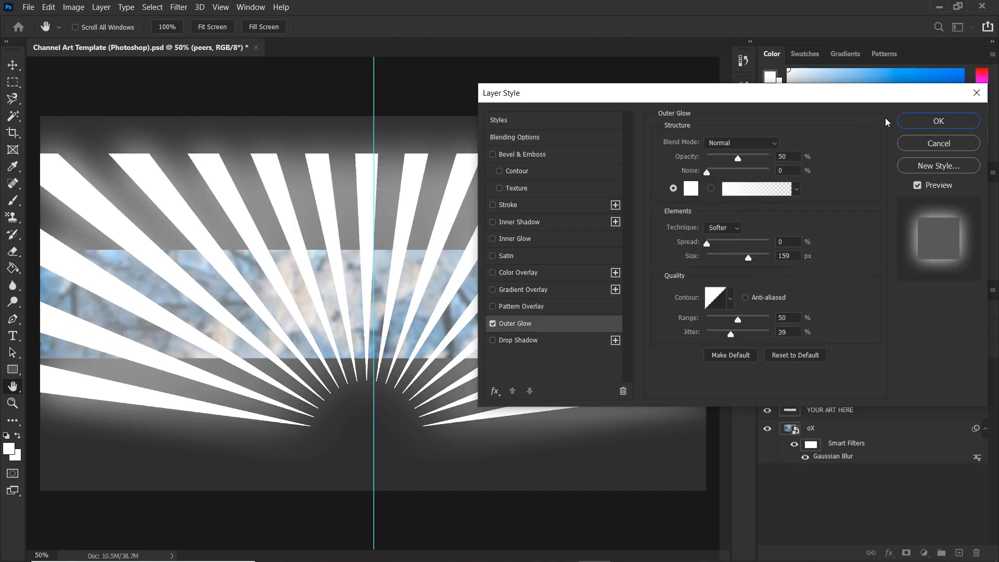
pyautogui.click(928, 124)
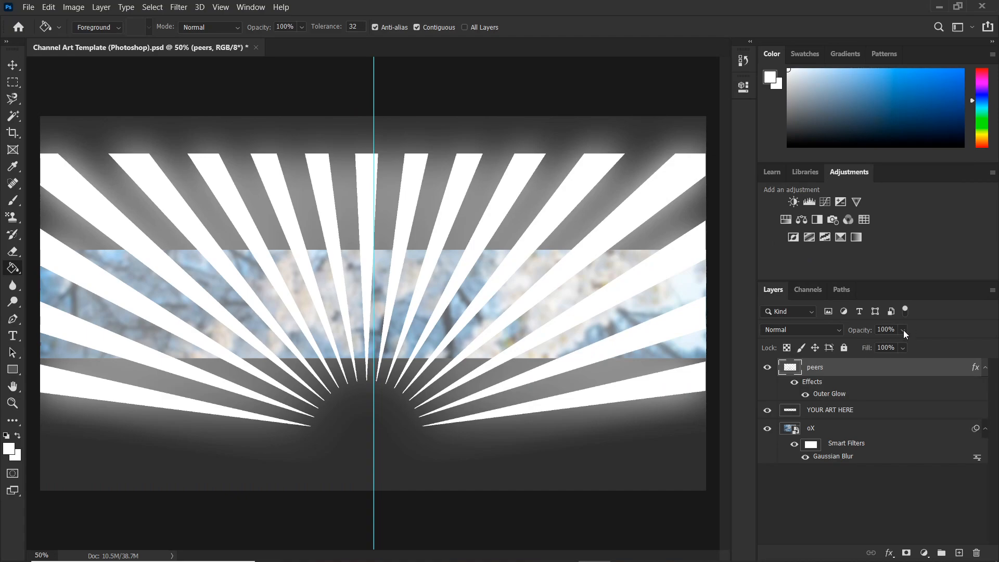
# - Lower the peers layer's opacity to 45%
pyautogui.click(902, 330)
pyautogui.click(885, 346)
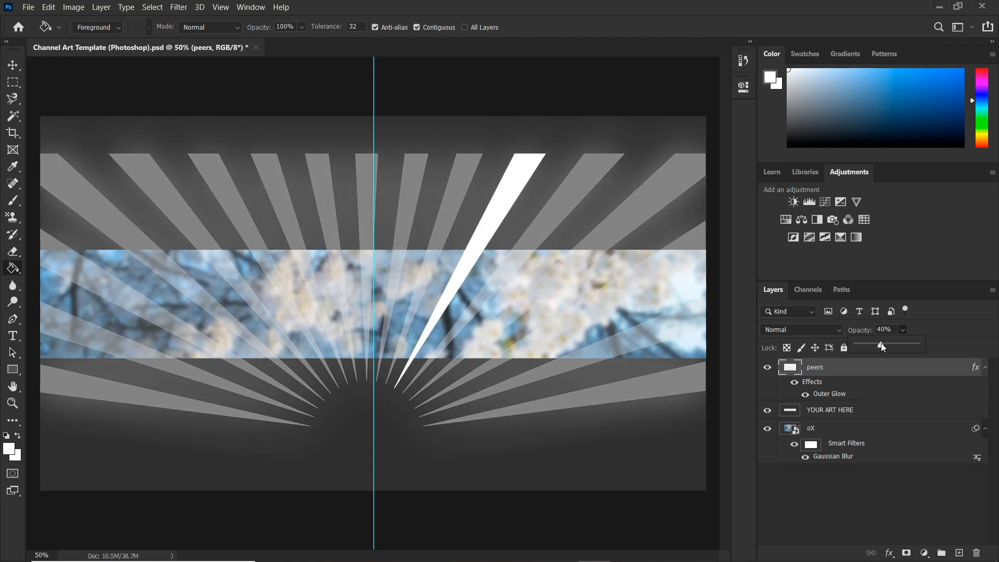
pyautogui.moveTo(883, 346); pyautogui.dragTo(884, 348)
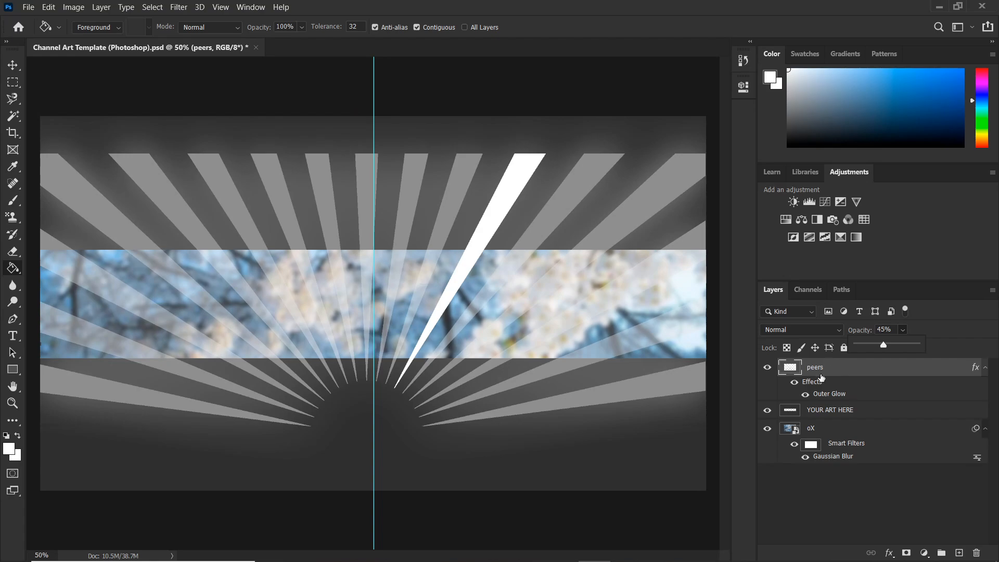
# - Move the peers layer beneath the YOUR ART HERE layer and deselect all layers with the Move tool
pyautogui.moveTo(856, 380); pyautogui.dragTo(829, 426)
pyautogui.click(864, 367)
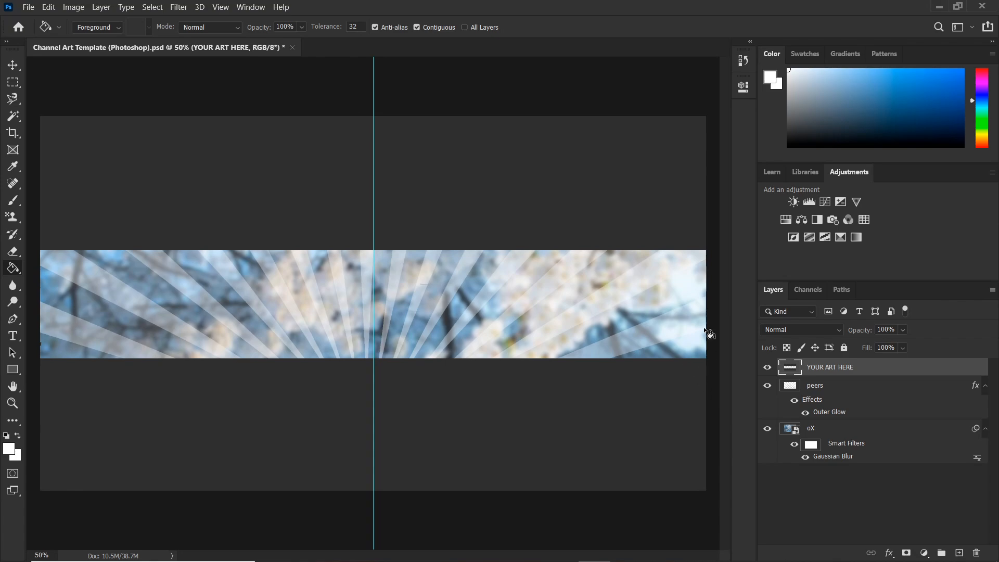
pyautogui.click(13, 65)
pyautogui.click(302, 87)
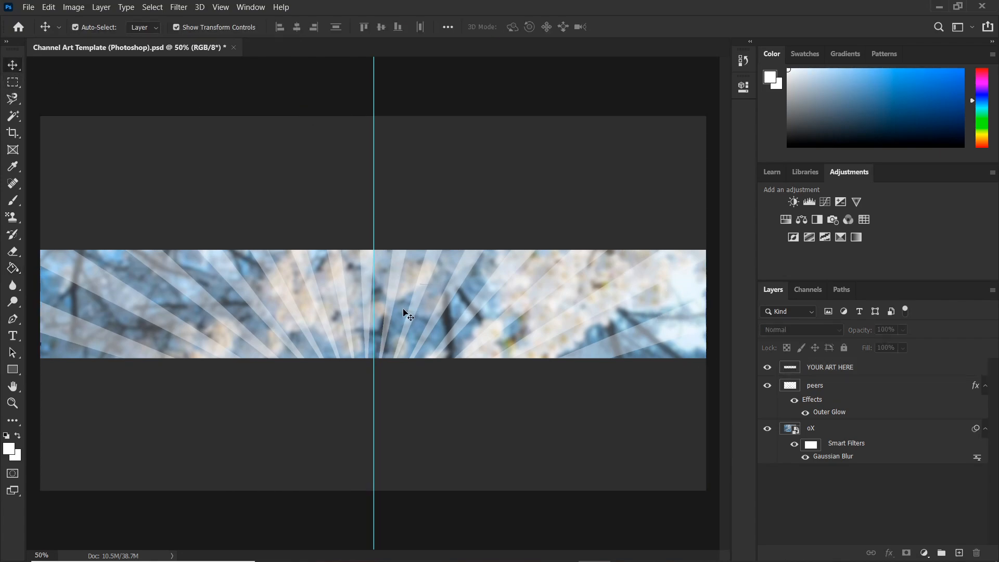
# - Place the o character image from New folder over the central band, just right of the vertical guide, scaled proportionally to about 14%
pyautogui.click(310, 550)
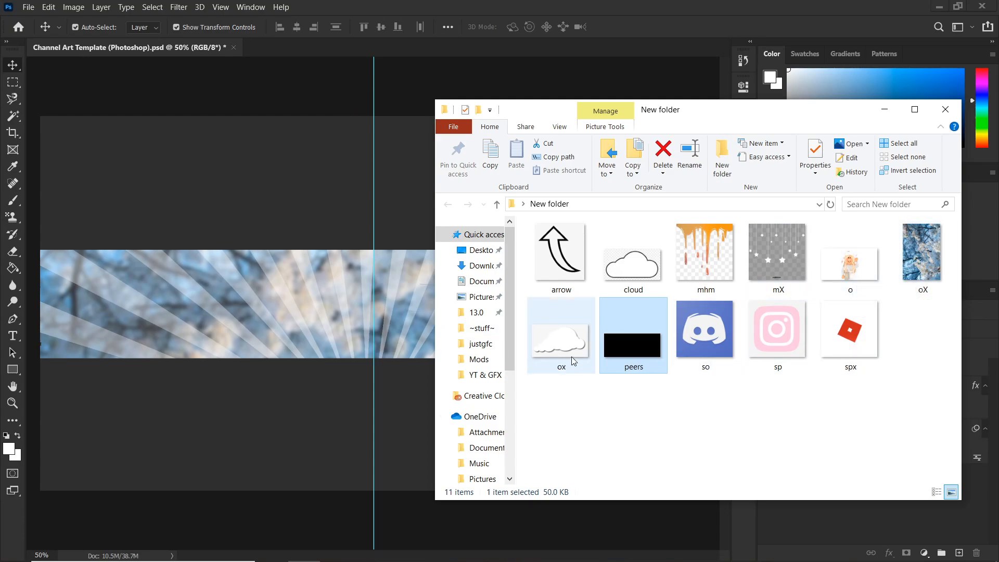
pyautogui.click(827, 281)
pyautogui.moveTo(341, 339); pyautogui.dragTo(320, 304)
pyautogui.moveTo(369, 111); pyautogui.dragTo(373, 368)
pyautogui.moveTo(391, 444); pyautogui.dragTo(446, 317)
pyautogui.moveTo(427, 241); pyautogui.dragTo(428, 261)
pyautogui.moveTo(432, 326); pyautogui.dragTo(435, 323)
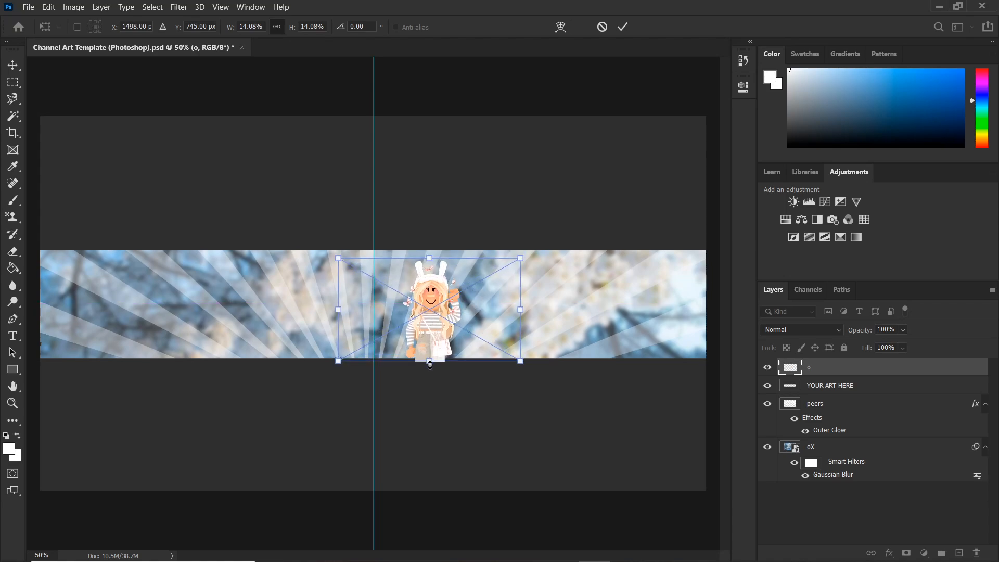
# - Scale the character to about 15% so it fills the band's height, commit the placement, and shift it slightly towards the vertical guide
pyautogui.moveTo(430, 359); pyautogui.dragTo(443, 330)
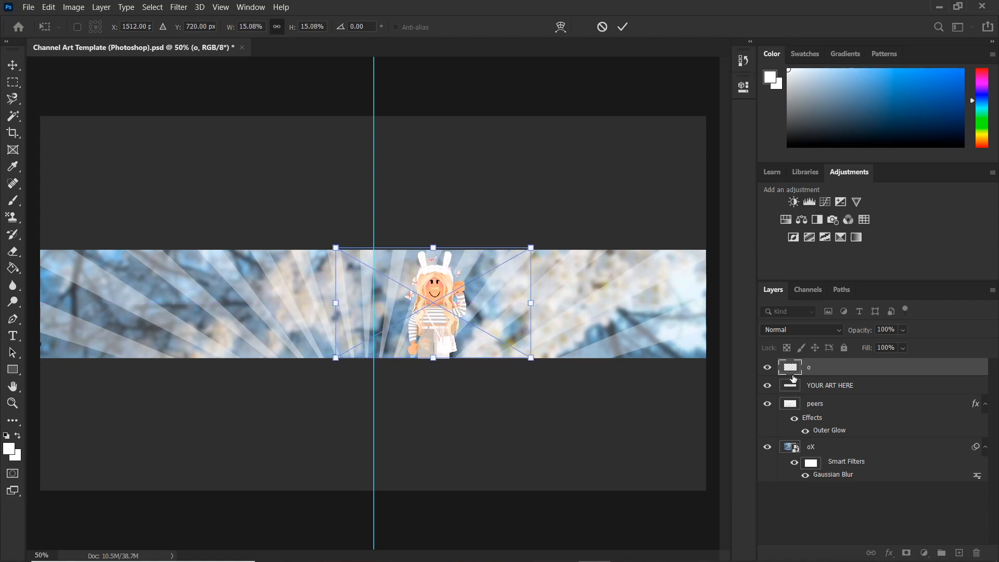
pyautogui.press('Return')
pyautogui.click(486, 367)
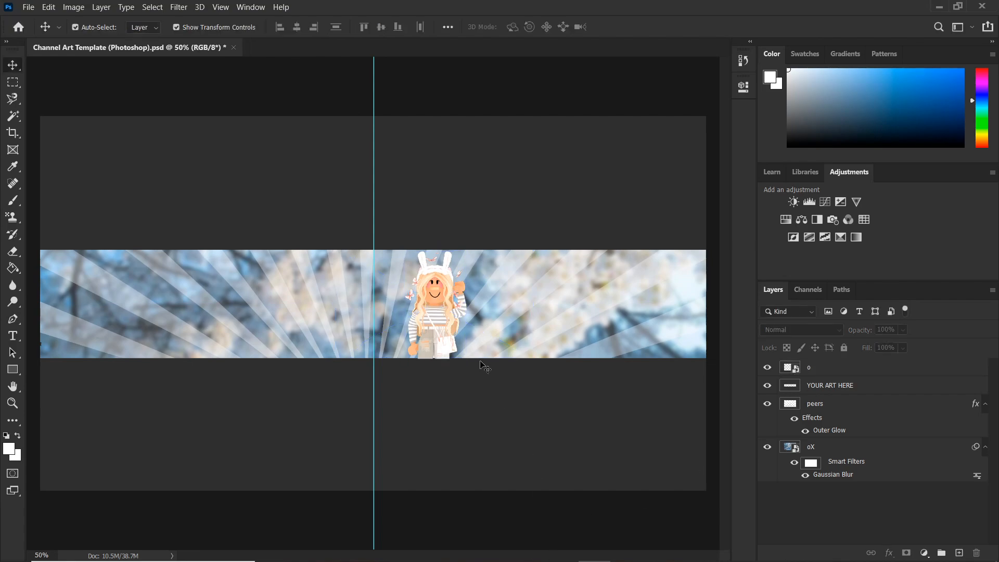
pyautogui.moveTo(442, 330)
pyautogui.mouseDown()
pyautogui.moveTo(428, 323)
pyautogui.moveTo(428, 332)
pyautogui.mouseUp()
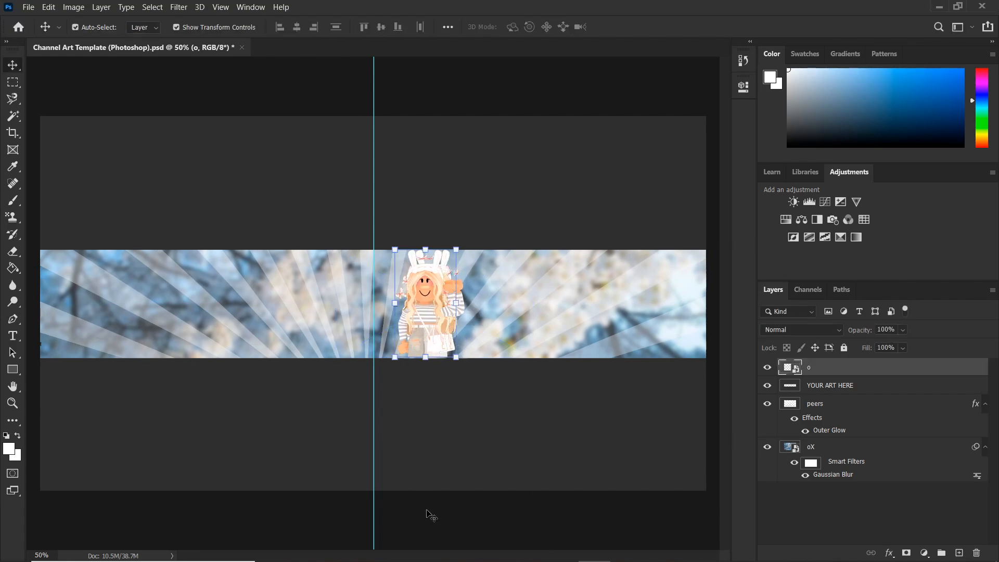
# - Add a white Cloudxrose paragraph text in the Hello font across the lower part of the central band
pyautogui.click(435, 468)
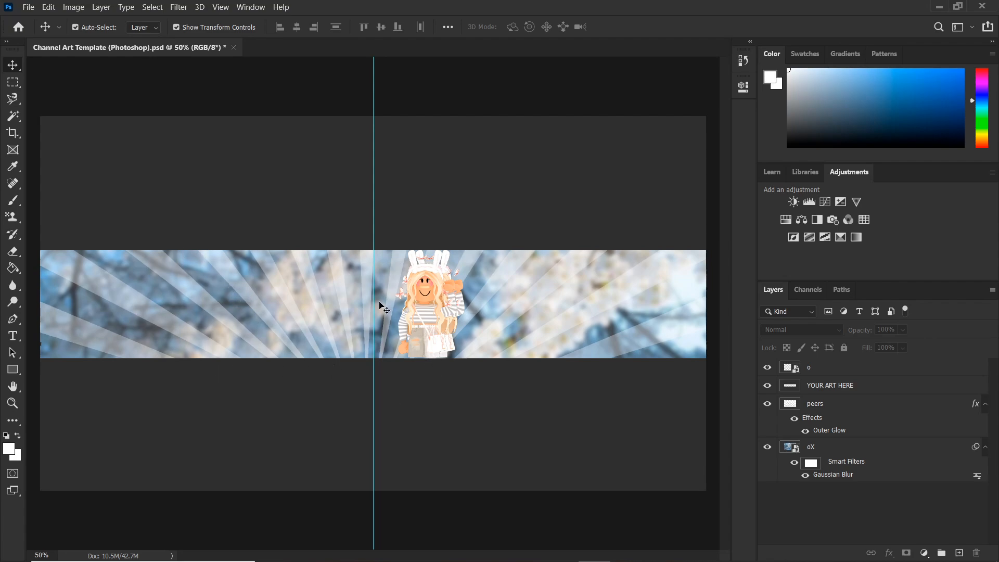
pyautogui.click(14, 337)
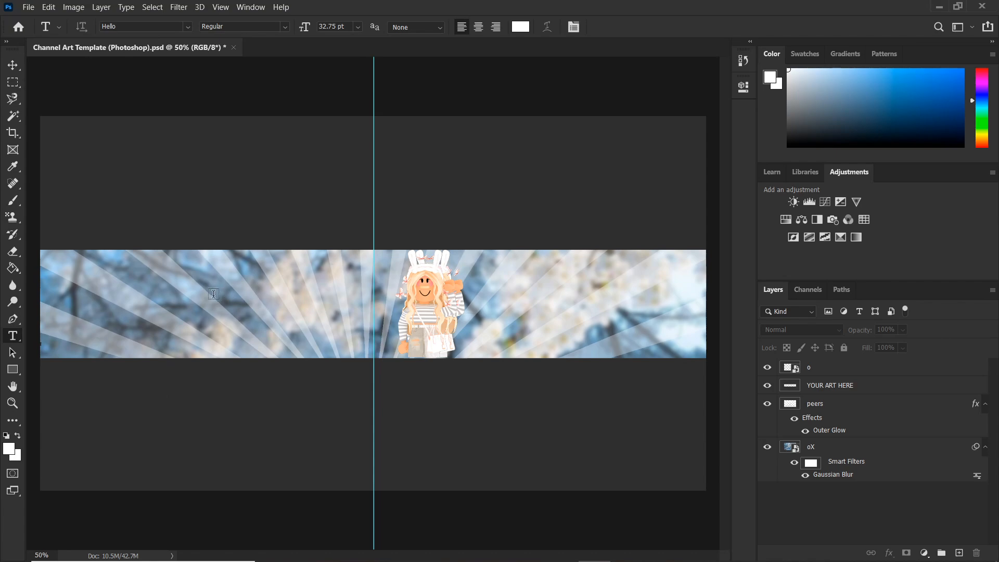
pyautogui.moveTo(176, 291); pyautogui.dragTo(503, 357)
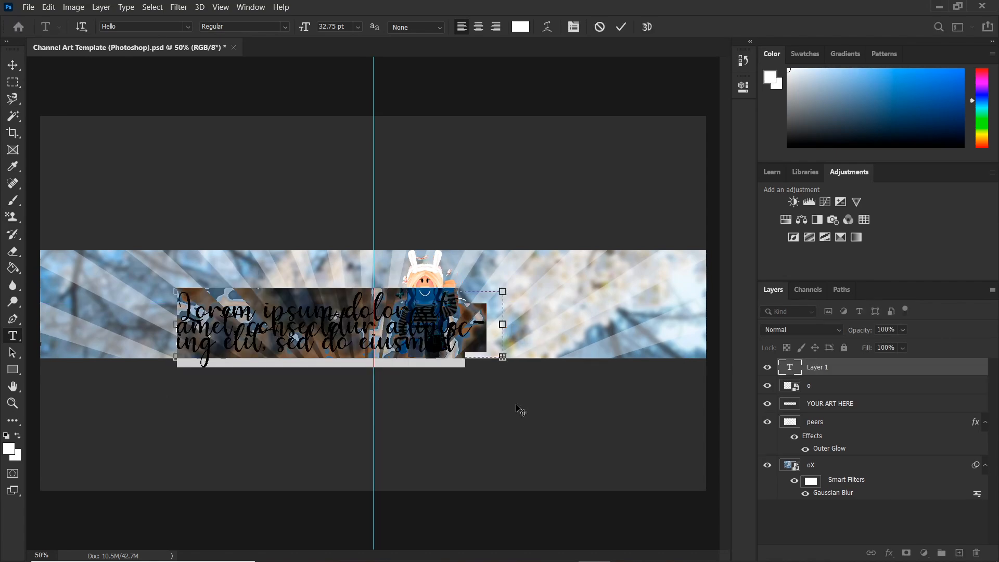
pyautogui.write('Okay so')
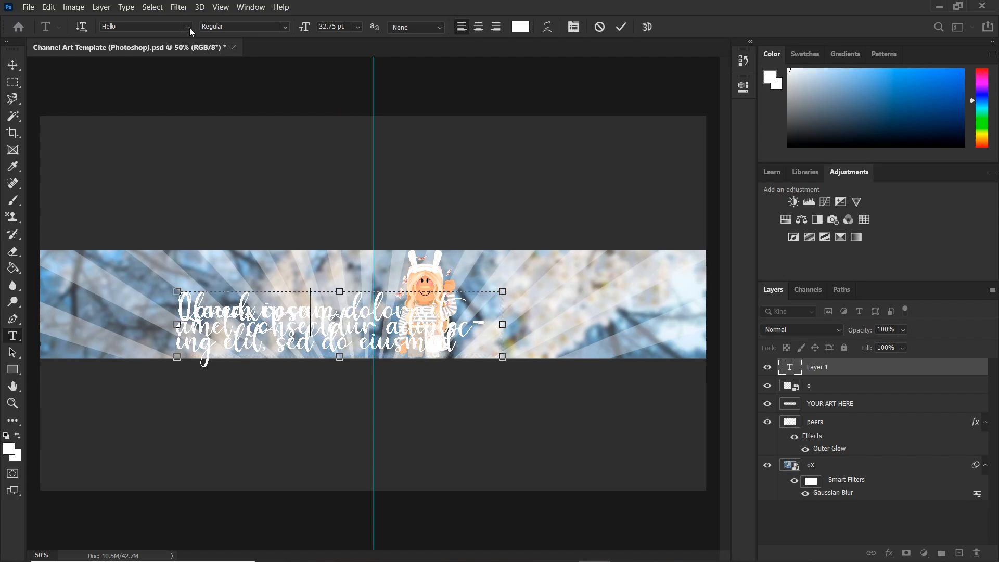
pyautogui.click(189, 27)
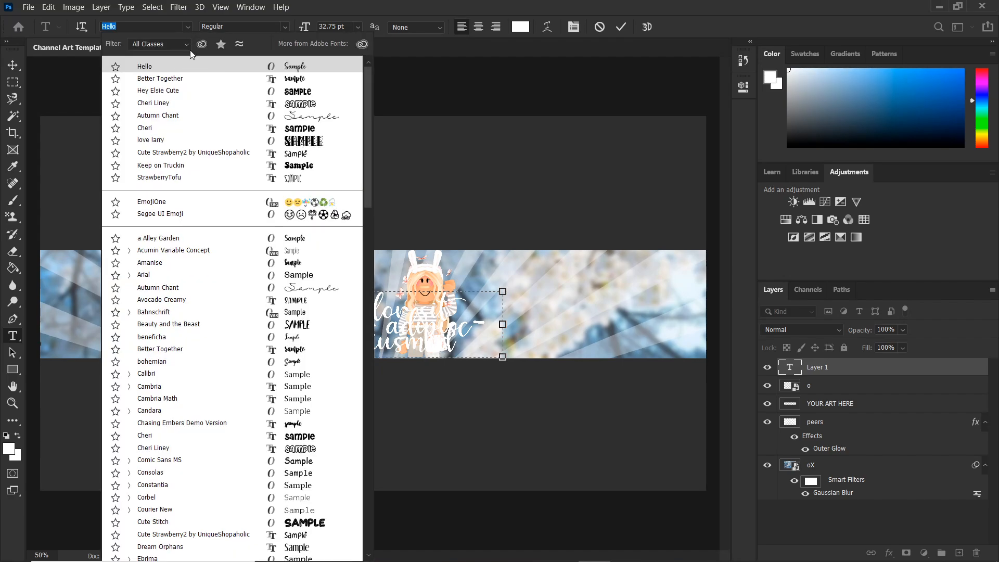
pyautogui.click(161, 65)
pyautogui.click(12, 65)
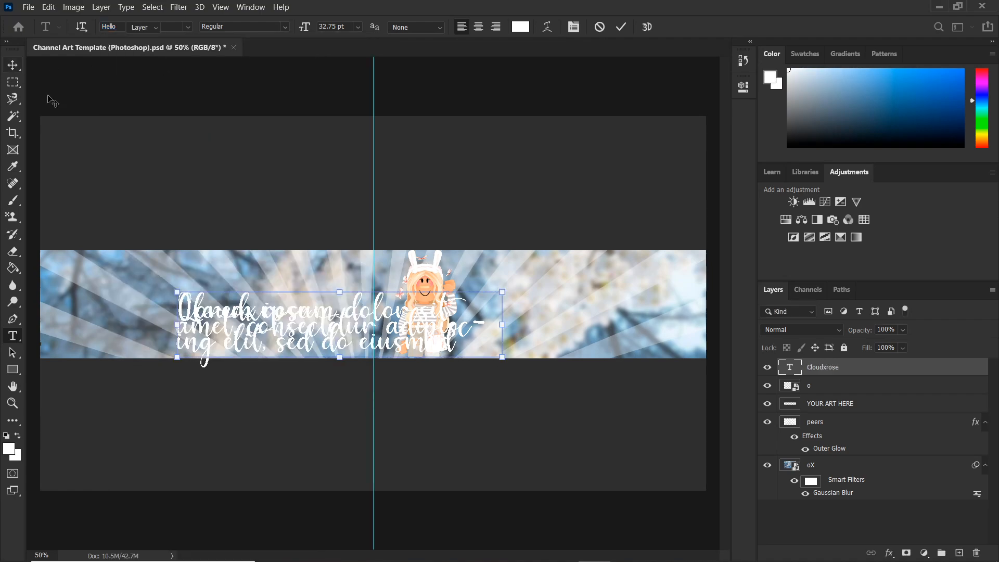
# - Scale the Cloudxrose text to about 144%, position it beside the character, and move its layer beneath the o layer
pyautogui.moveTo(506, 325); pyautogui.dragTo(645, 323)
pyautogui.moveTo(318, 307); pyautogui.dragTo(346, 320)
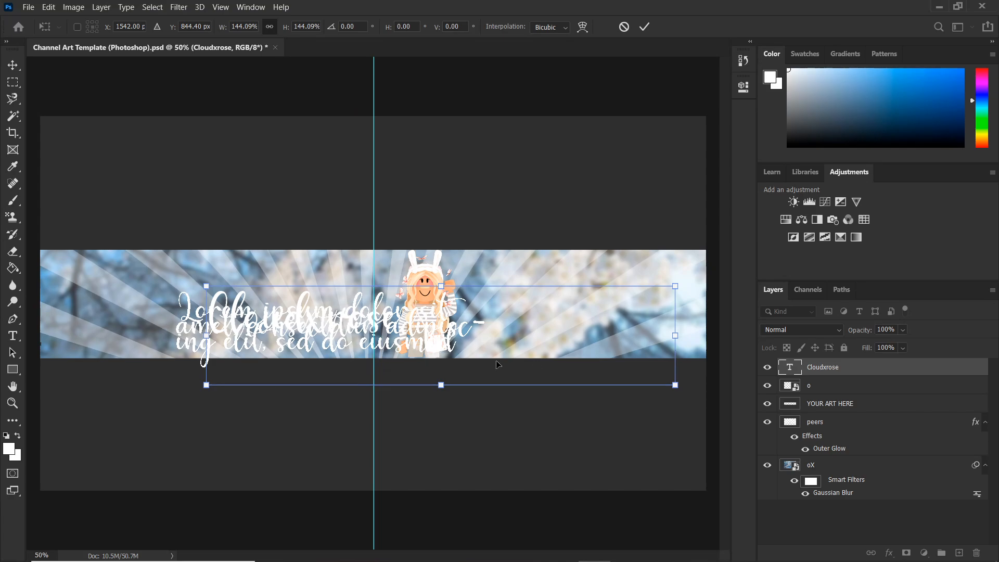
pyautogui.moveTo(859, 371); pyautogui.dragTo(862, 394)
pyautogui.moveTo(870, 433); pyautogui.dragTo(853, 360)
pyautogui.click(510, 531)
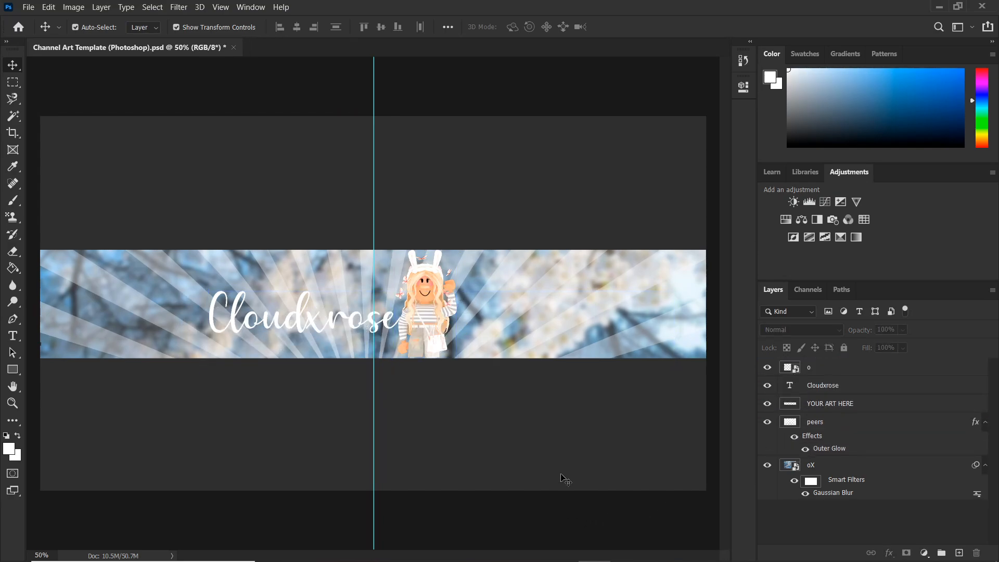
# - Give the Cloudxrose text a 6 px greyish-blue outside stroke and a white outer glow
pyautogui.click(363, 326)
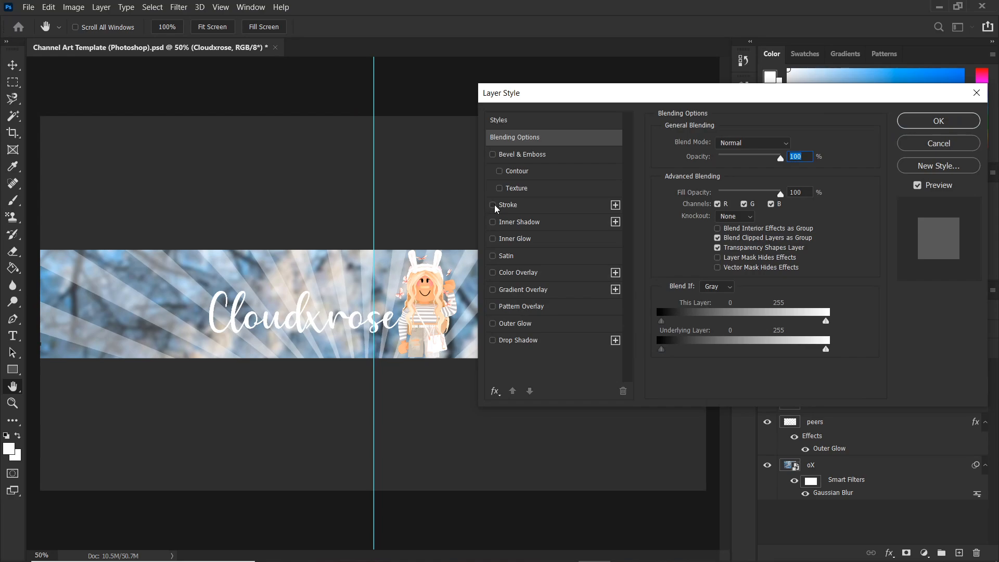
pyautogui.click(492, 205)
pyautogui.click(560, 206)
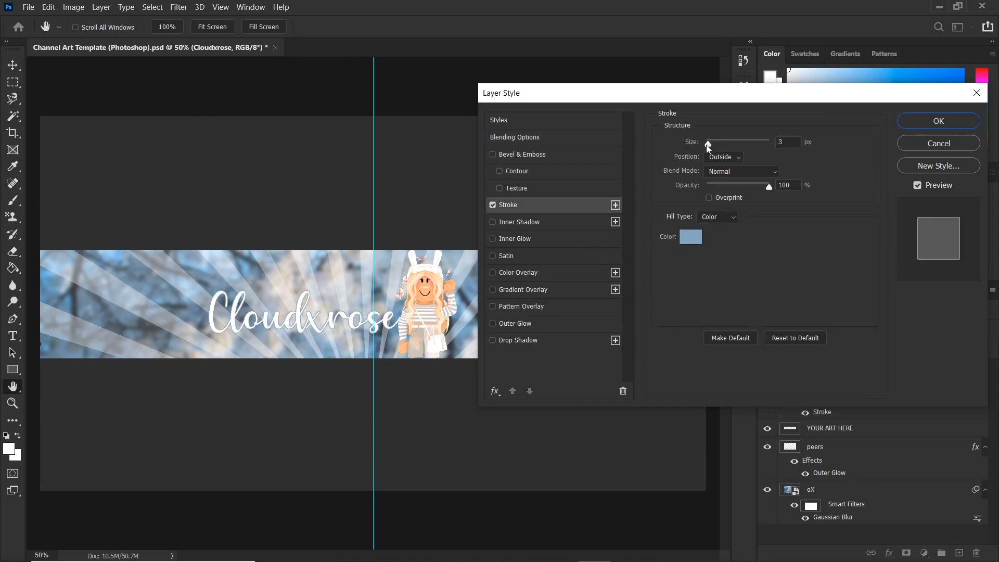
pyautogui.moveTo(709, 148); pyautogui.dragTo(712, 150)
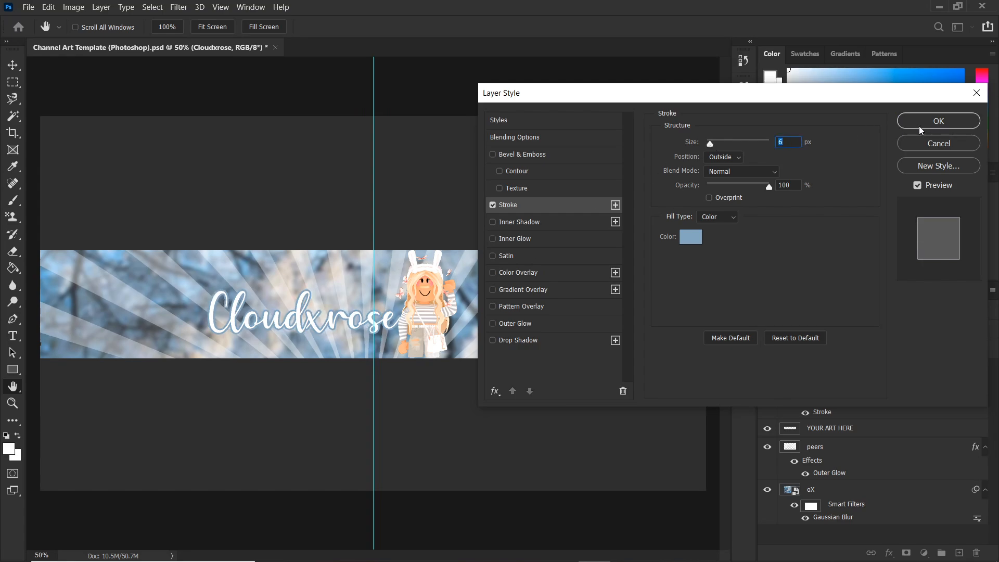
pyautogui.click(492, 324)
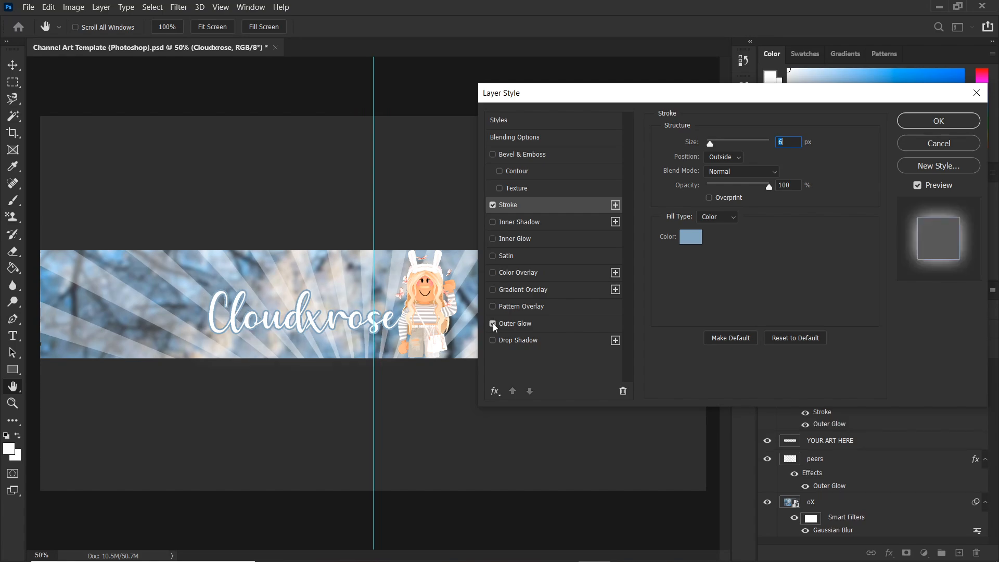
pyautogui.click(546, 325)
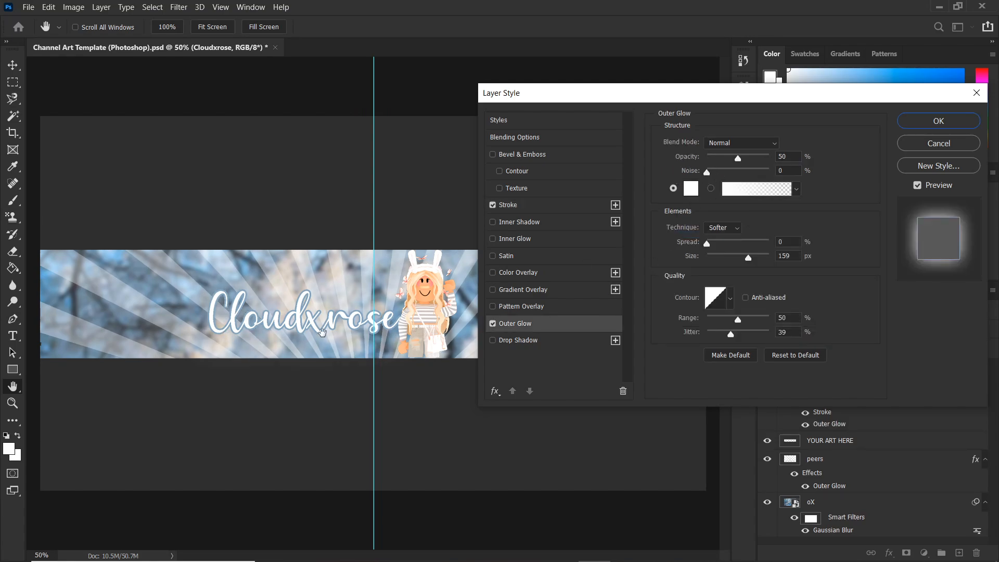
pyautogui.click(938, 120)
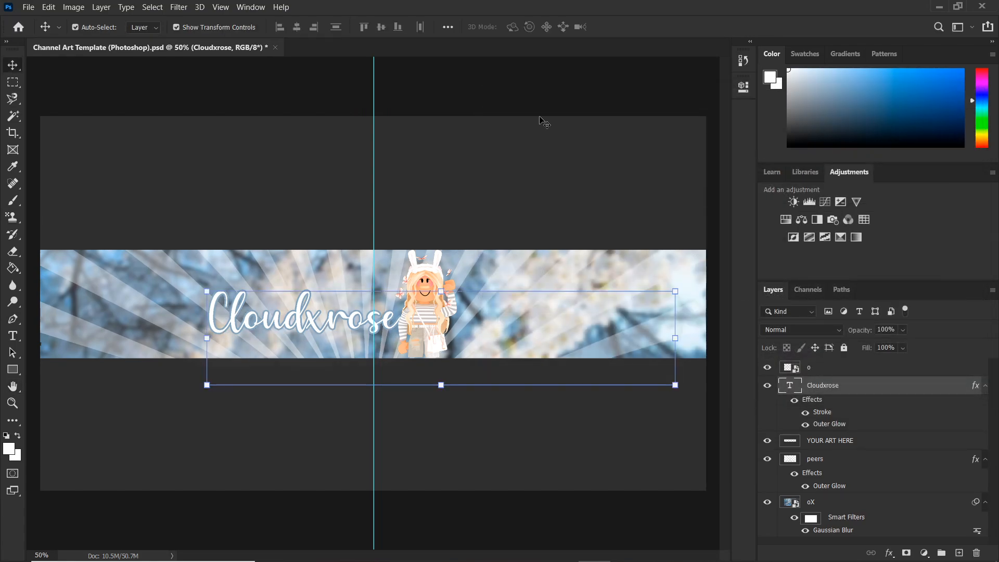
pyautogui.click(557, 95)
# - Change the Cloudxrose text to the Better Together font and shift it towards the character
pyautogui.click(345, 294)
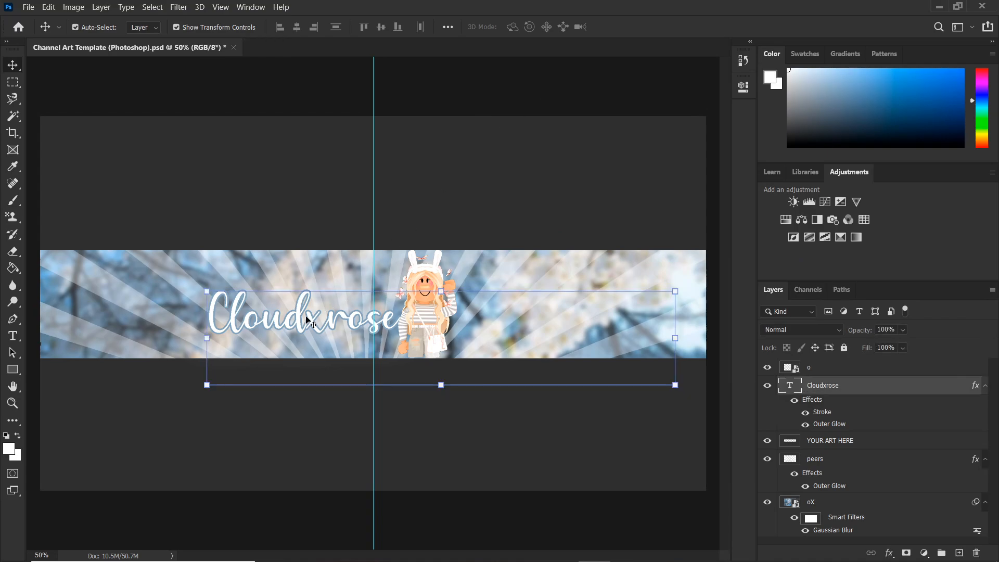
pyautogui.click(13, 335)
pyautogui.doubleClick(211, 315)
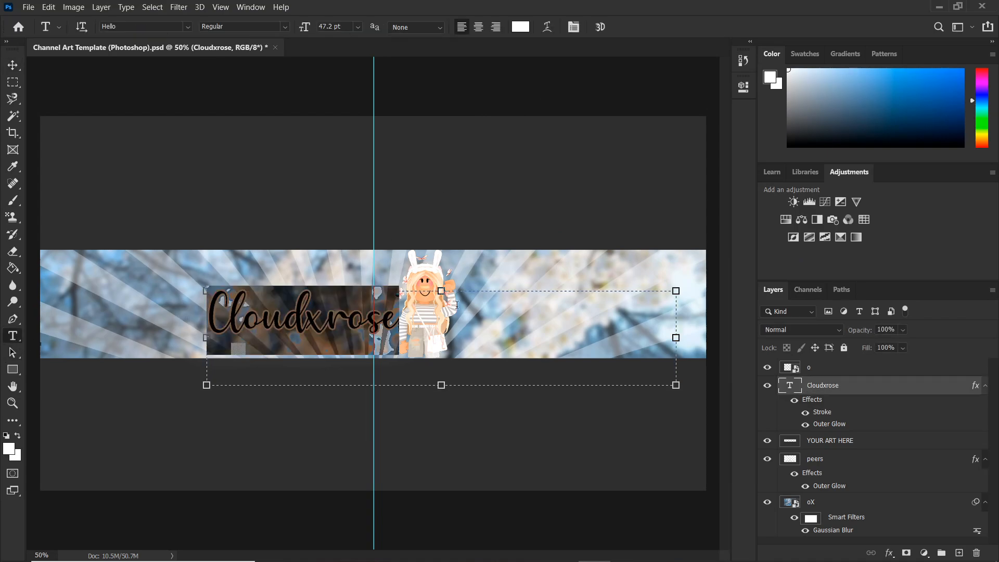
pyautogui.click(189, 29)
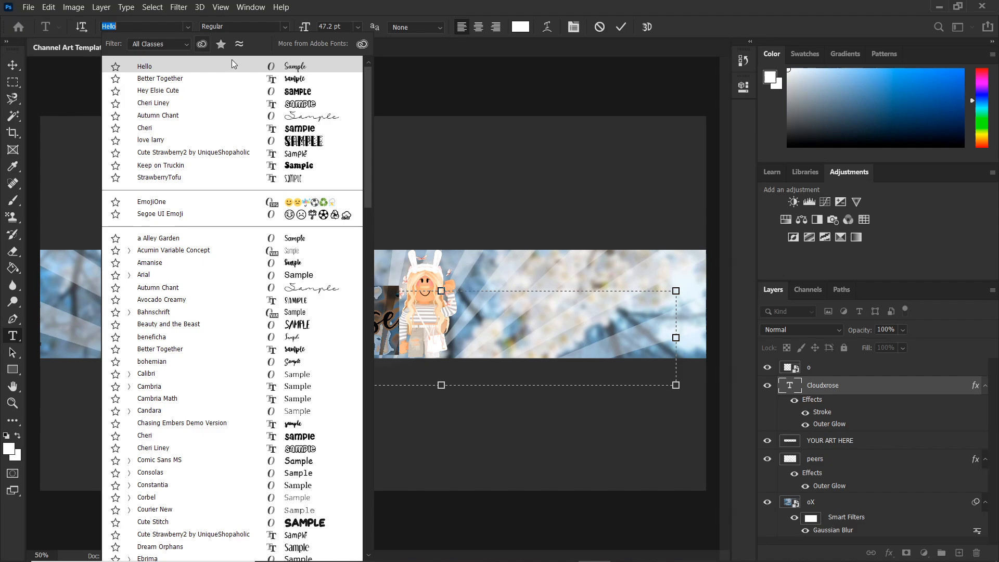
pyautogui.click(283, 84)
pyautogui.click(13, 65)
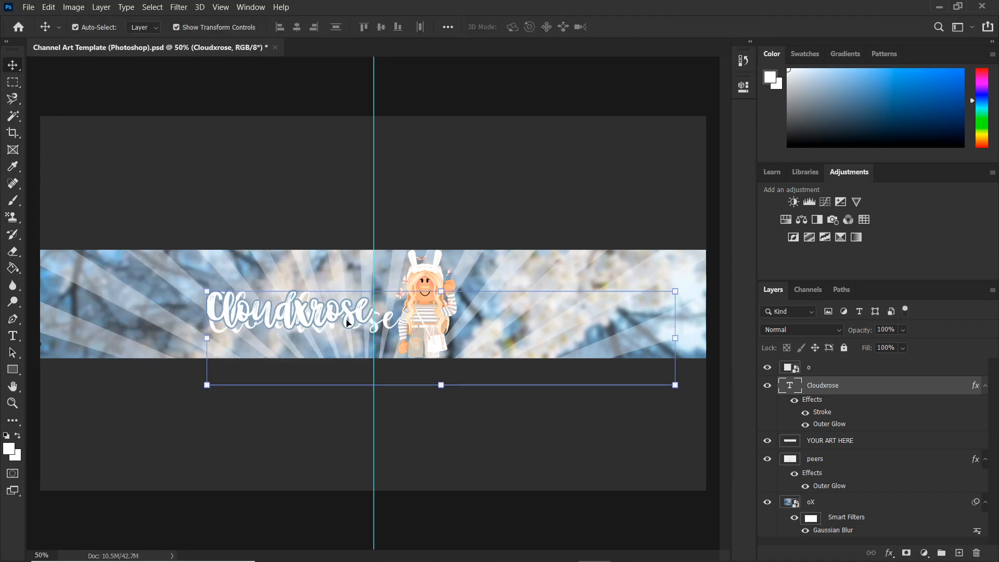
pyautogui.moveTo(333, 319); pyautogui.dragTo(361, 324)
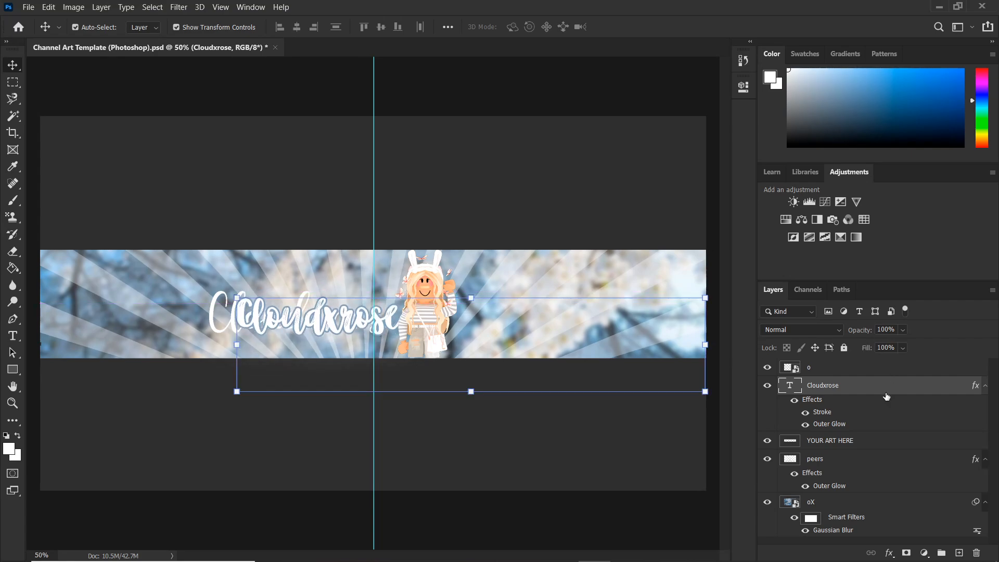
# - Apply a stroke and an outer glow to the o character layer
pyautogui.click(825, 368)
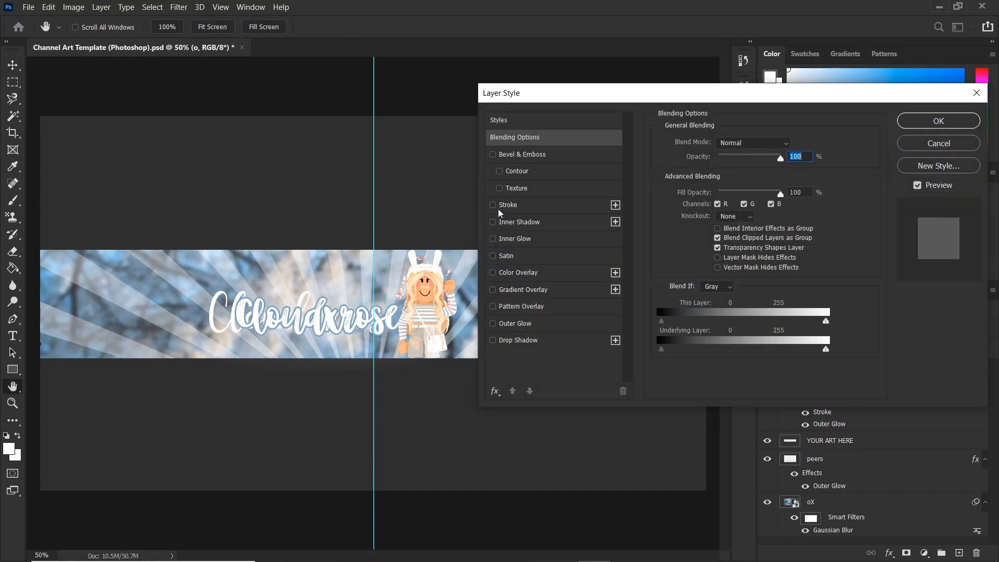
pyautogui.click(492, 205)
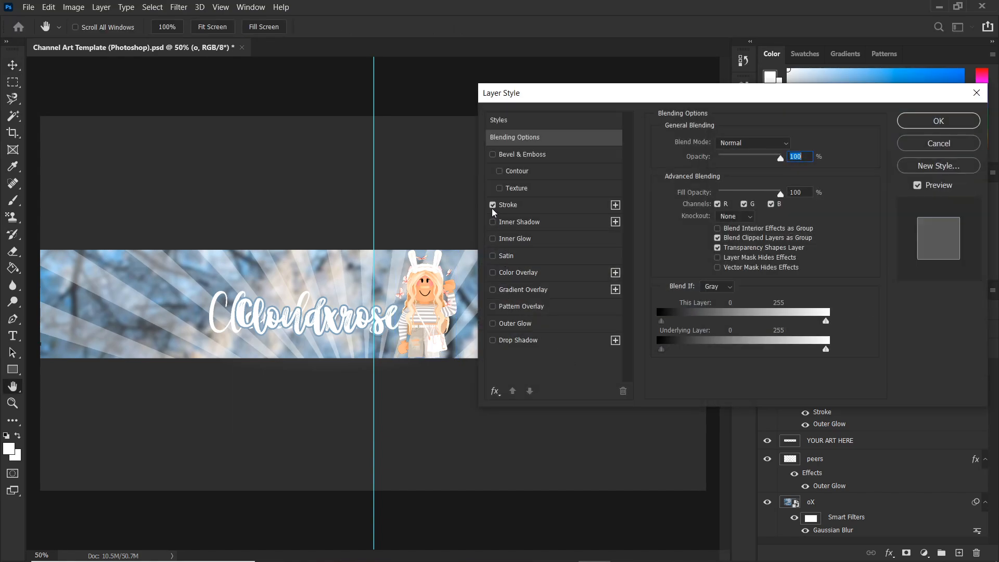
pyautogui.click(494, 324)
pyautogui.click(919, 130)
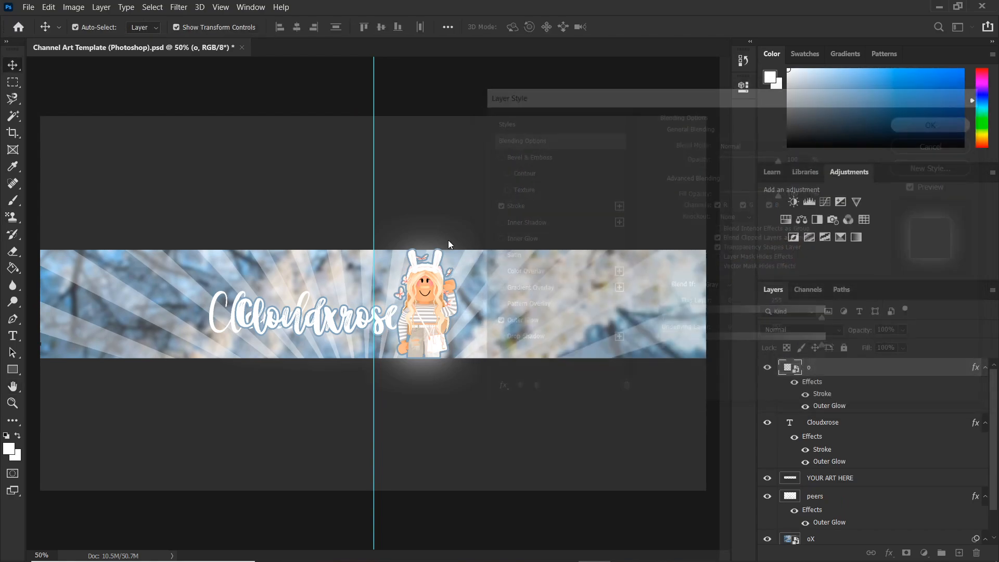
# - Scale the character down to about 14.44%, shift the Cloudxrose text slightly upwards, and deselect all layers
pyautogui.moveTo(424, 248); pyautogui.dragTo(425, 247)
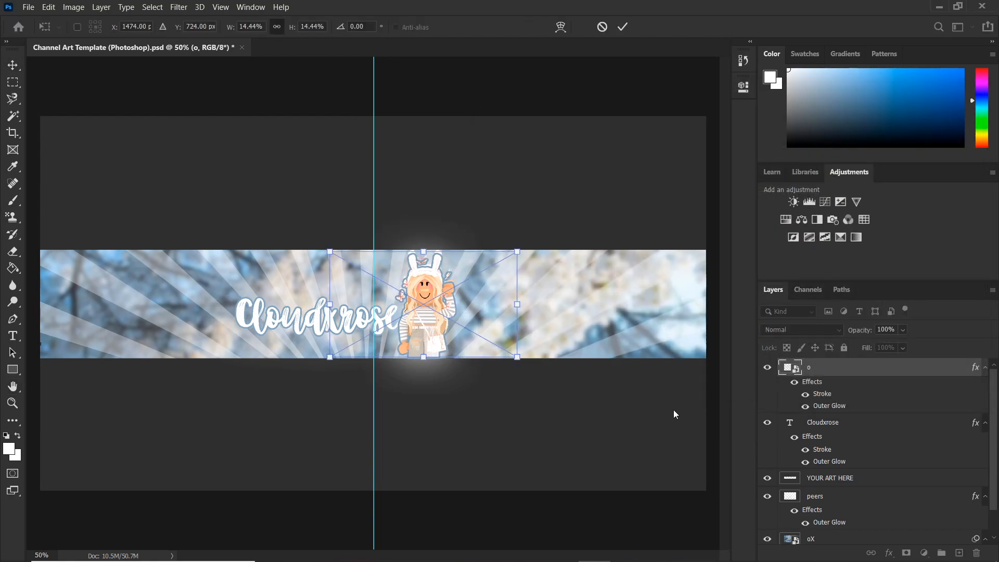
pyautogui.press('Escape')
pyautogui.moveTo(650, 479); pyautogui.dragTo(560, 531)
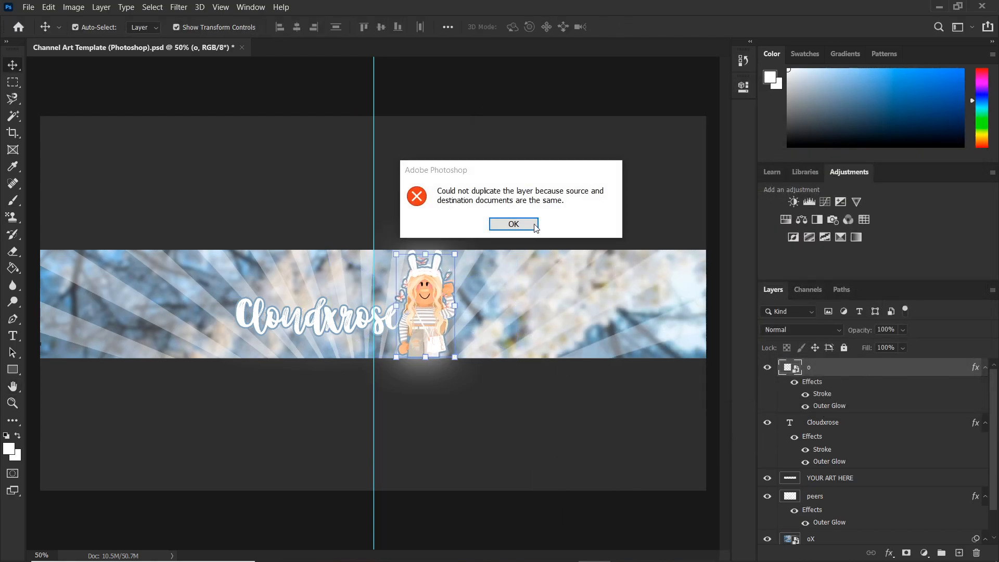
pyautogui.click(513, 223)
pyautogui.click(489, 528)
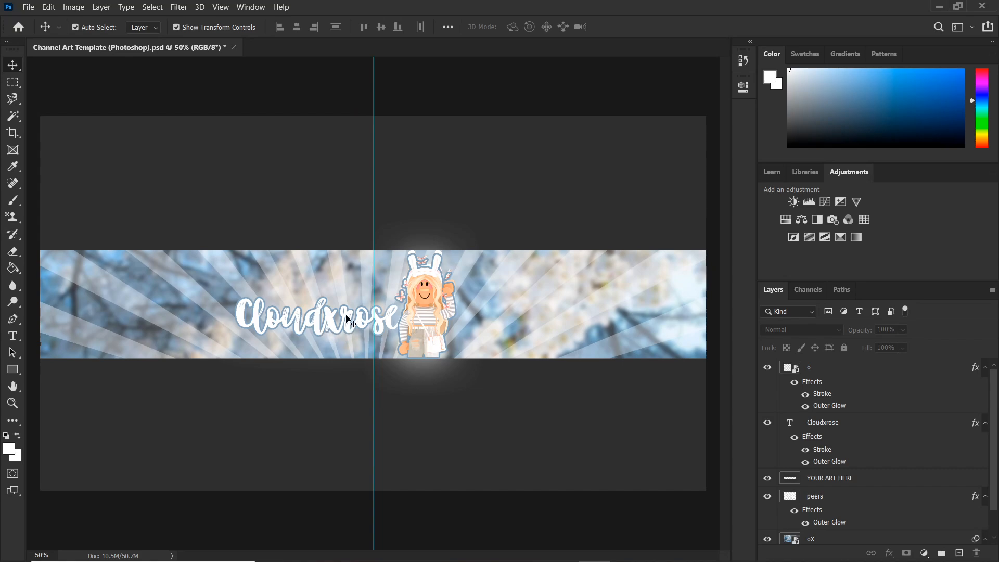
pyautogui.moveTo(351, 323); pyautogui.dragTo(353, 318)
pyautogui.click(467, 528)
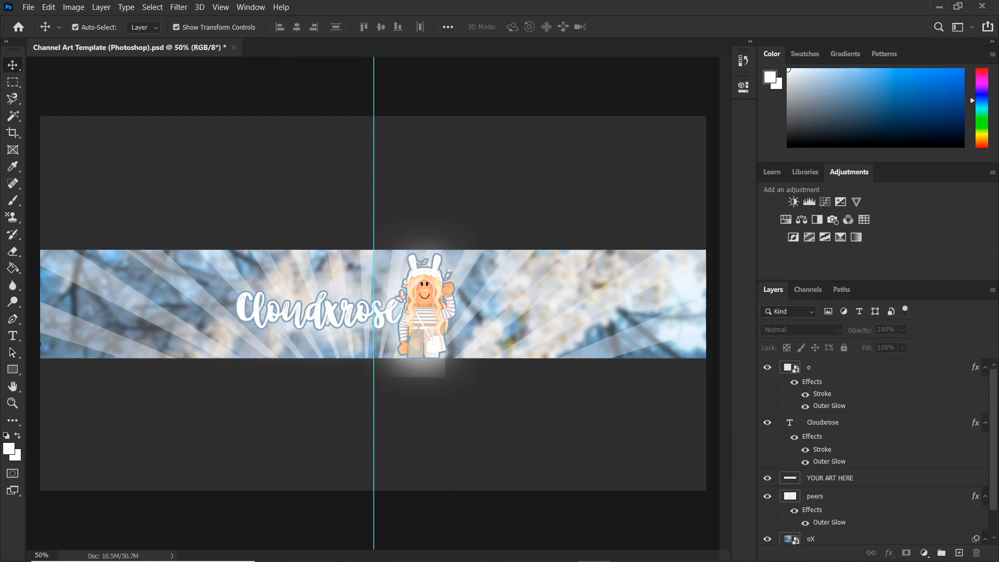
# - Place the sp Instagram icon from New folder at about 6.82% scale in the band, just before the Cloudxrose text
pyautogui.moveTo(299, 555)
pyautogui.click(305, 494)
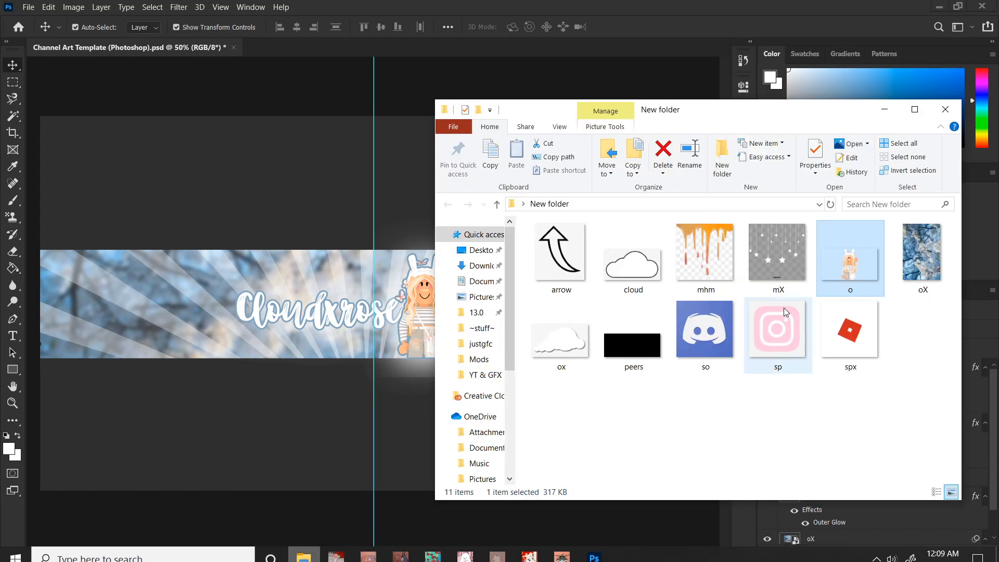
pyautogui.moveTo(786, 333); pyautogui.dragTo(343, 324)
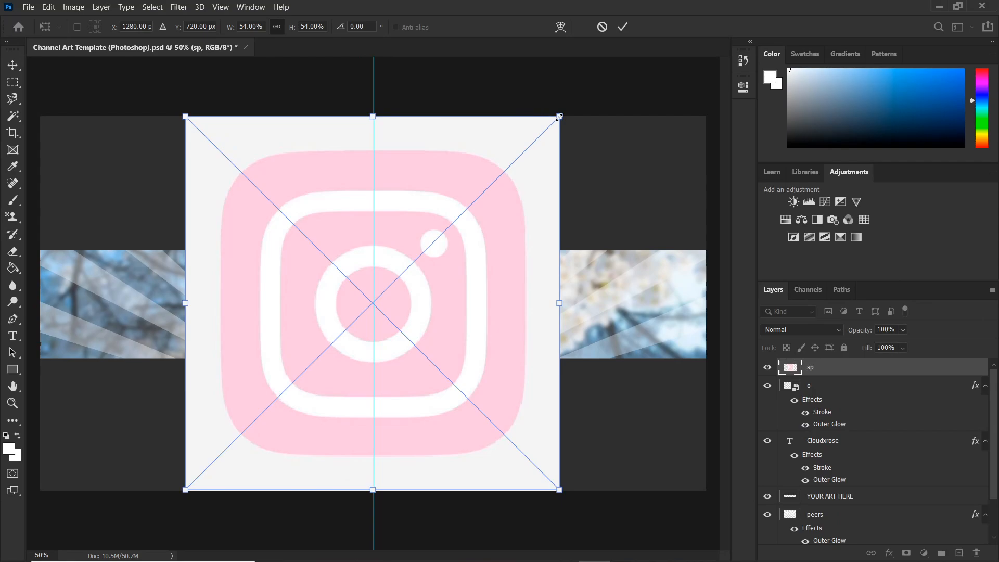
pyautogui.moveTo(560, 117); pyautogui.dragTo(241, 362)
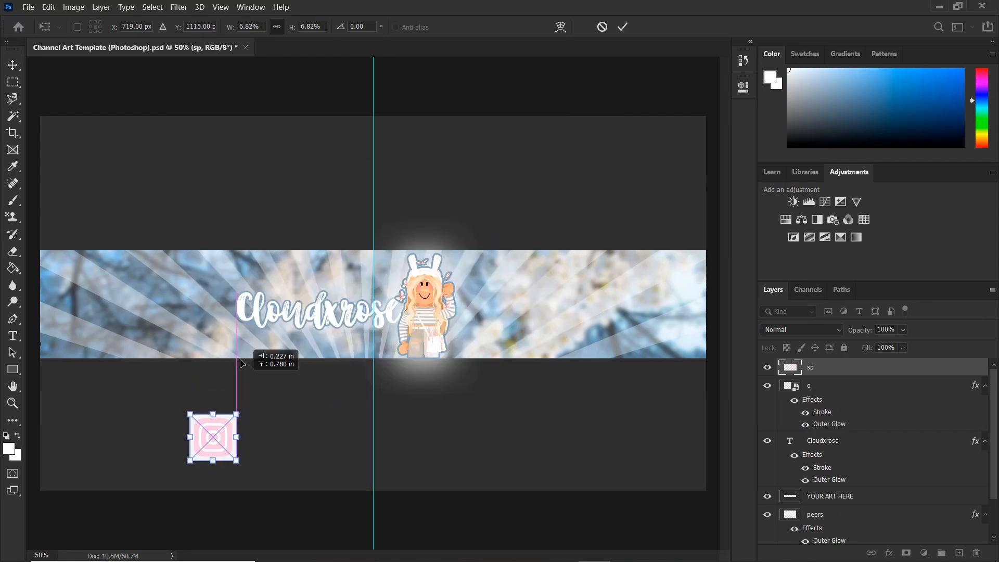
pyautogui.press('Return')
# - Rasterize the sp layer, remove the pale background around the Instagram icon using the Magic Wand, and clear the selection
pyautogui.click(13, 251)
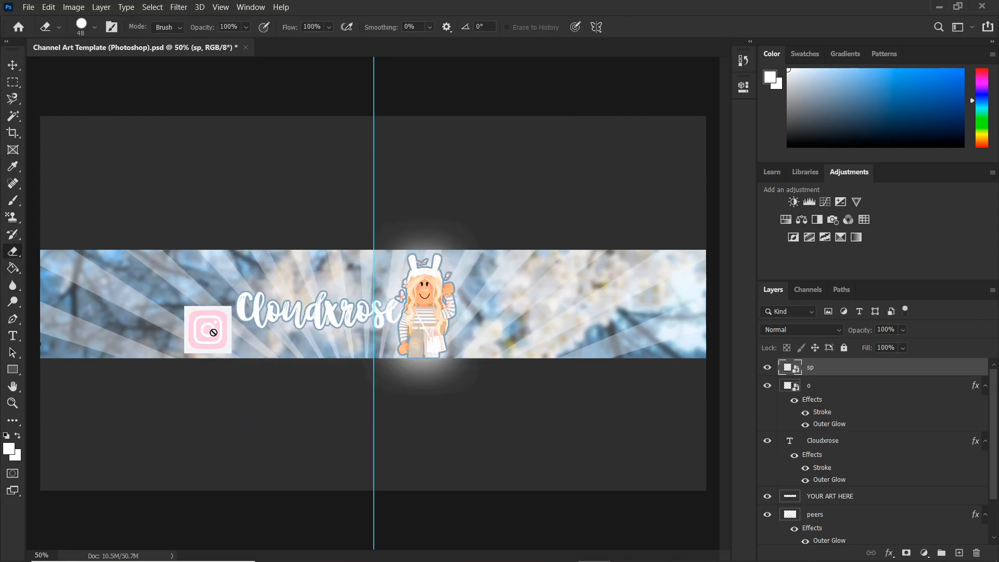
pyautogui.click(213, 332)
pyautogui.click(498, 232)
pyautogui.press('w')
pyautogui.click(231, 316)
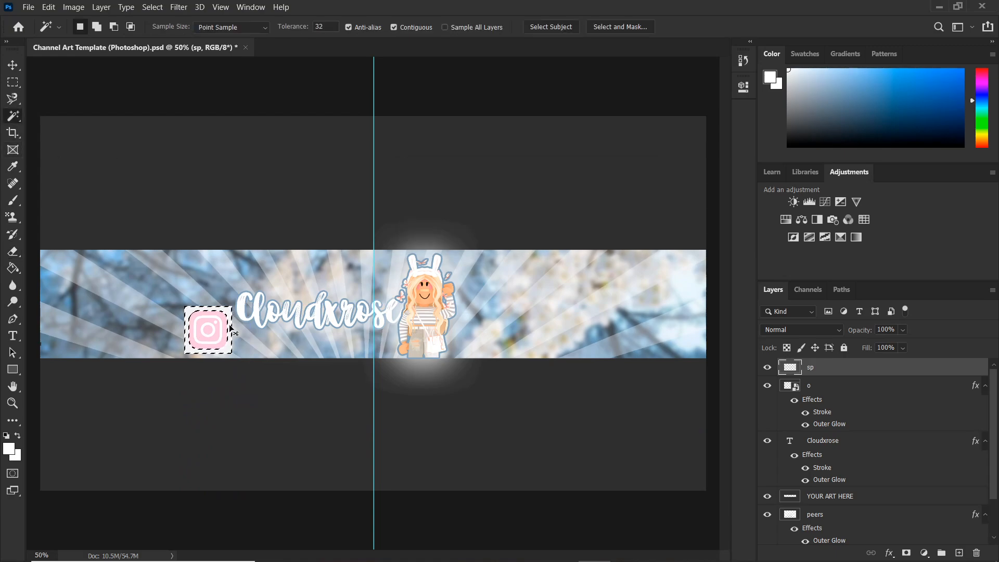
pyautogui.press('Delete')
pyautogui.hotkey('ctrl', 'd')
# - Fill the Instagram icon's pink background with pale blue using the Paint Bucket
pyautogui.click(13, 270)
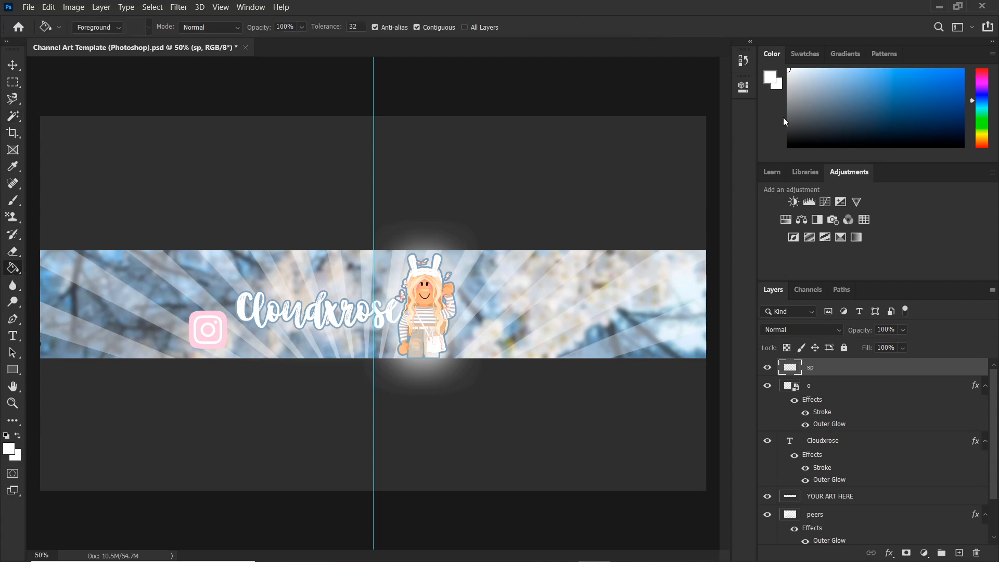
pyautogui.click(817, 69)
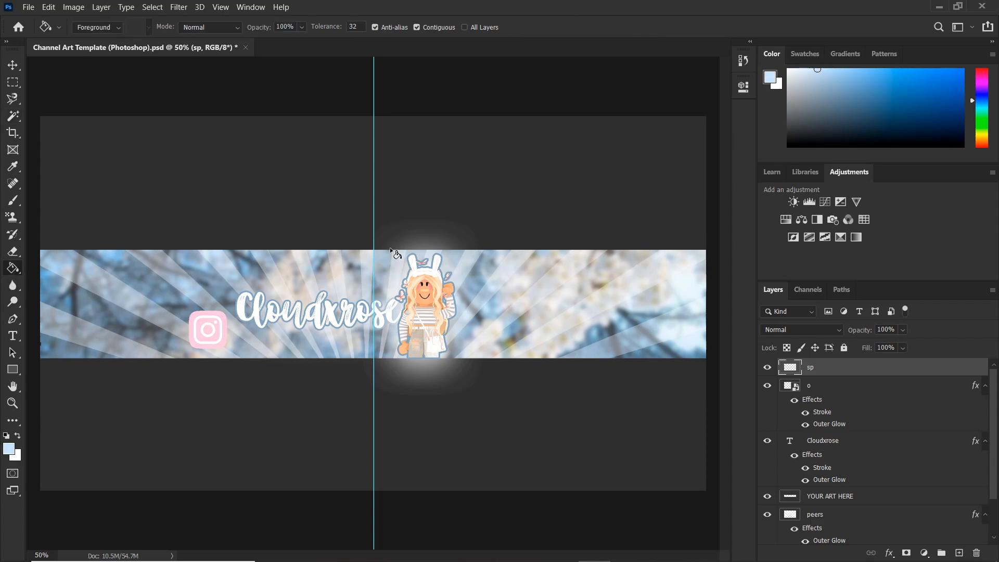
pyautogui.click(223, 338)
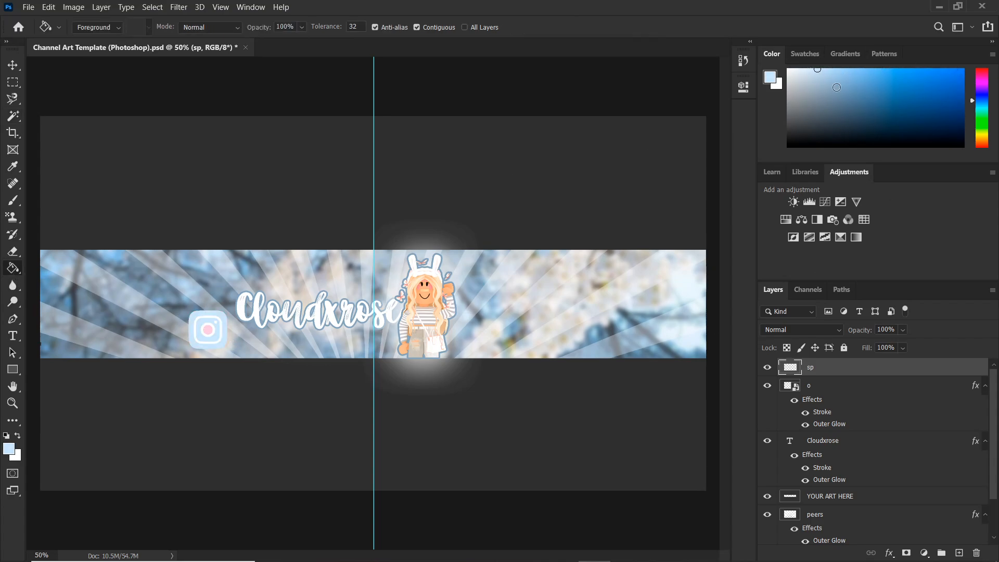
# - Sample a muted grey-blue from the blurred background, try it as the fill inside the Instagram icon's camera symbol, and undo the icon fills
pyautogui.moveTo(837, 87)
pyautogui.mouseDown()
pyautogui.moveTo(827, 108)
pyautogui.moveTo(831, 99)
pyautogui.mouseUp()
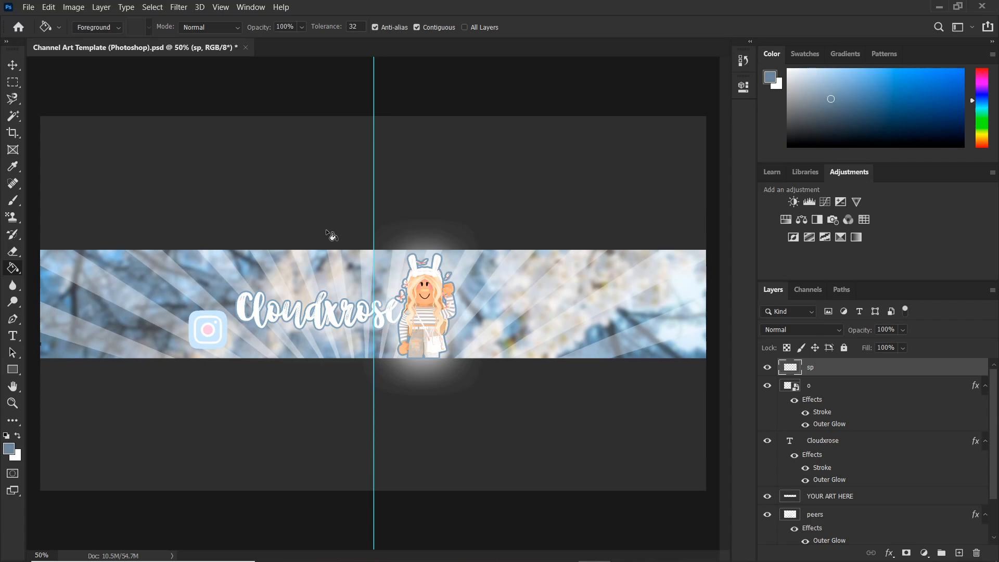
pyautogui.click(12, 168)
pyautogui.click(111, 305)
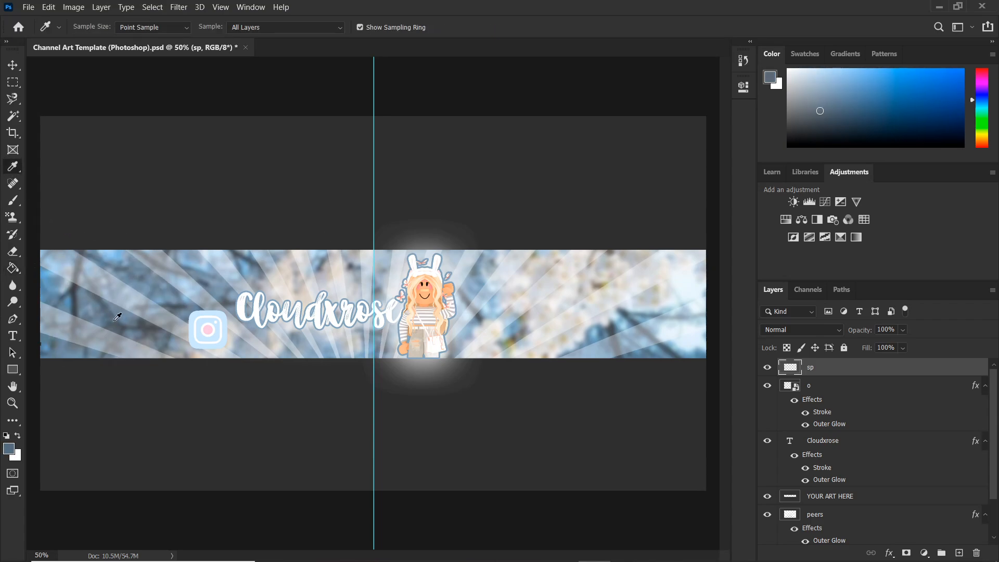
pyautogui.moveTo(68, 284)
pyautogui.mouseDown()
pyautogui.moveTo(62, 289)
pyautogui.moveTo(83, 265)
pyautogui.moveTo(66, 260)
pyautogui.mouseUp()
pyautogui.click(13, 268)
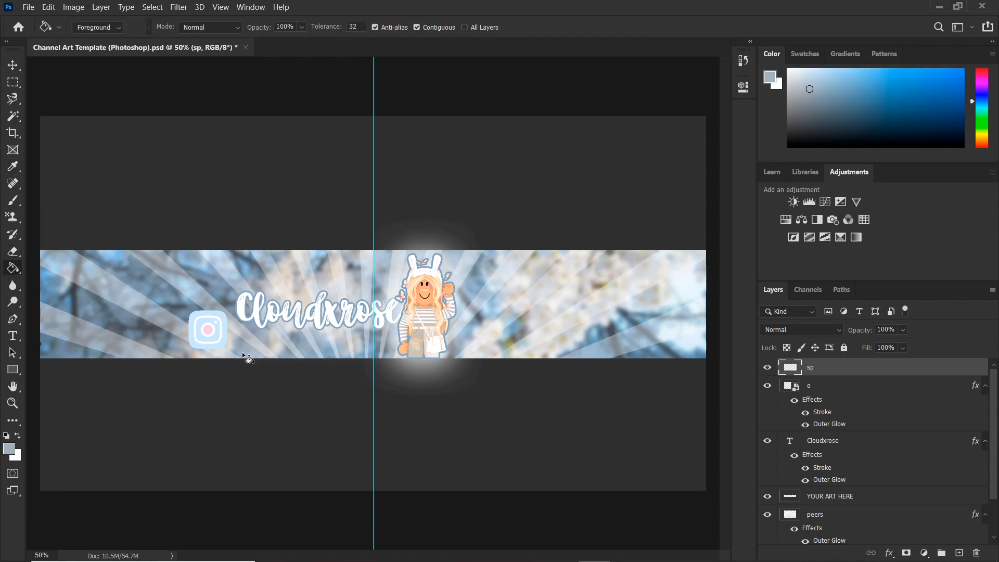
pyautogui.click(209, 331)
pyautogui.hotkey('ctrl', 'z')
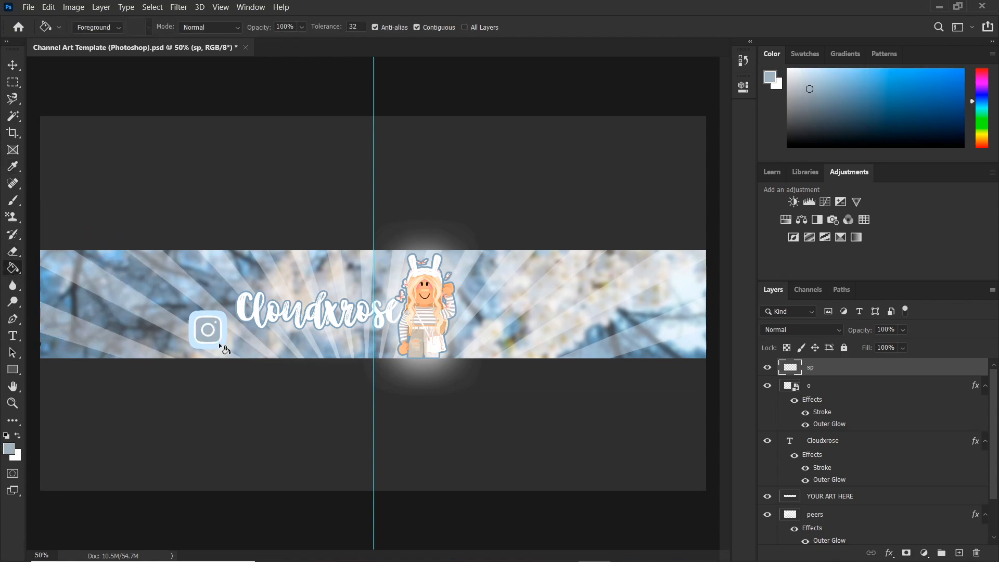
pyautogui.hotkey('ctrl', 'z')
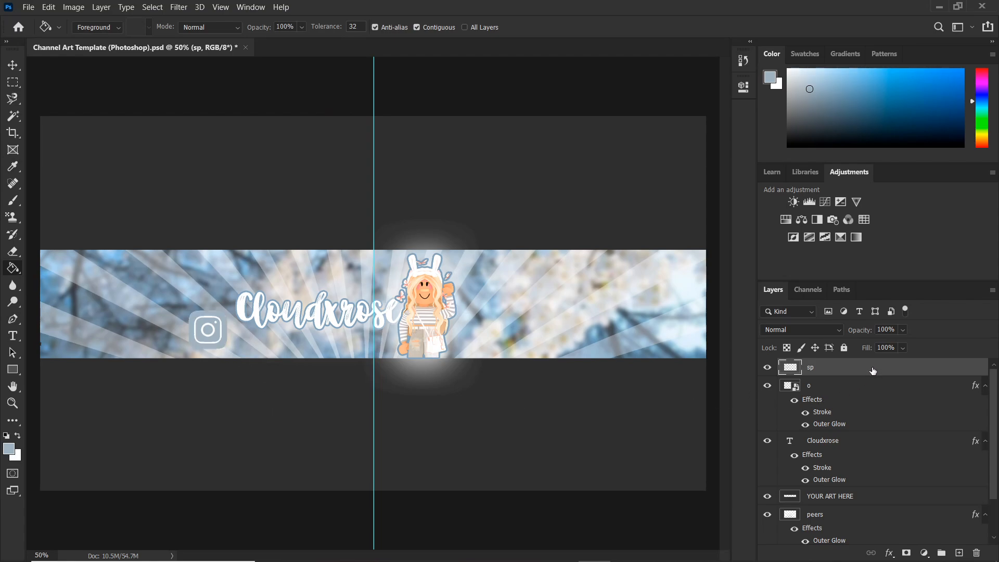
# - Fill the Instagram icon's background with a light grey-blue and add a stroke to the sp layer
pyautogui.click(812, 85)
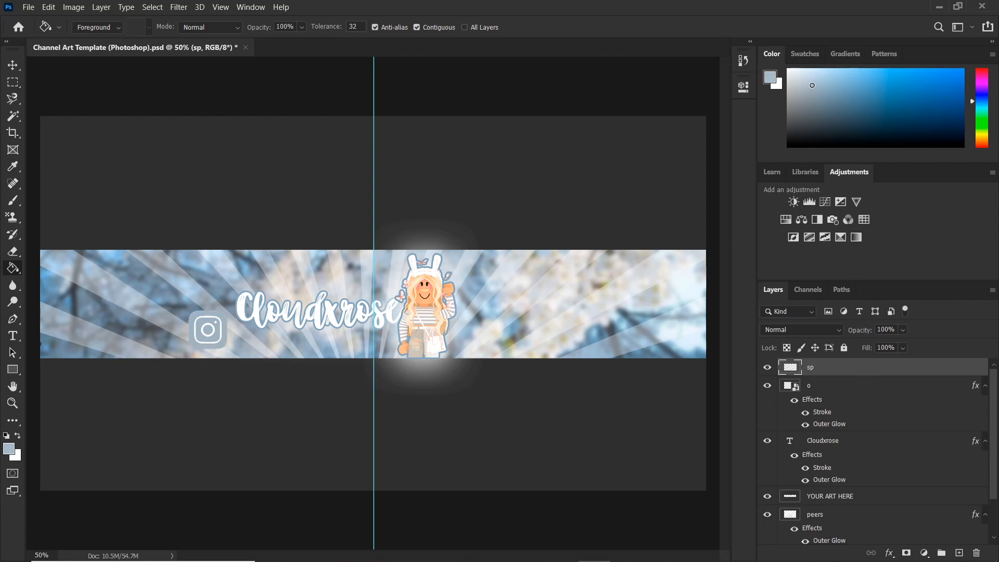
pyautogui.click(213, 336)
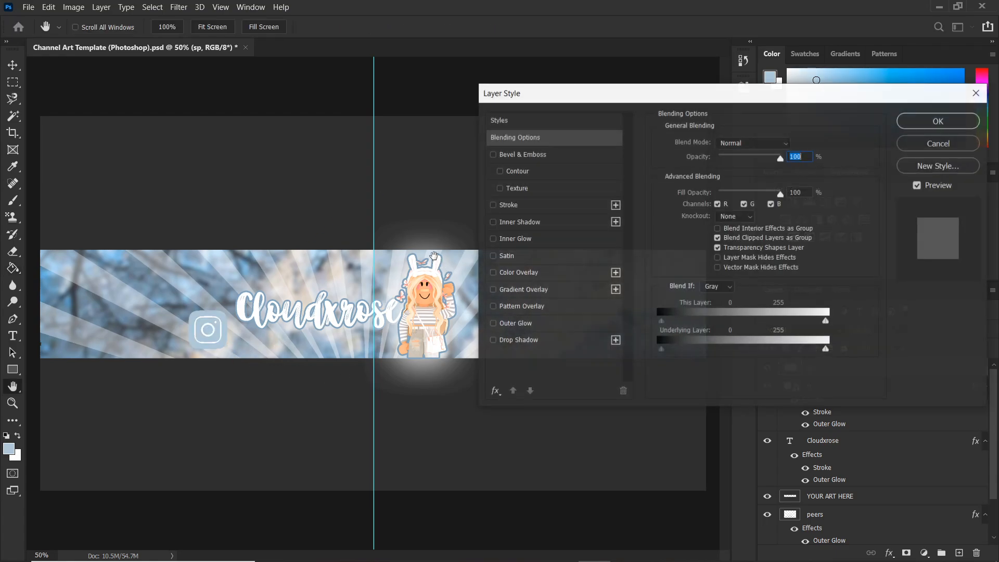
pyautogui.click(492, 204)
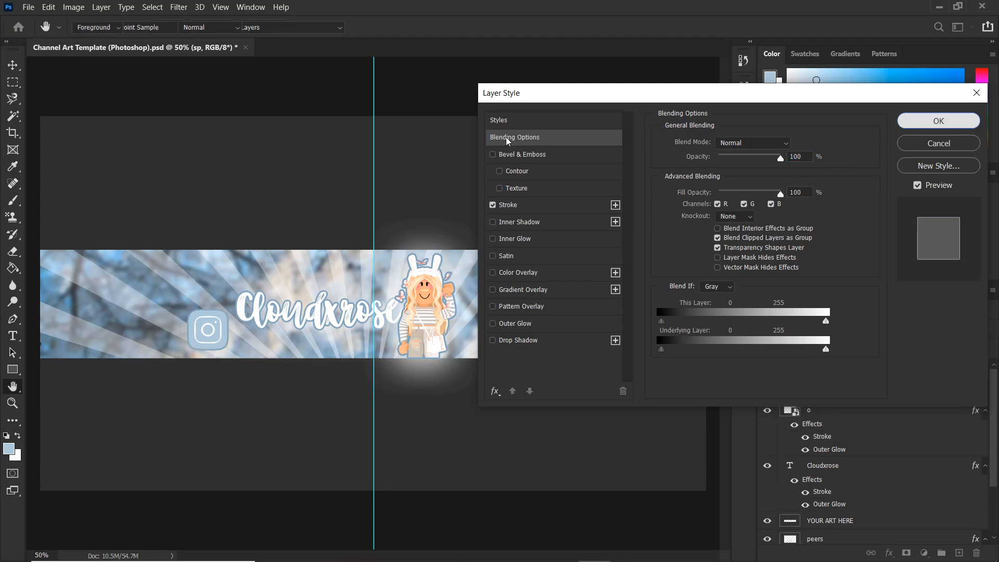
pyautogui.click(938, 120)
# - Scale the Instagram icon to 80.17%, rotate it 23.02° beneath the end of the Cloudxrose text, and nudge the text slightly upwards
pyautogui.moveTo(214, 335); pyautogui.dragTo(411, 375)
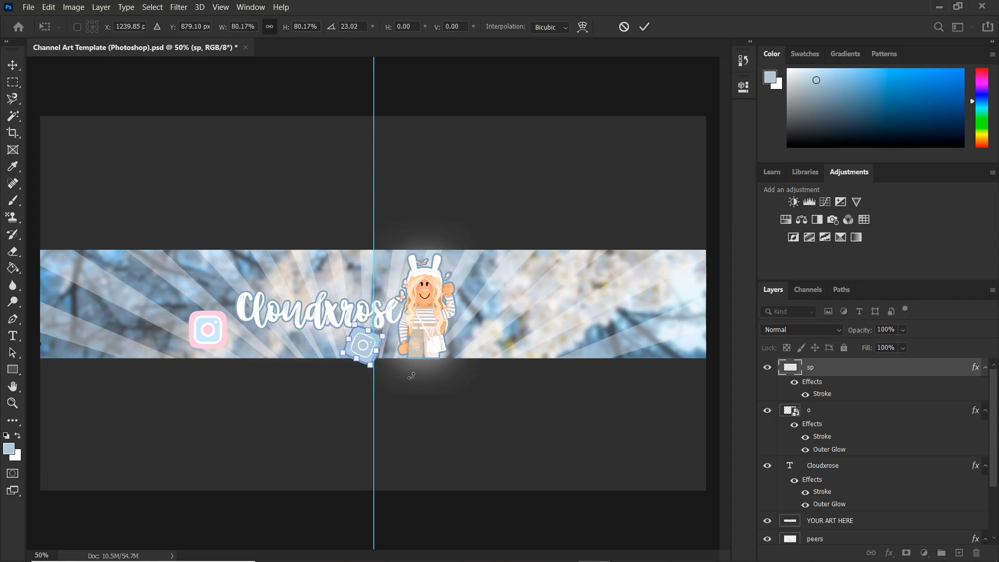
pyautogui.press('Return')
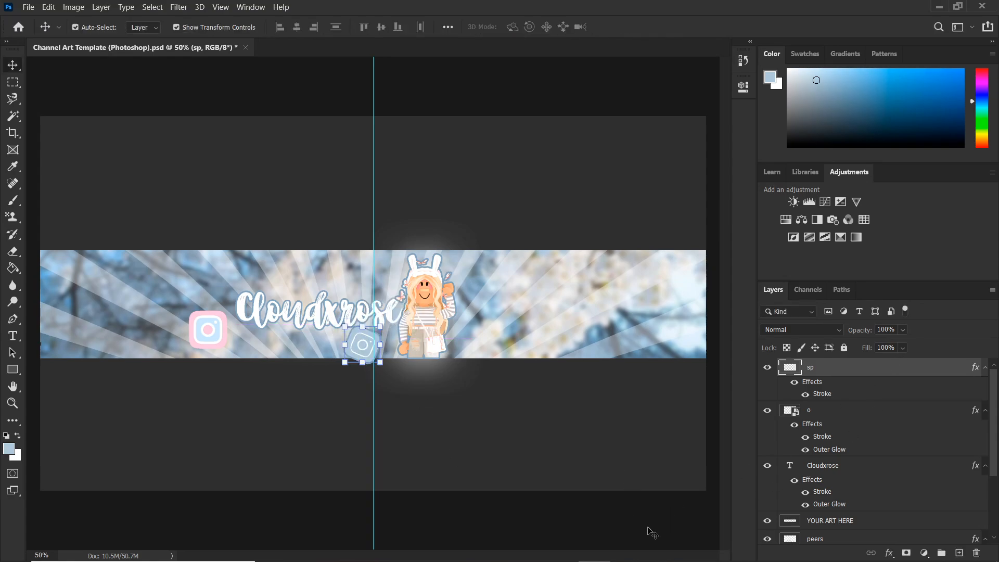
pyautogui.moveTo(350, 341); pyautogui.dragTo(368, 330)
pyautogui.click(320, 310)
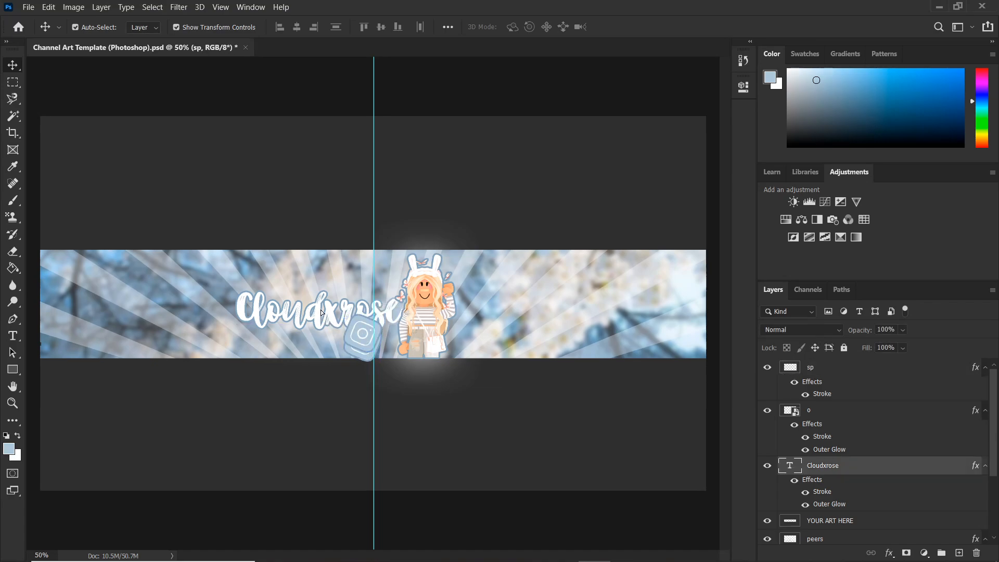
pyautogui.click(398, 406)
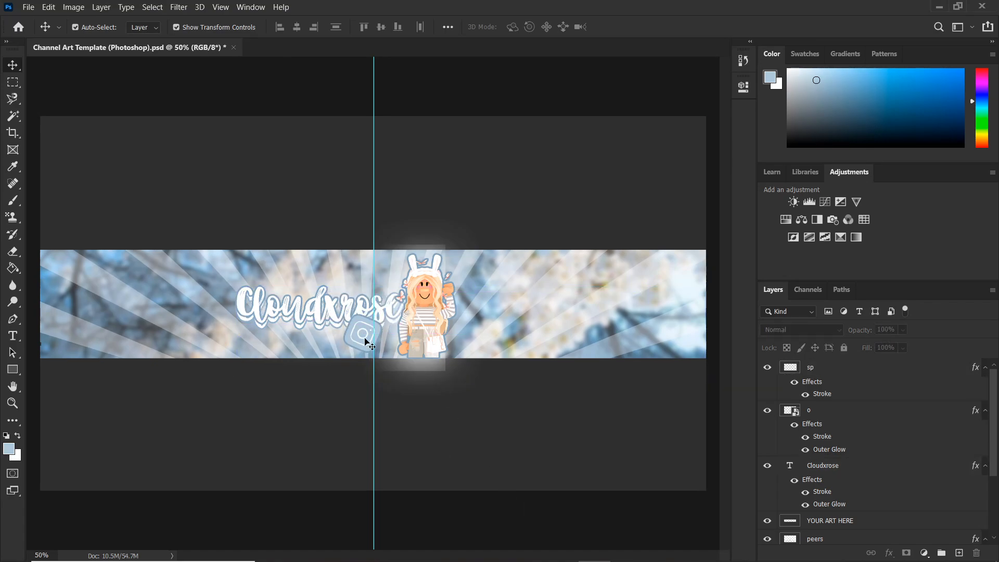
# - Scale the Instagram icon to 74.10% and shift it slightly towards the character
pyautogui.click(356, 323)
pyautogui.moveTo(363, 313); pyautogui.dragTo(363, 323)
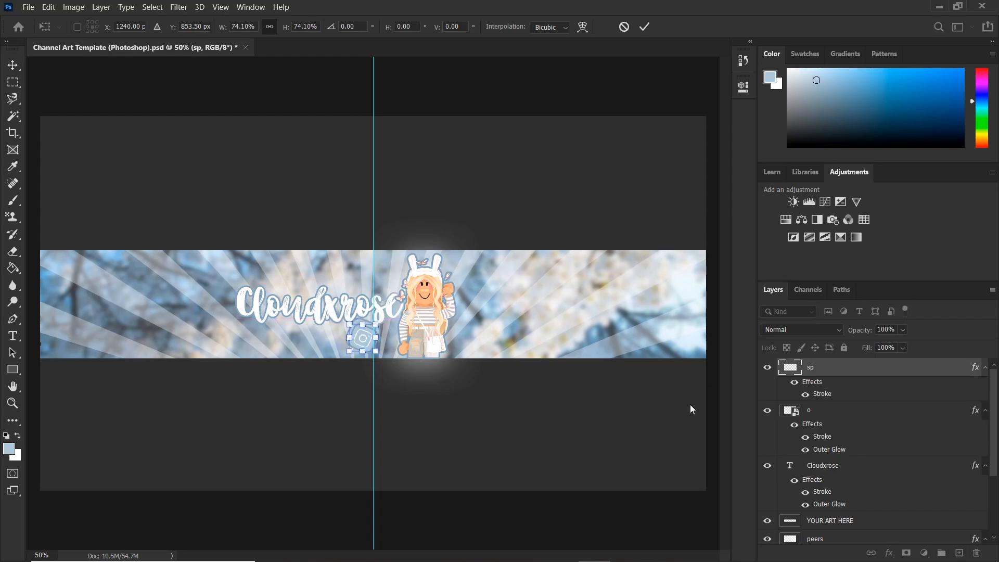
pyautogui.press('Return')
pyautogui.click(642, 526)
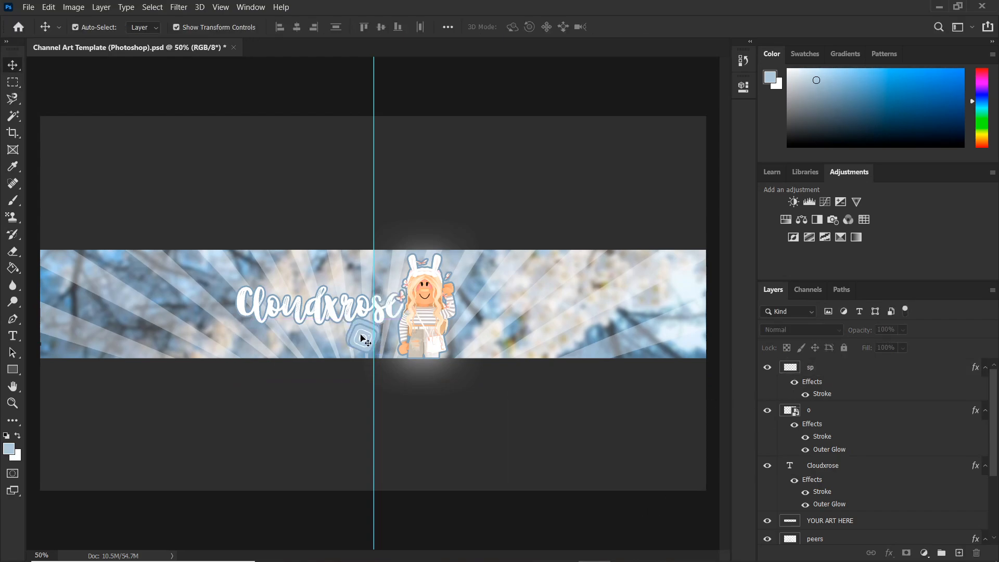
pyautogui.click(365, 339)
pyautogui.moveTo(380, 338); pyautogui.dragTo(382, 338)
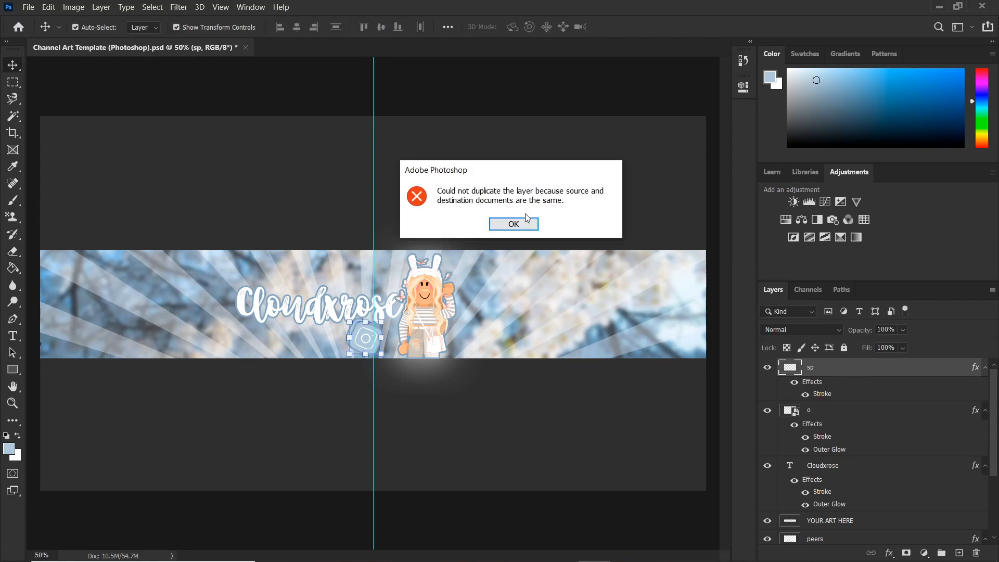
pyautogui.click(520, 223)
# - Place the so Discord icon beneath the Cloudxrose text, beside the Instagram icon
pyautogui.click(485, 523)
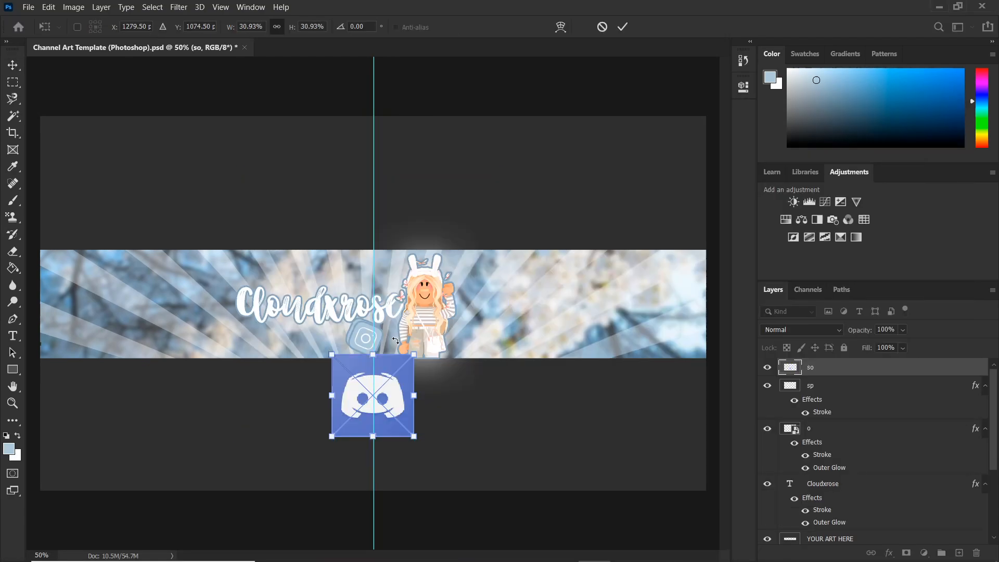
pyautogui.moveTo(316, 341); pyautogui.dragTo(321, 341)
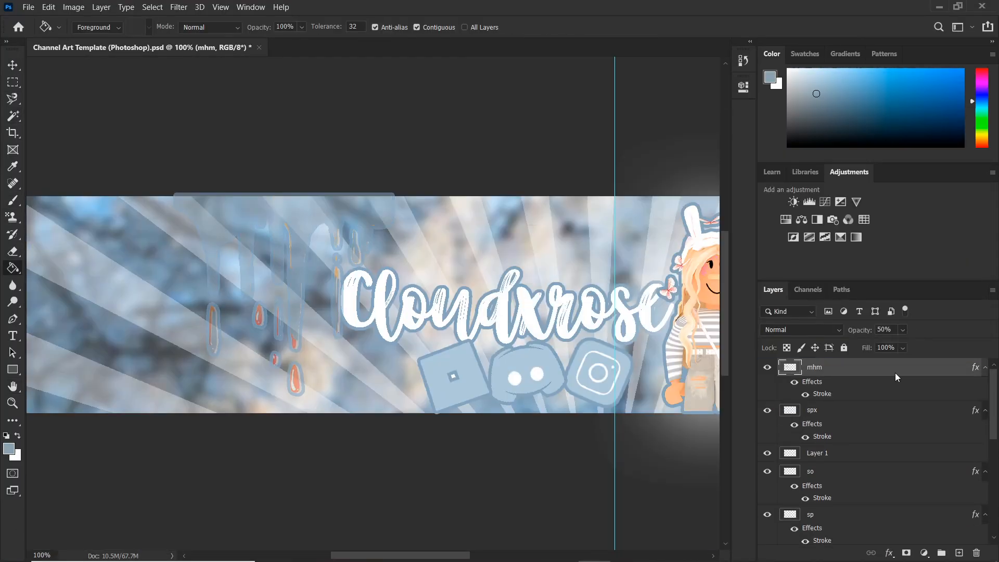
# - Open New folder on the Desktop, bring the mX hanging stars into the banner document, and move a star into the band
pyautogui.click(312, 550)
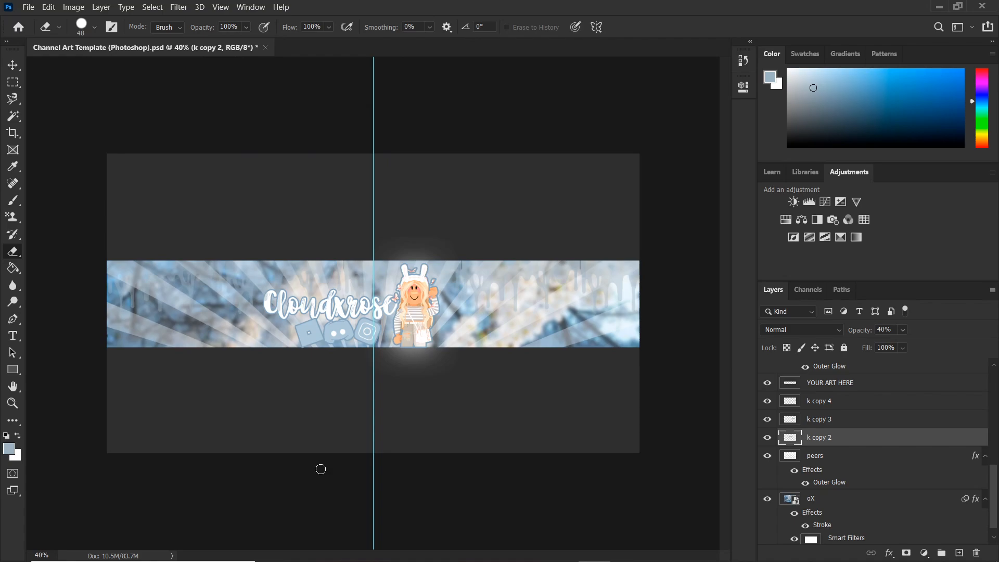
pyautogui.click(303, 555)
pyautogui.hotkey('alt', 'Up')
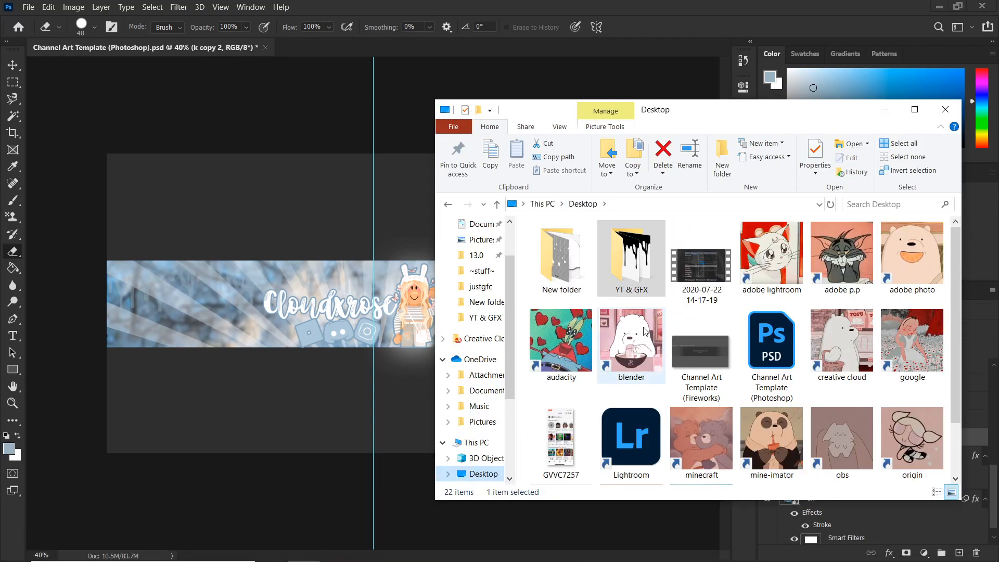
pyautogui.doubleClick(567, 263)
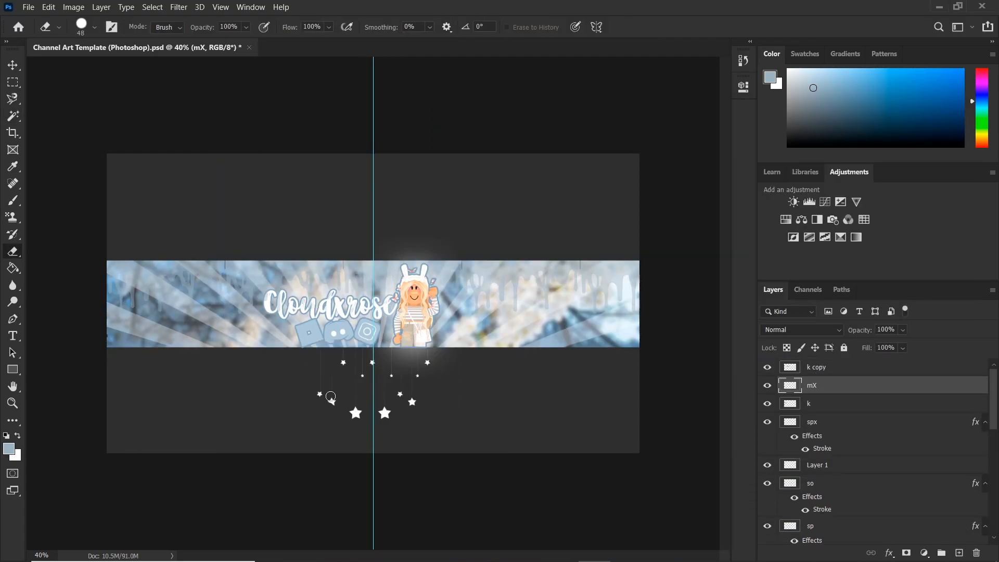
pyautogui.moveTo(356, 413); pyautogui.dragTo(237, 335)
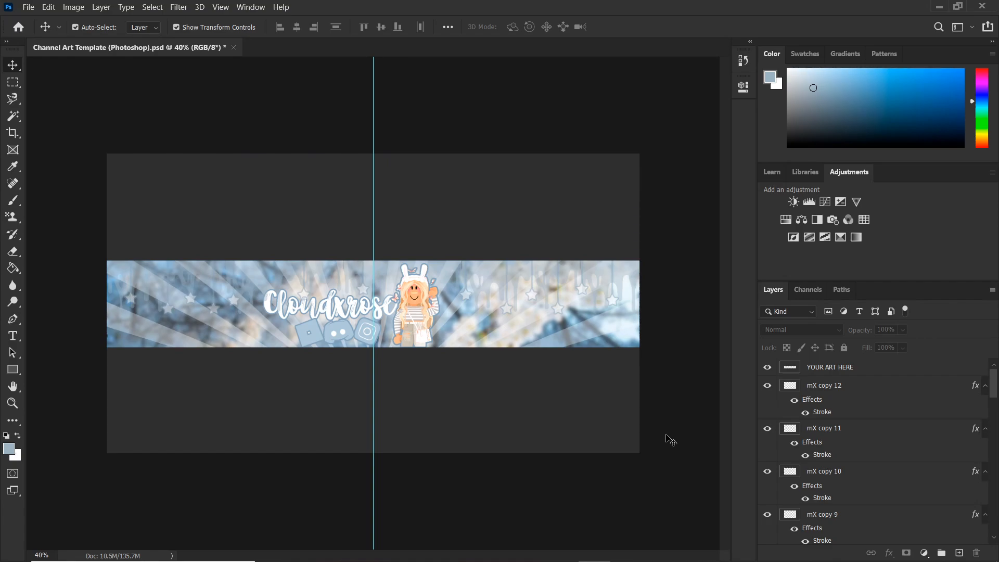
# - Place the cloud image from New folder in the band beyond the character and rasterize its layer
pyautogui.click(304, 549)
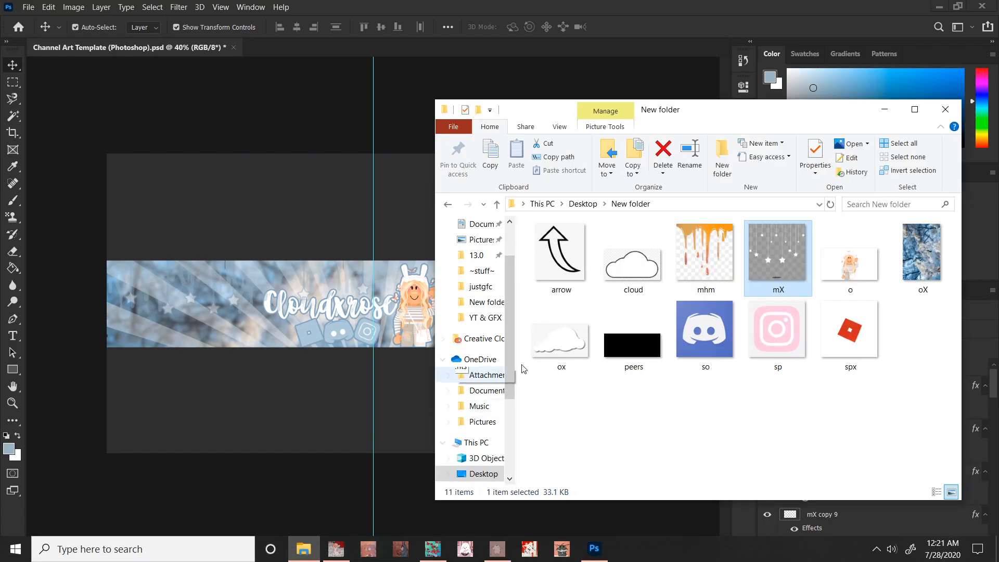
pyautogui.click(637, 259)
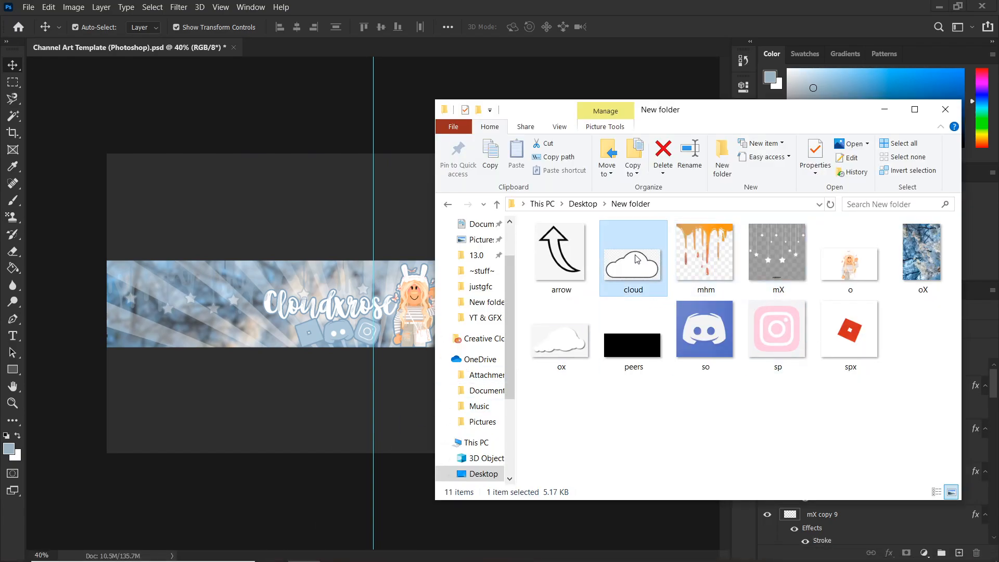
pyautogui.moveTo(637, 258)
pyautogui.mouseDown()
pyautogui.moveTo(229, 281)
pyautogui.moveTo(388, 237)
pyautogui.moveTo(366, 270)
pyautogui.moveTo(373, 328)
pyautogui.moveTo(417, 357)
pyautogui.moveTo(570, 318)
pyautogui.moveTo(538, 324)
pyautogui.mouseUp()
pyautogui.click(13, 252)
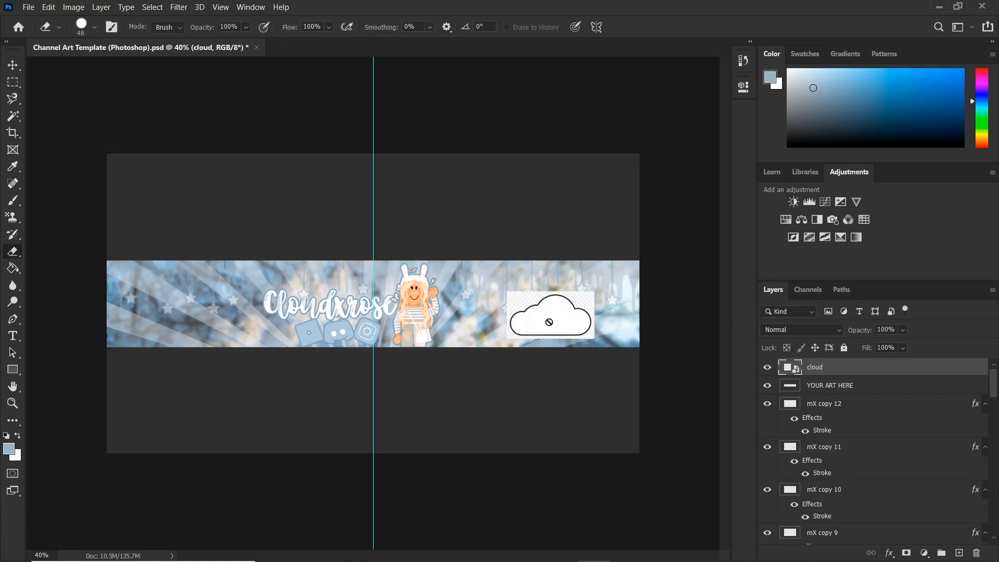
pyautogui.click(549, 322)
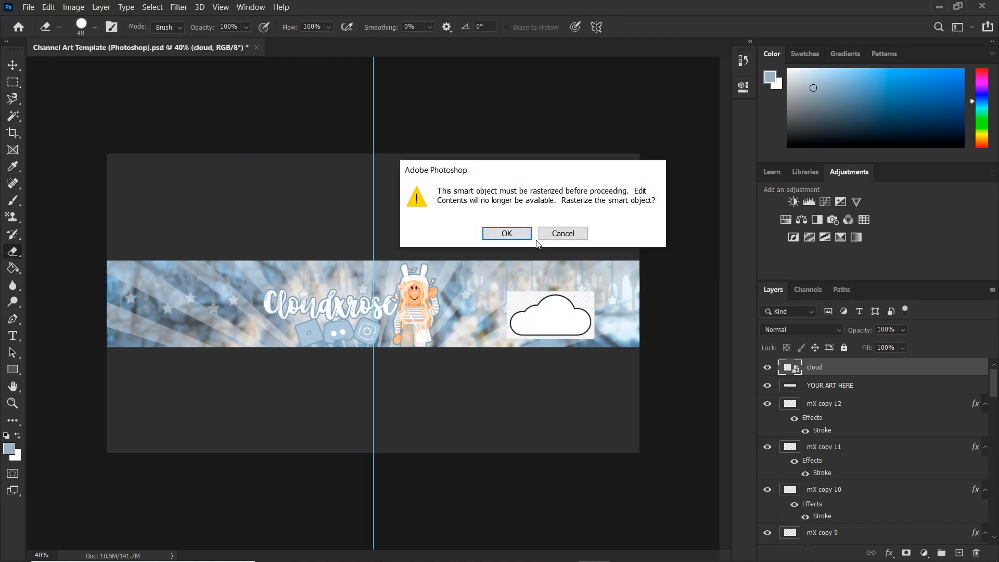
pyautogui.click(514, 232)
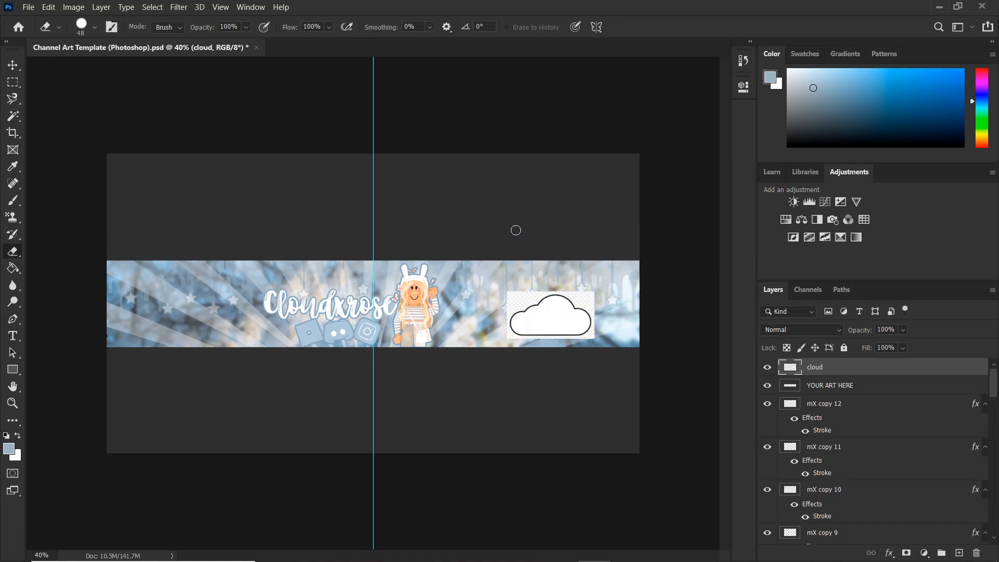
# - Remove the checkered background around the cloud with the Magic Wand and clear the selection
pyautogui.click(17, 123)
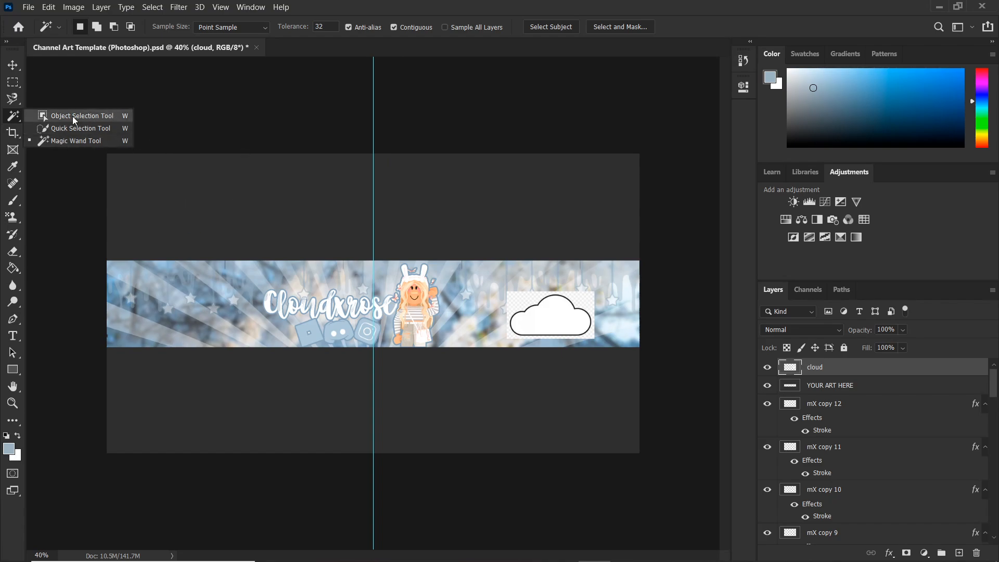
pyautogui.click(90, 117)
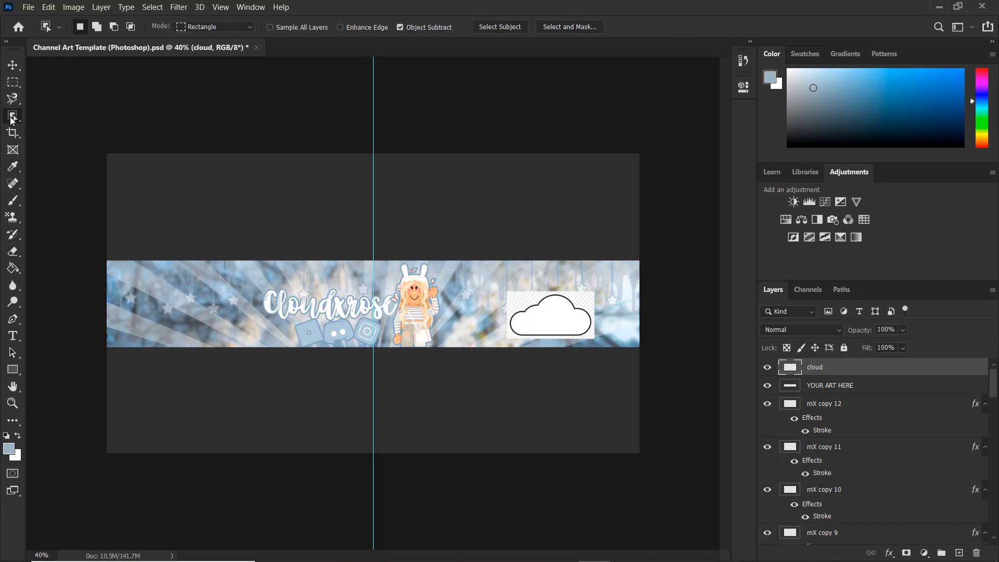
pyautogui.rightClick(12, 117)
pyautogui.click(43, 144)
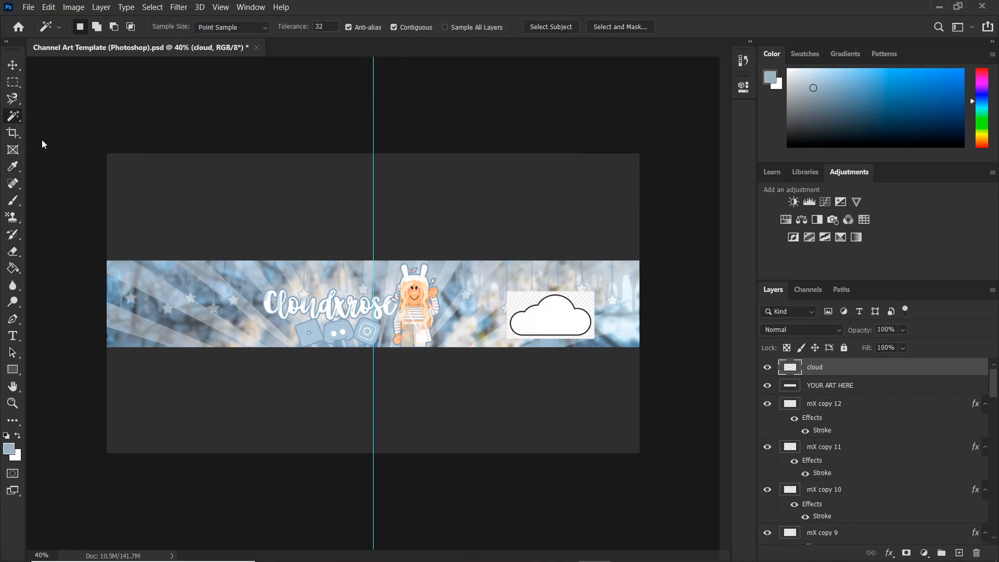
pyautogui.click(521, 301)
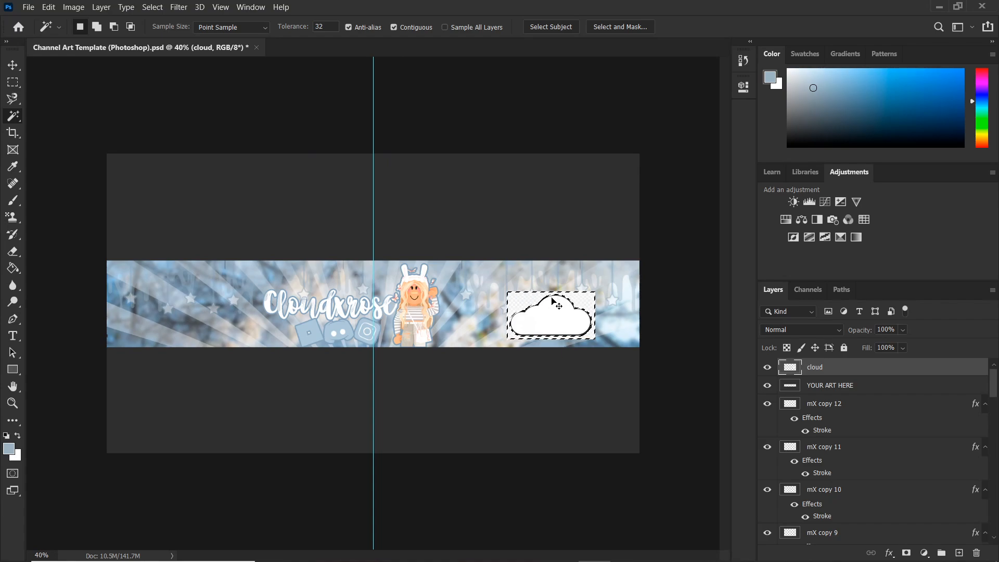
pyautogui.press('Delete')
pyautogui.hotkey('ctrl', 'd')
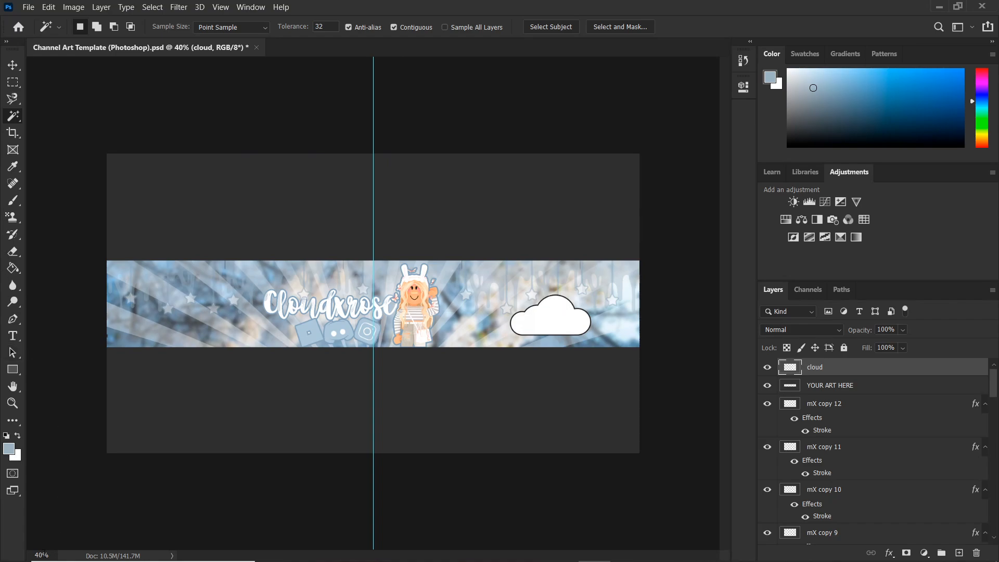
pyautogui.moveTo(24, 560)
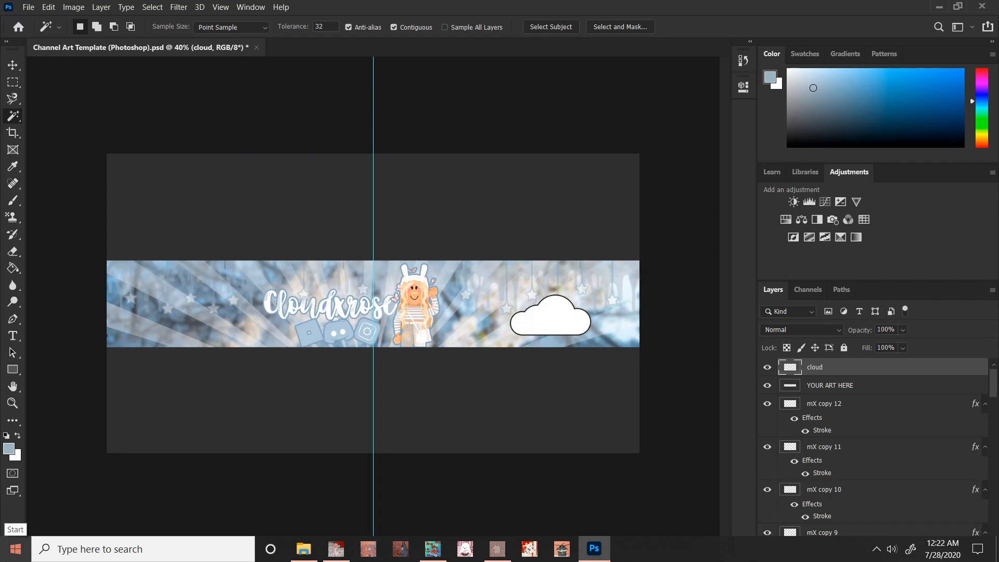
# - Remove the cloud's black outline with the Magic Wand and clear the selection
pyautogui.hotkey('ctrl', '1')
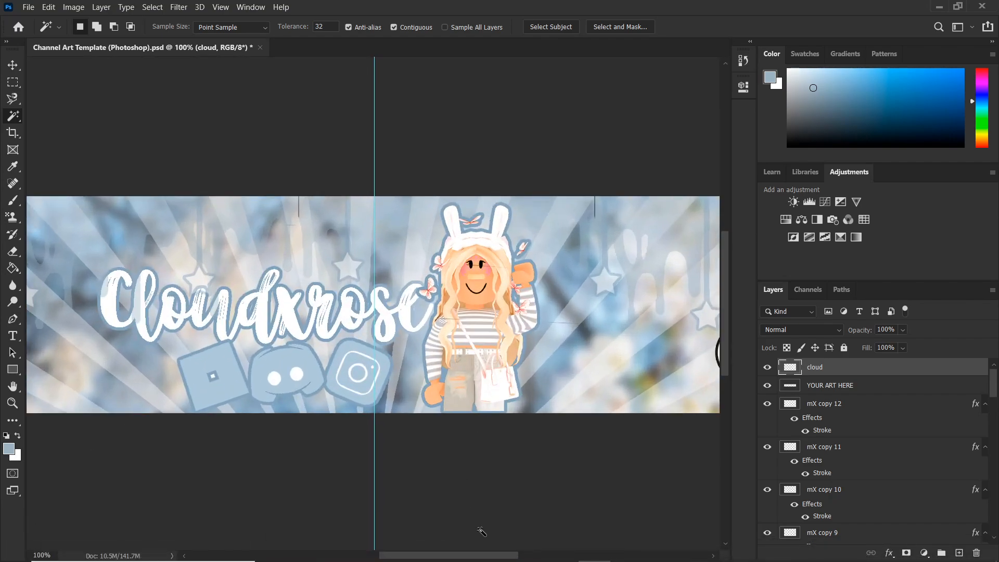
pyautogui.moveTo(484, 557); pyautogui.dragTo(522, 556)
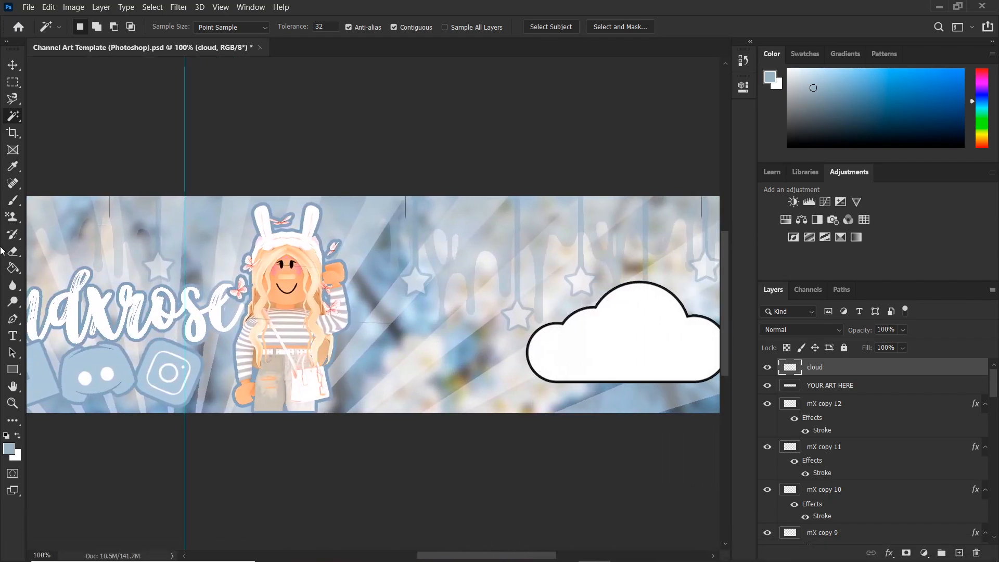
pyautogui.click(12, 252)
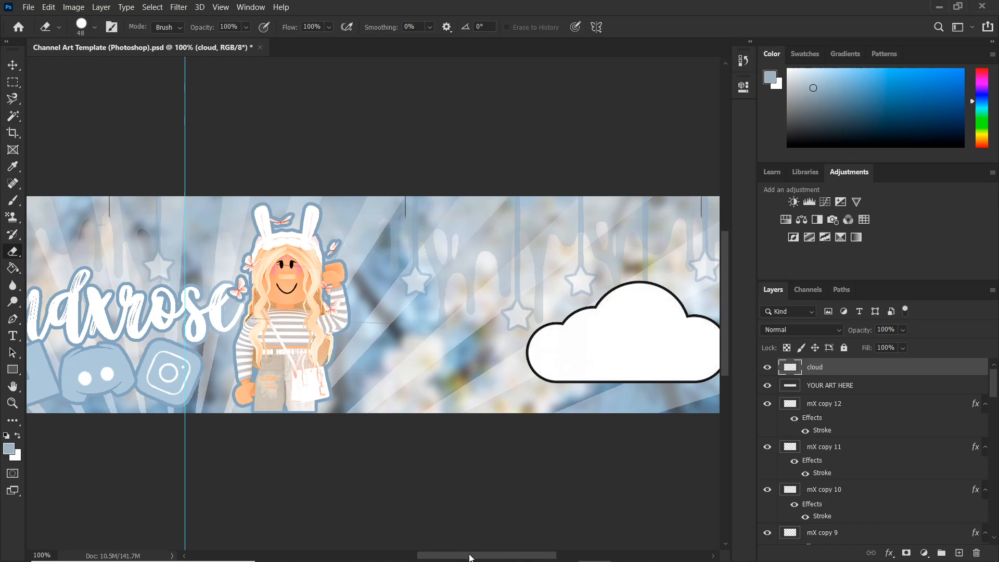
pyautogui.moveTo(471, 555); pyautogui.dragTo(498, 551)
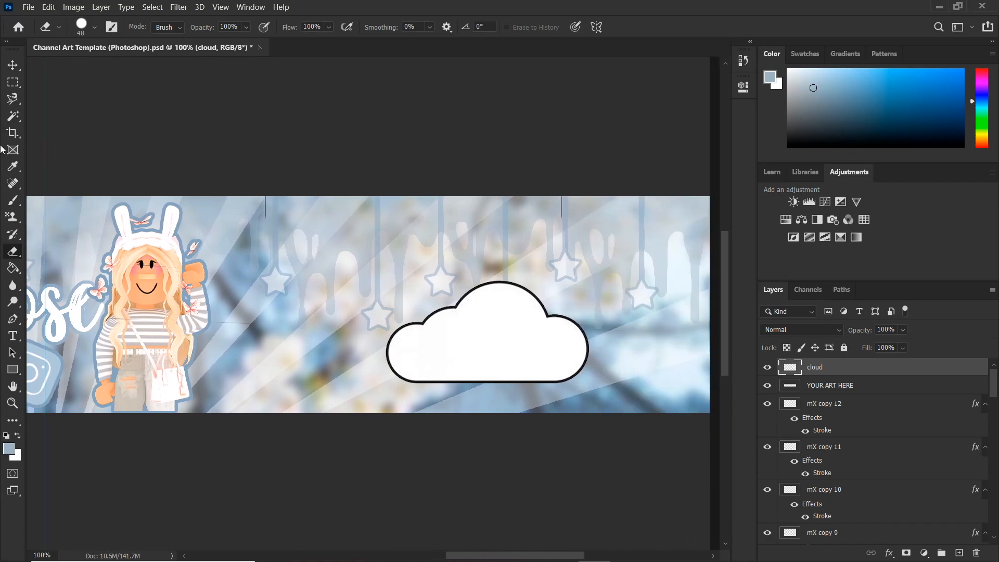
pyautogui.click(19, 117)
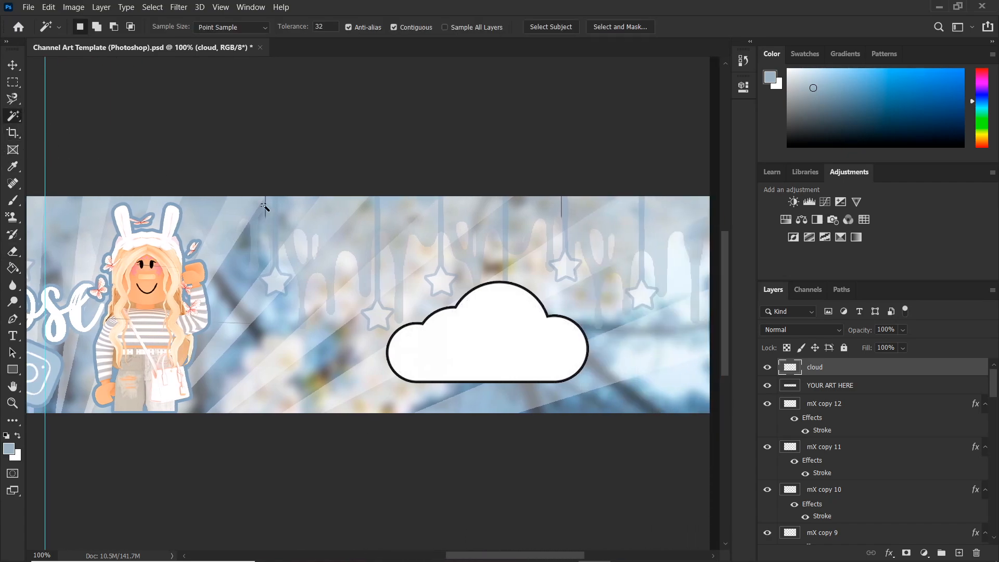
pyautogui.click(466, 291)
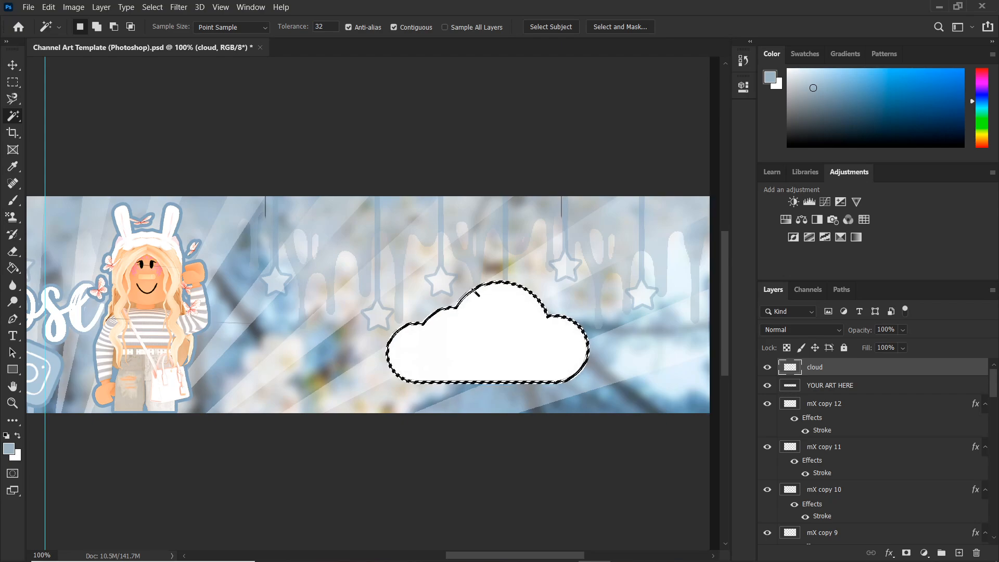
pyautogui.hotkey('ctrl', 'd')
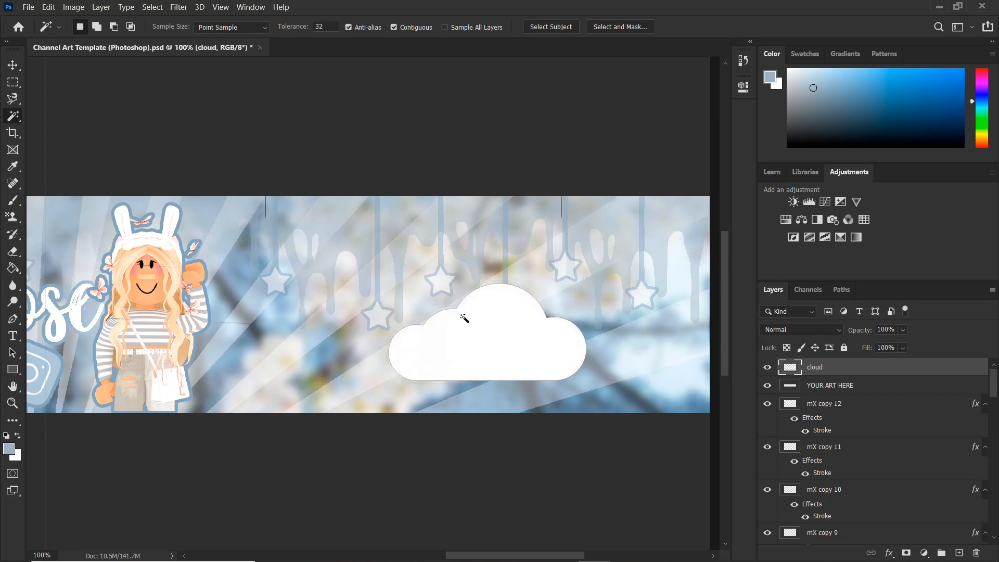
# - Apply a 5 px blue outside Stroke in Normal blend mode at 100% opacity to the cloud layer
pyautogui.doubleClick(873, 376)
pyautogui.click(493, 205)
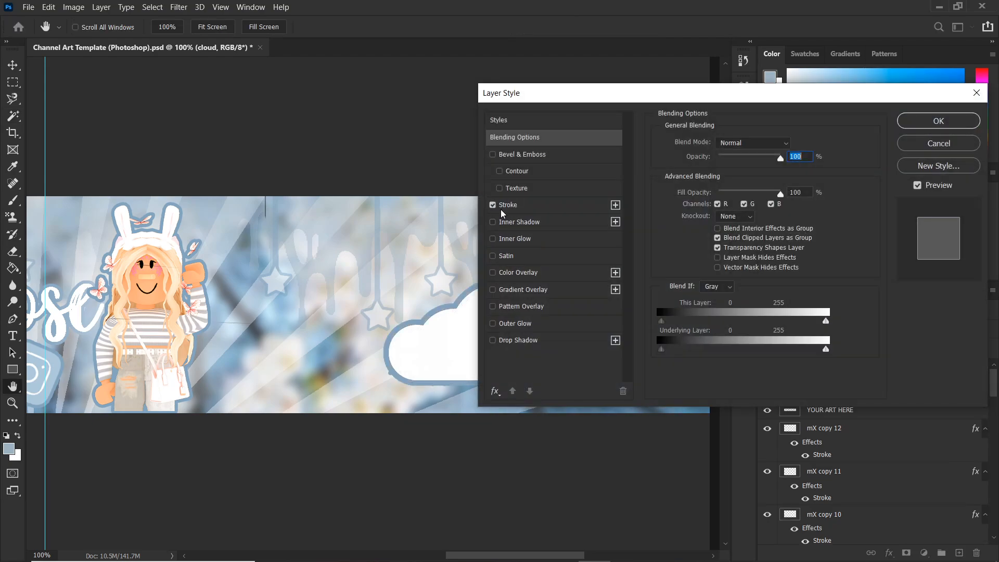
pyautogui.click(533, 206)
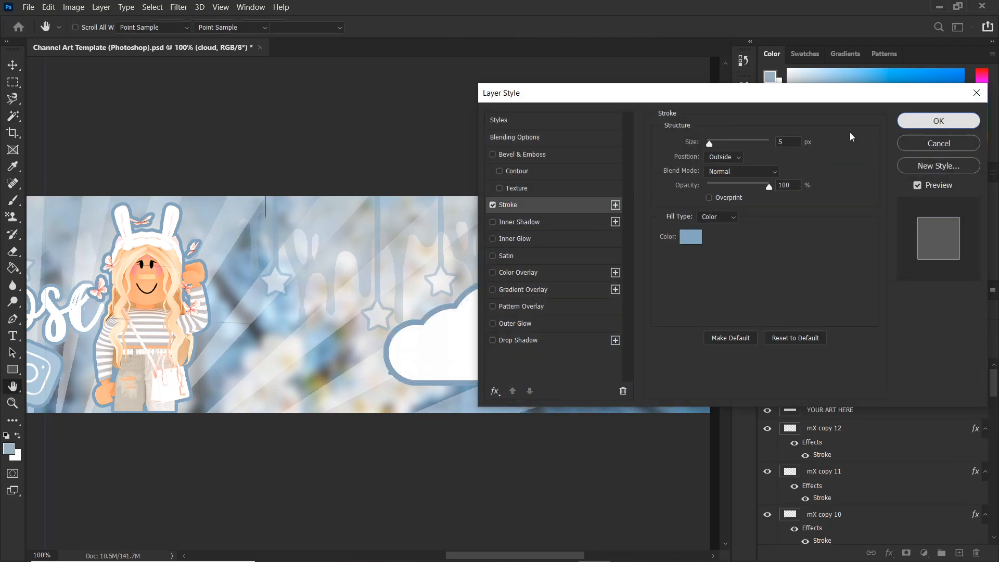
pyautogui.click(923, 121)
# - Set the cloud layer's opacity to 40%
pyautogui.click(18, 254)
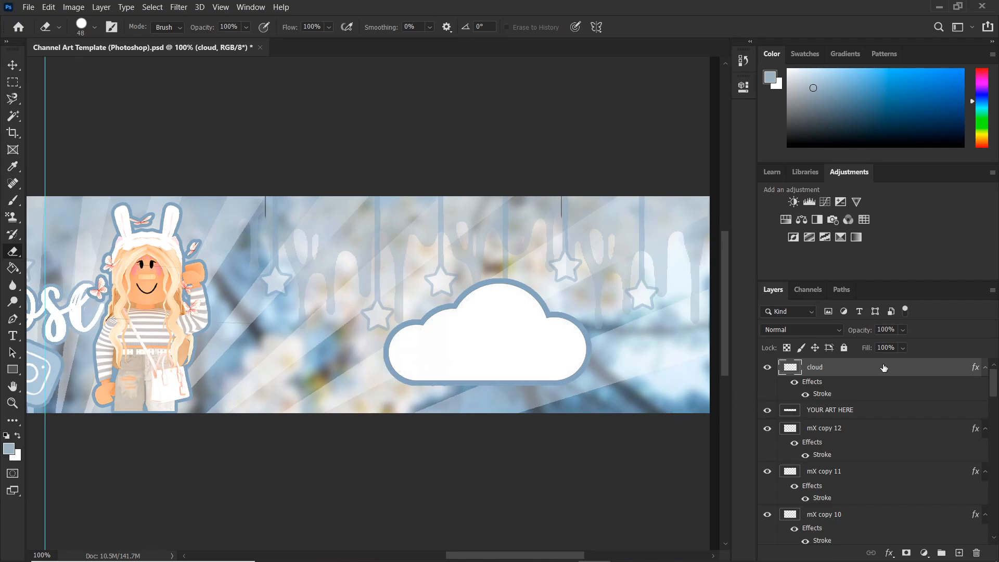
pyautogui.click(903, 330)
pyautogui.click(880, 345)
pyautogui.press('v')
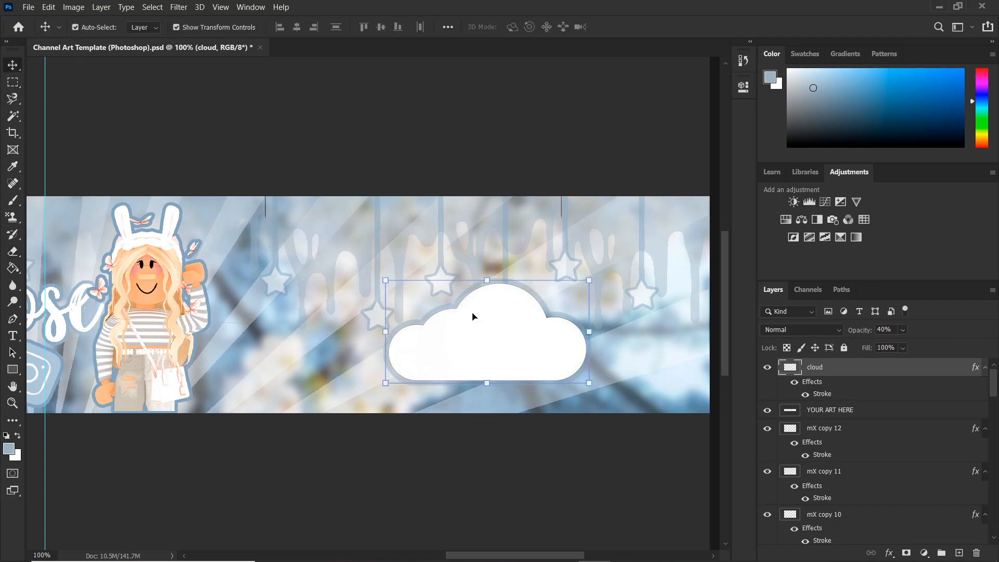
# - Move the translucent cloud beside the character's legs and scale it to about 69%
pyautogui.moveTo(471, 316)
pyautogui.mouseDown()
pyautogui.moveTo(313, 318)
pyautogui.moveTo(340, 364)
pyautogui.mouseUp()
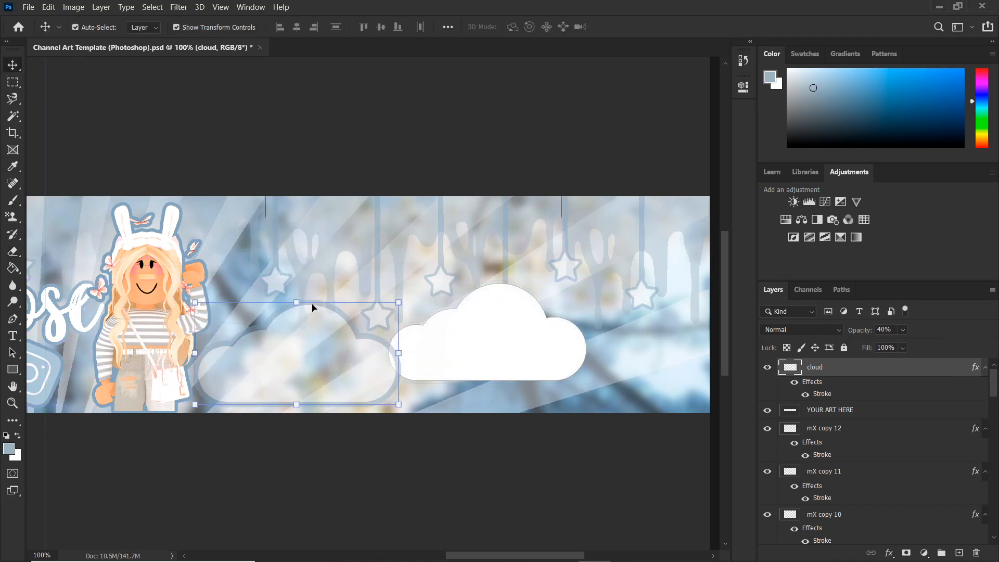
pyautogui.moveTo(297, 303); pyautogui.dragTo(297, 333)
pyautogui.moveTo(319, 383); pyautogui.dragTo(267, 373)
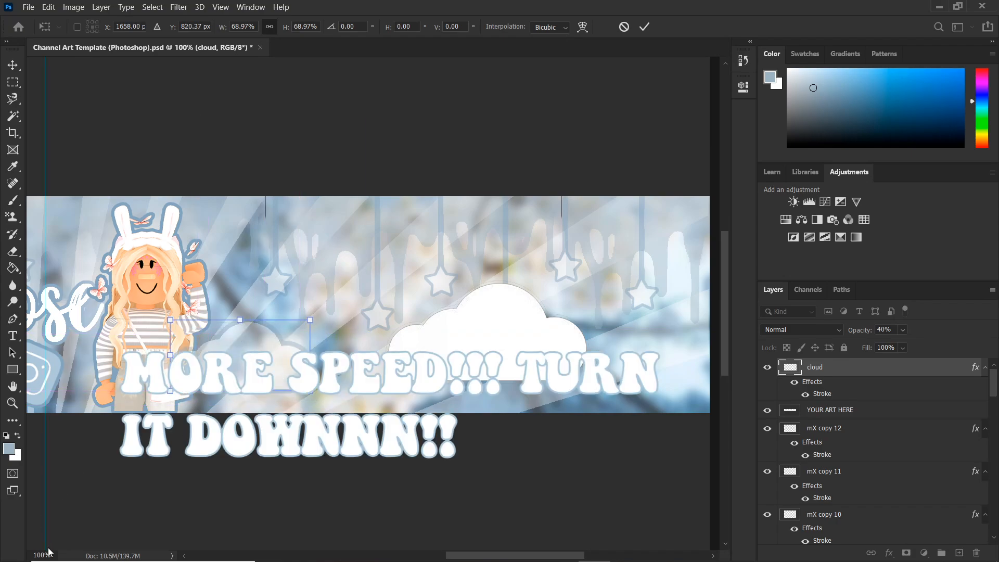
pyautogui.click(25, 552)
pyautogui.press('BackSpace')
pyautogui.write('50')
pyautogui.press('Return')
pyautogui.press('Return')
# - Duplicate the small cloud beneath the start of the Cloudxrose title and move the large cloud to the band's far edge
pyautogui.moveTo(471, 333); pyautogui.dragTo(232, 337)
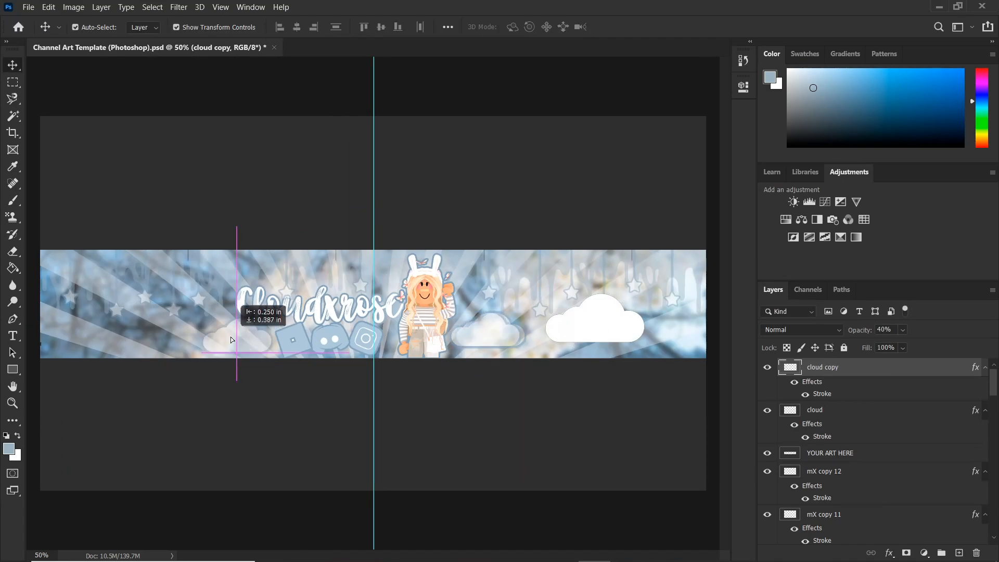
pyautogui.moveTo(598, 323); pyautogui.dragTo(700, 309)
pyautogui.scroll(-10, 854, 457)
# - Place the arrow near the band's far end and add the text "follow my socials!" above it
pyautogui.moveTo(606, 329); pyautogui.dragTo(630, 327)
pyautogui.press('Return')
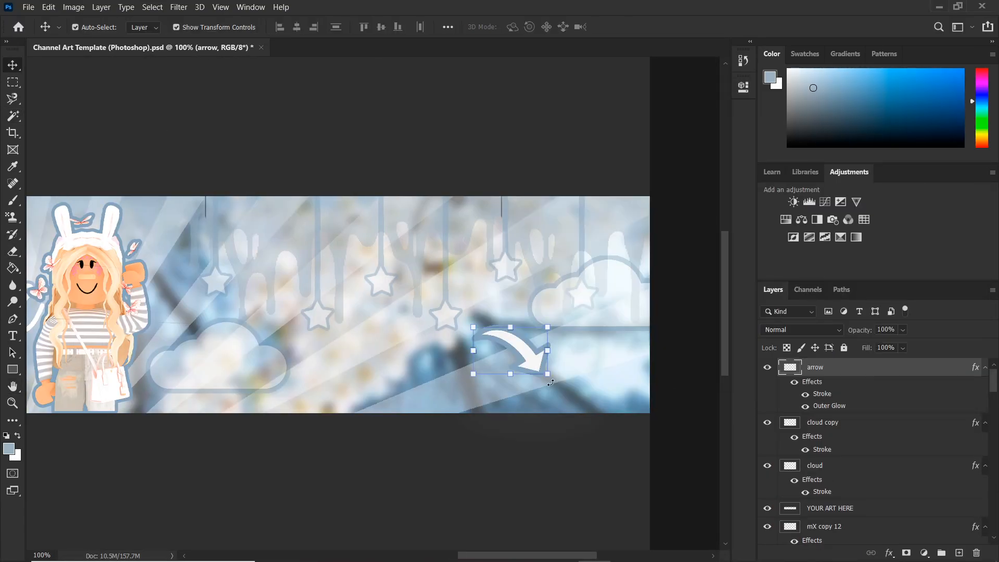
pyautogui.write('tfollow my socials!')
pyautogui.moveTo(853, 367); pyautogui.dragTo(875, 460)
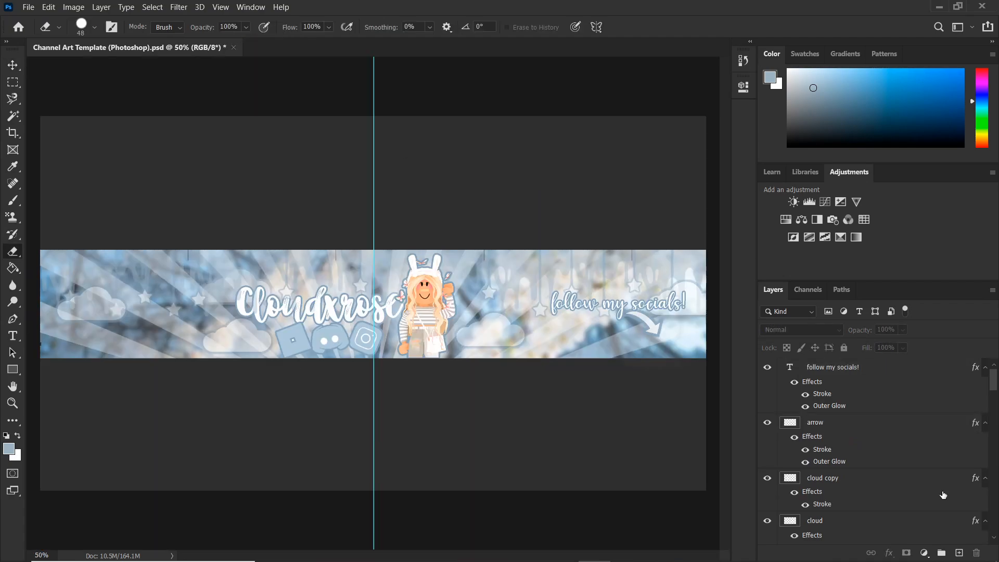
# - Add copies of the k layer beneath the Cloudxrose text layer, with k copy 4 at 40% opacity, and select k copy 4
pyautogui.press('e')
pyautogui.click(517, 241)
pyautogui.click(507, 233)
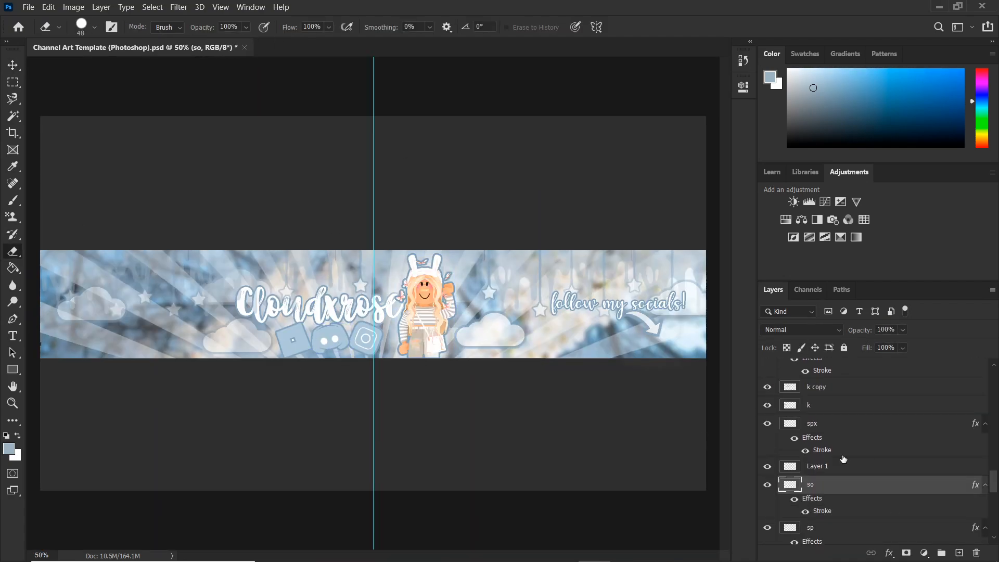
pyautogui.hotkey('ctrl', 't')
pyautogui.press('Return')
pyautogui.press('e')
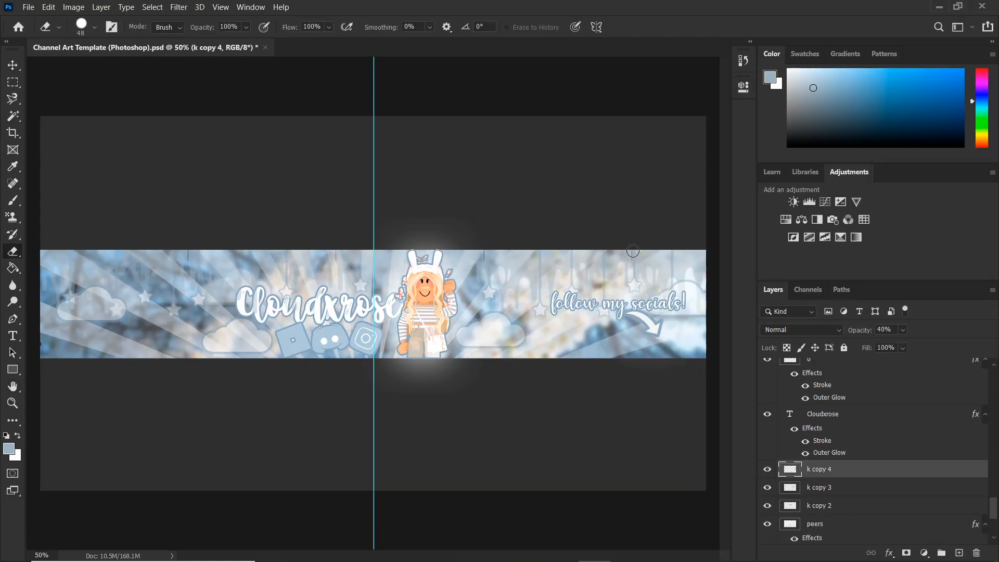
pyautogui.click(833, 454)
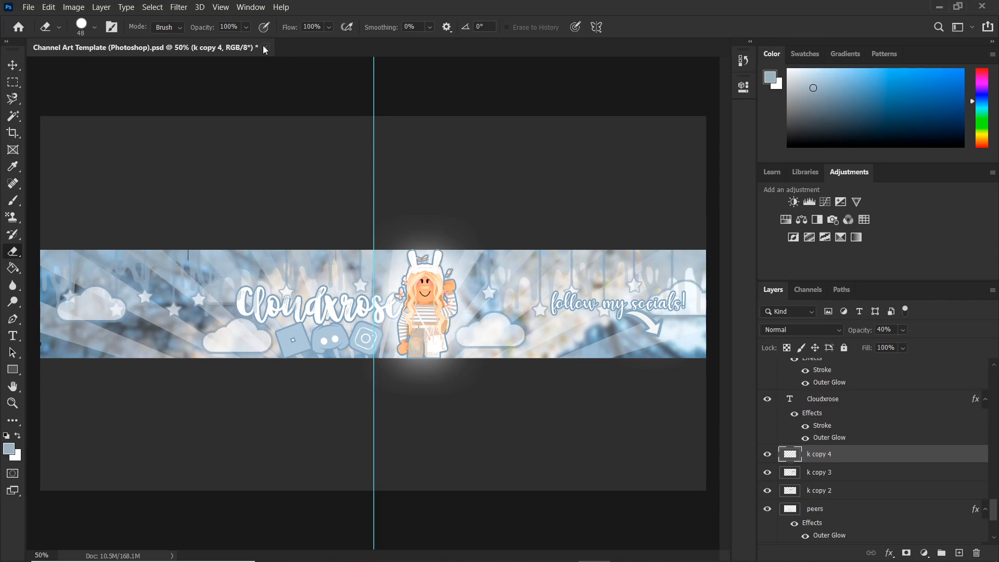
# - Open the Export As settings for the banner and keep the format as PNG at 2560 x 1440 px
pyautogui.click(31, 7)
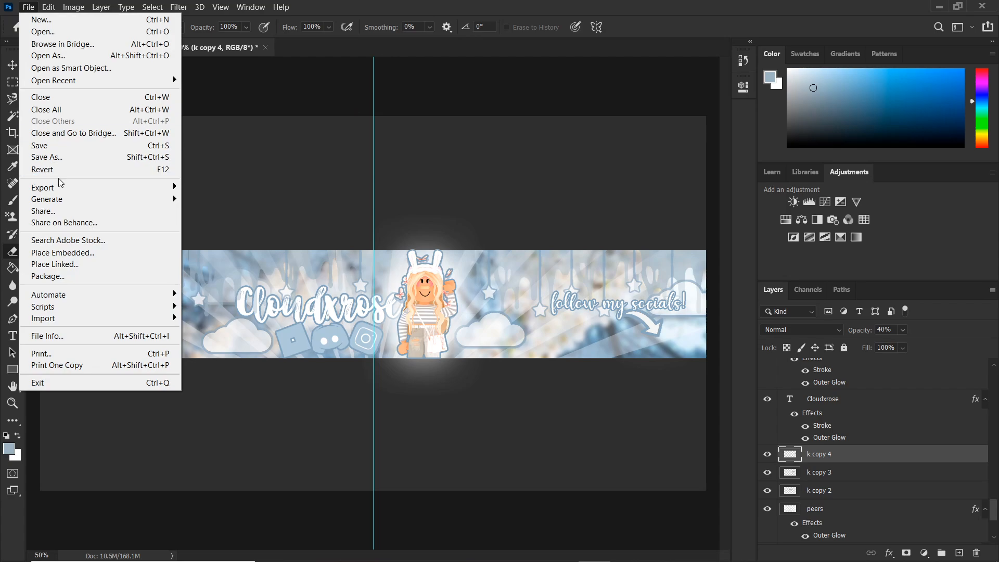
pyautogui.moveTo(59, 184)
pyautogui.click(218, 199)
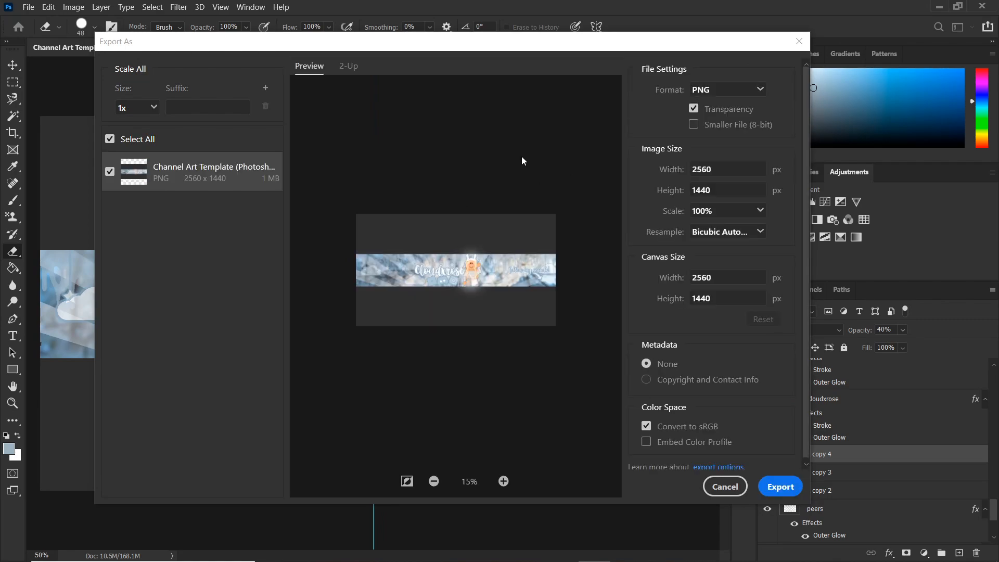
pyautogui.click(695, 91)
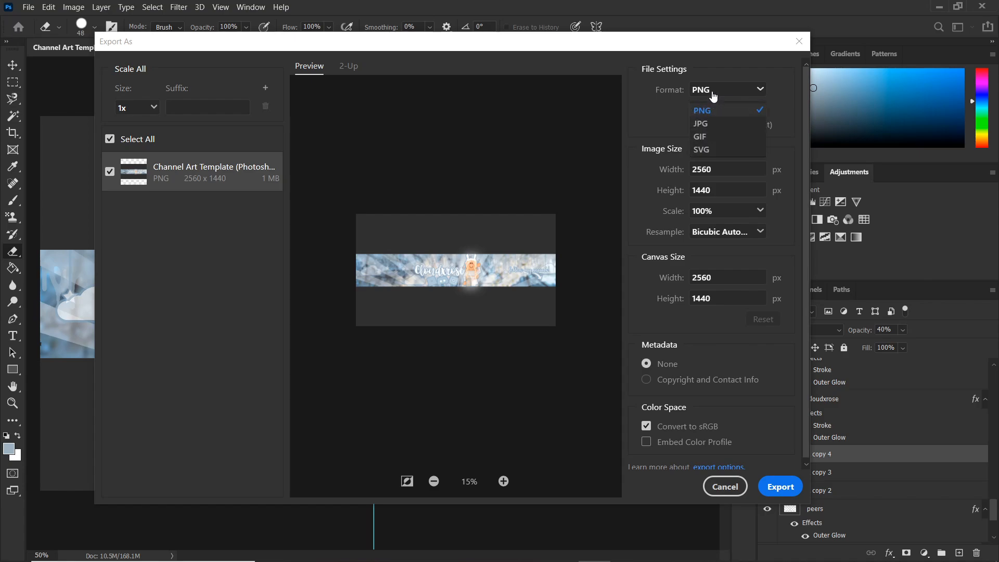
pyautogui.click(653, 105)
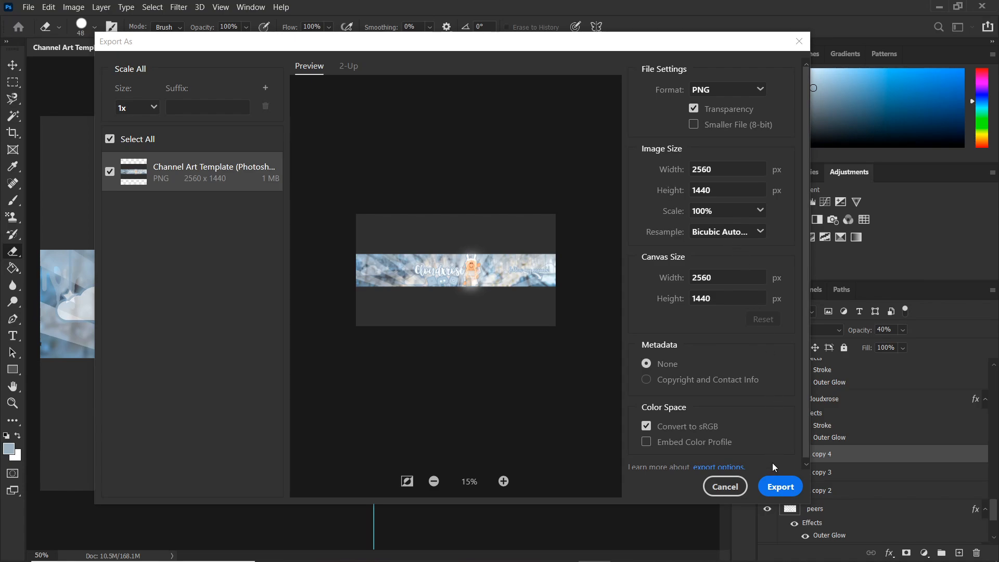
# - Export the banner to the Desktop under the file name WOOOO
pyautogui.click(775, 486)
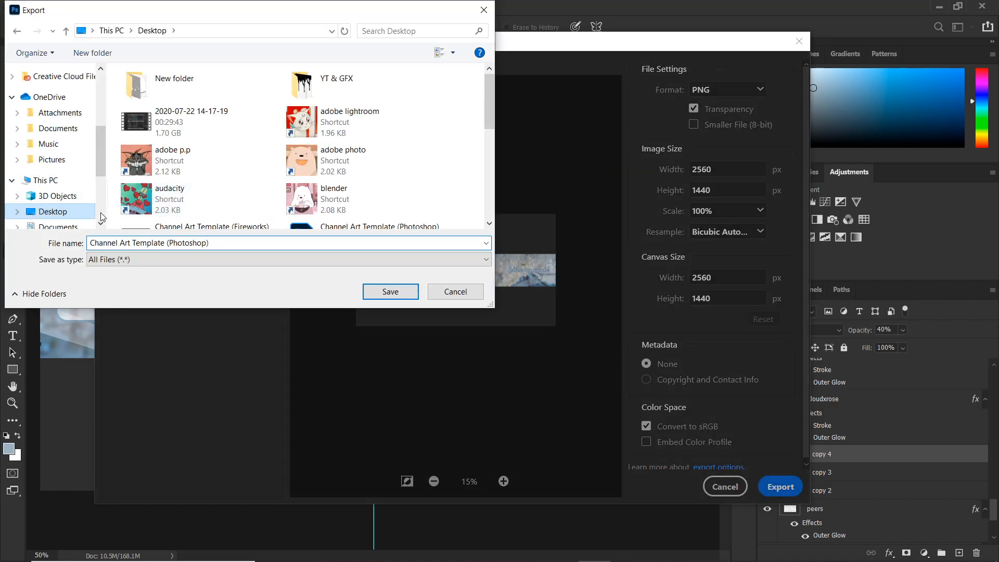
pyautogui.click(216, 243)
pyautogui.press('BackSpace')
pyautogui.write('WOOOO')
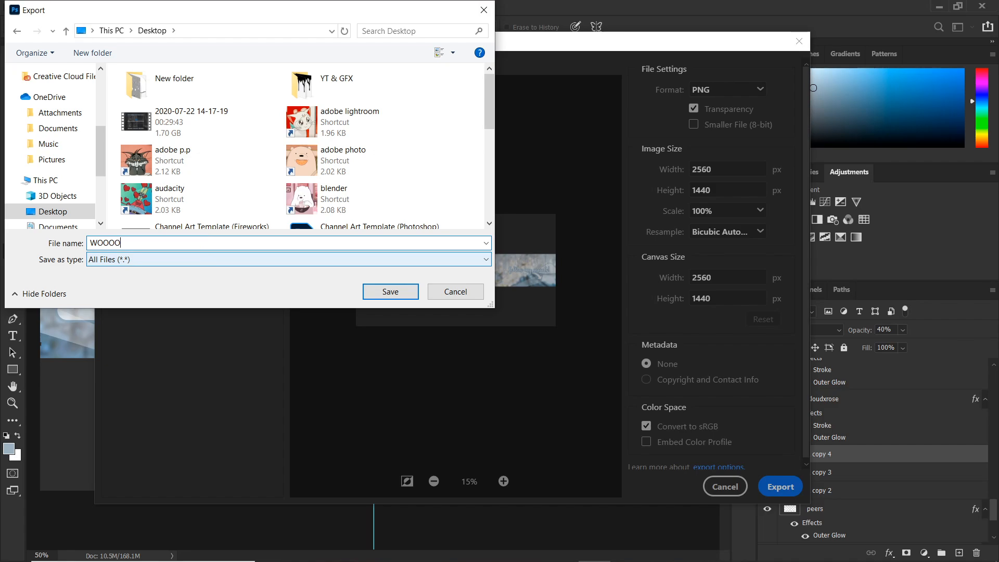
pyautogui.press('Return')
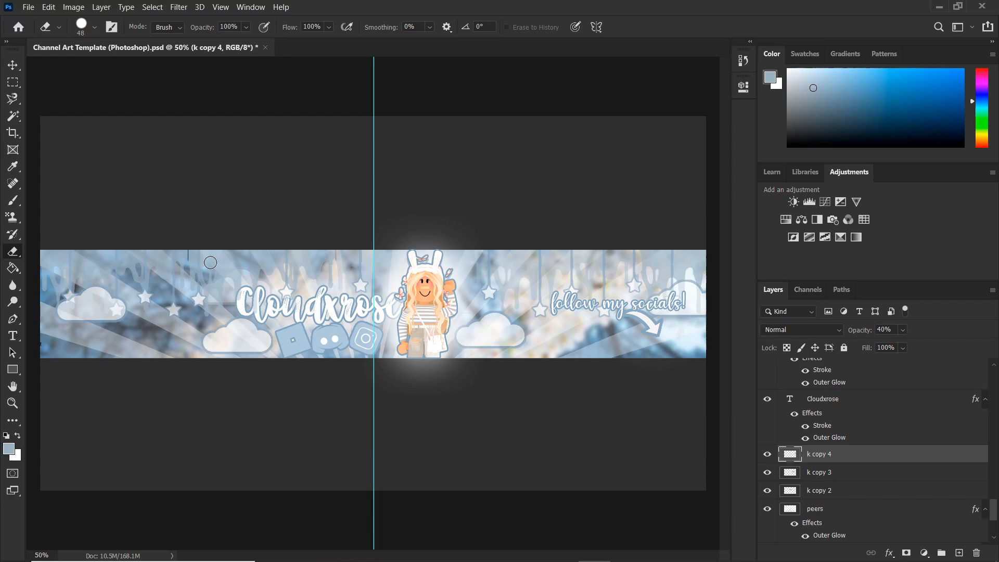
# - Switch to the OBS window
pyautogui.moveTo(276, 549)
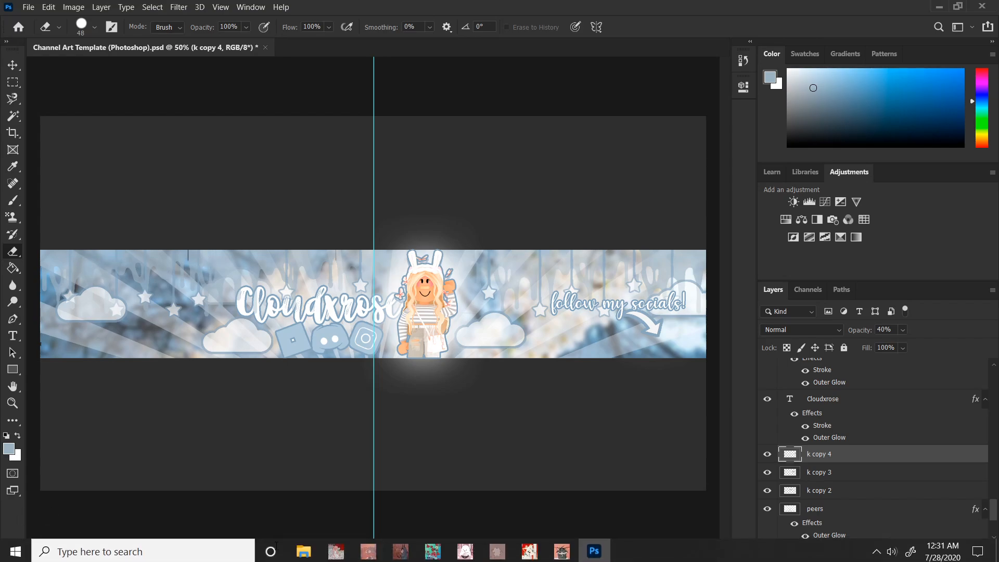
pyautogui.click(433, 550)
pyautogui.click(497, 550)
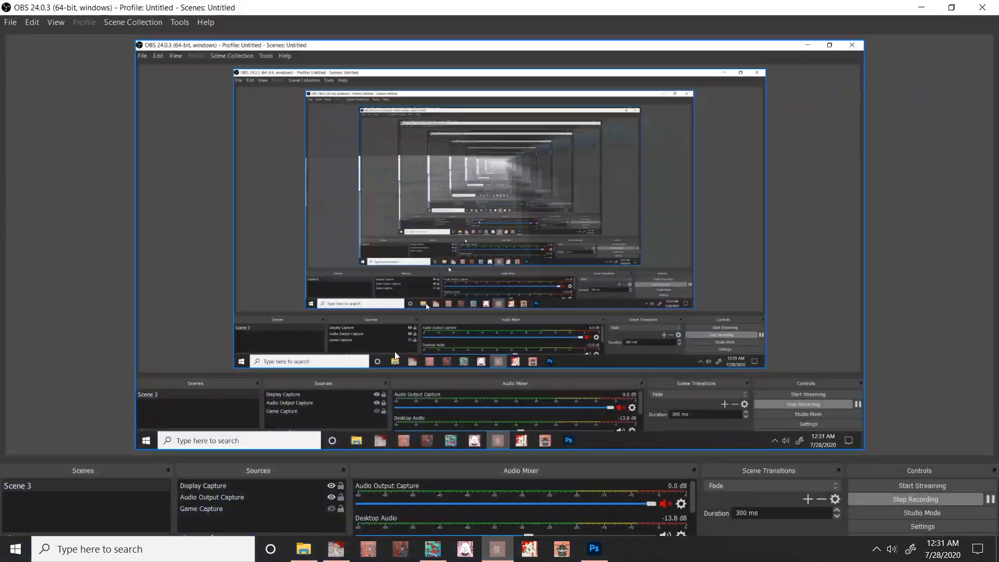